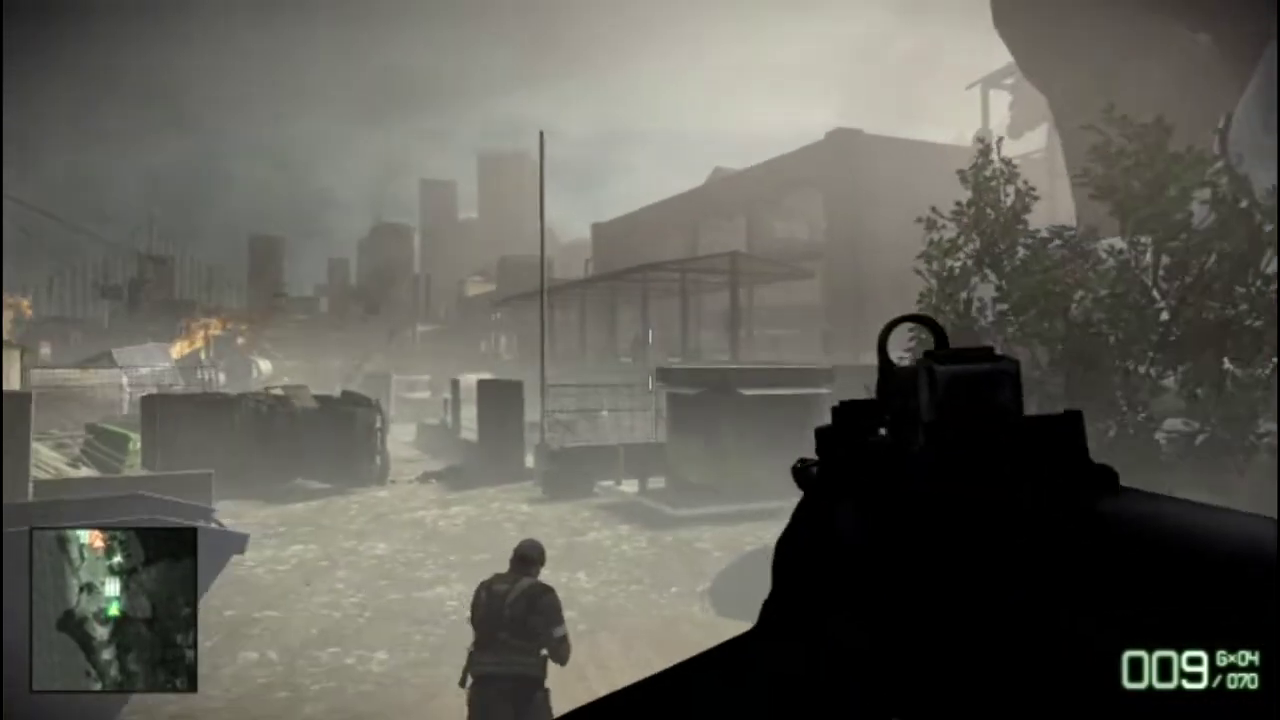
pyautogui.rightClick(640, 360)
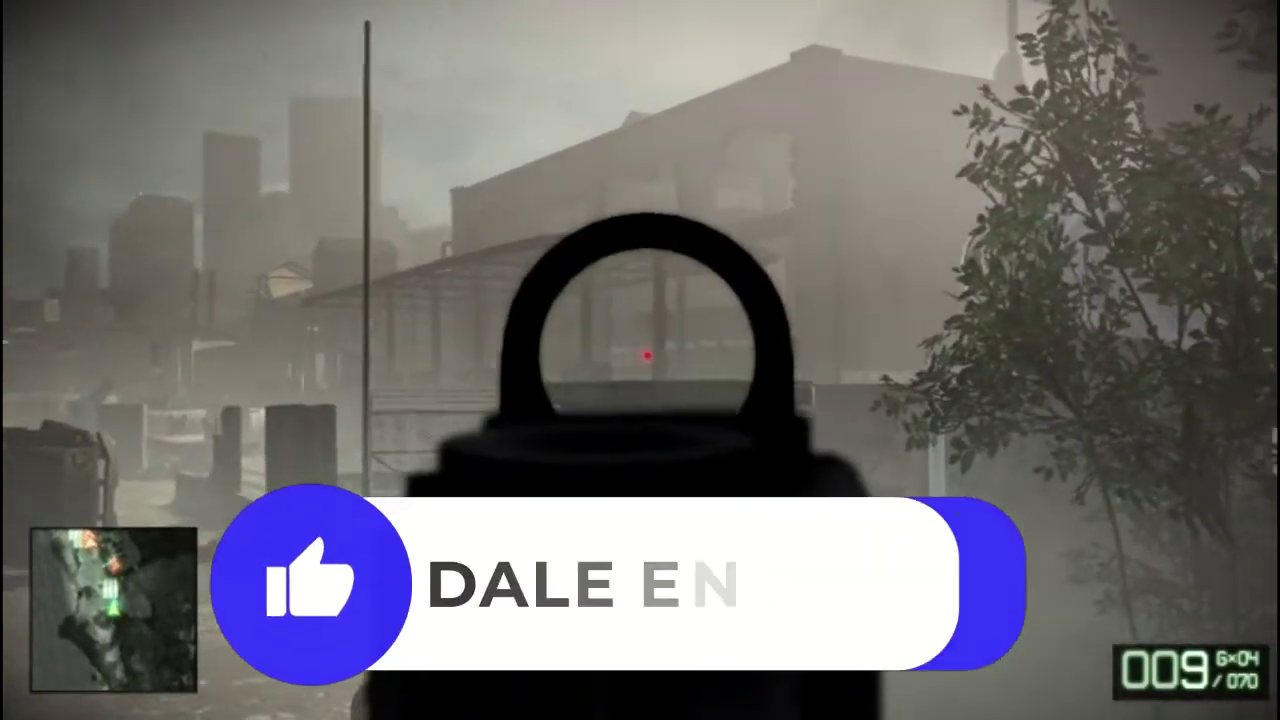
pyautogui.click(640, 360)
pyautogui.click(640, 360)
pyautogui.click(640, 360)
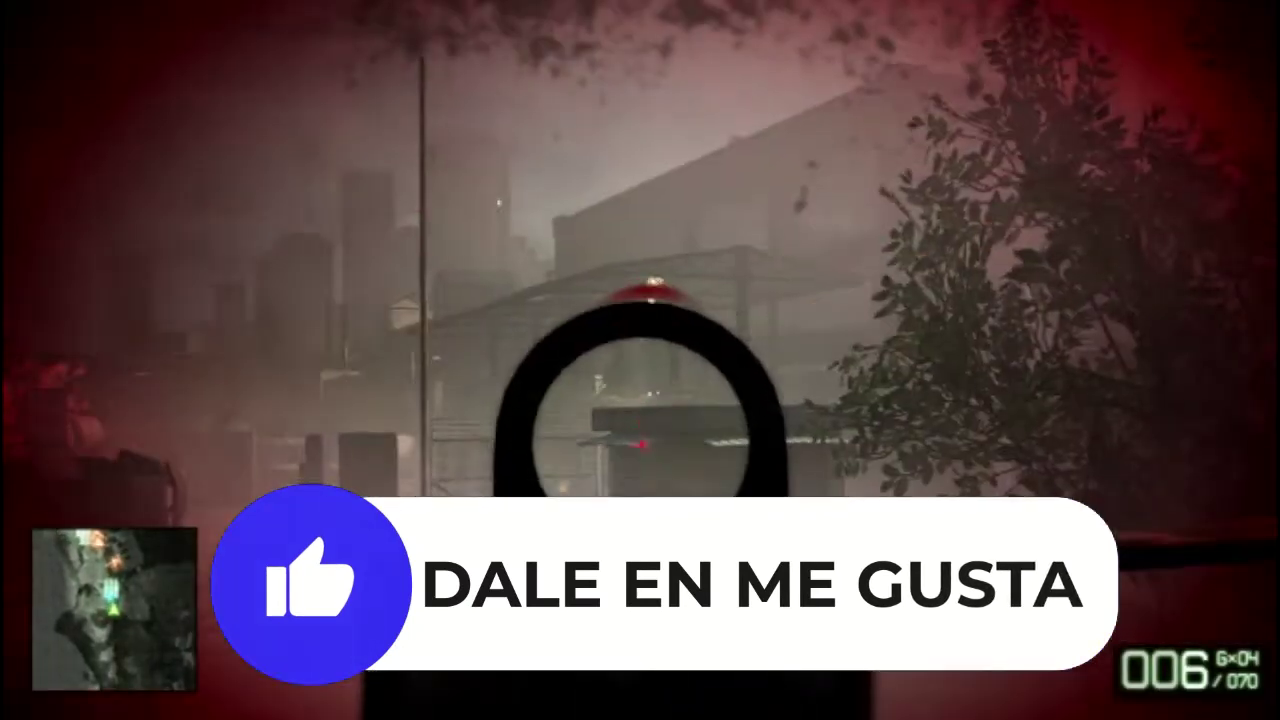
pyautogui.click(640, 360)
pyautogui.click(640, 360)
pyautogui.rightClick(640, 360)
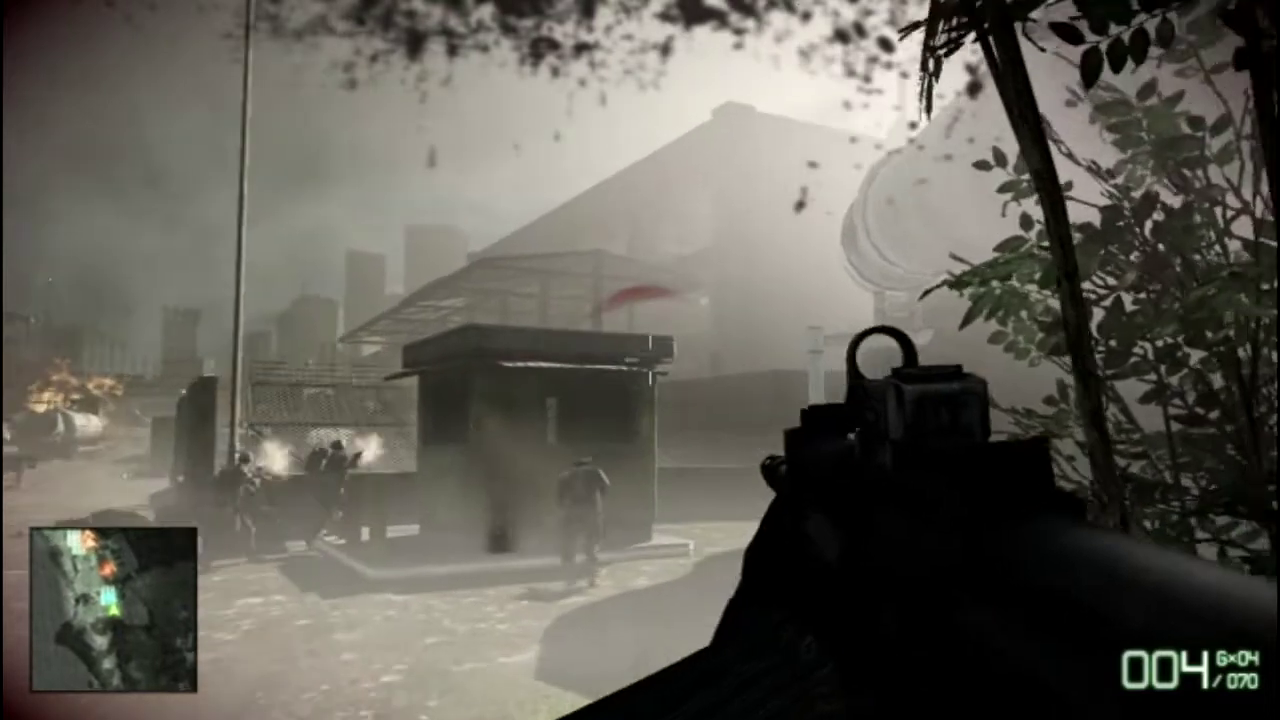
pyautogui.rightClick(640, 360)
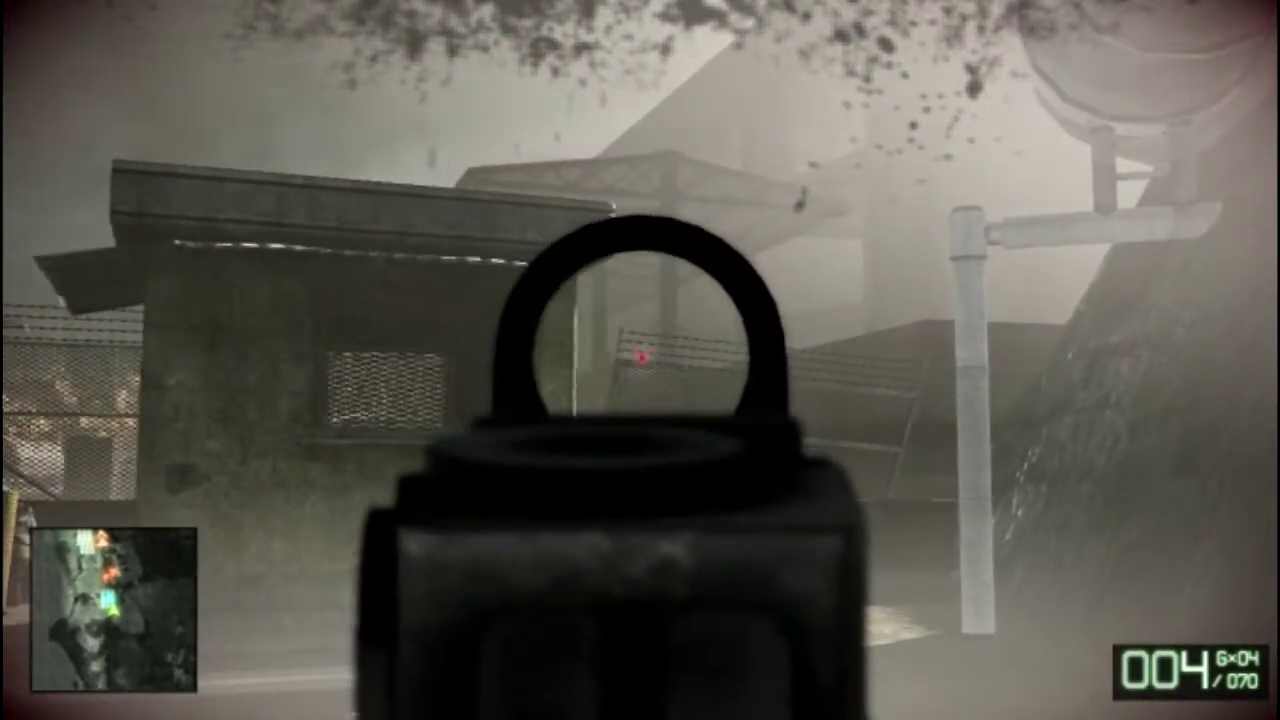
pyautogui.click(640, 360)
pyautogui.click(640, 360)
pyautogui.click(640, 360)
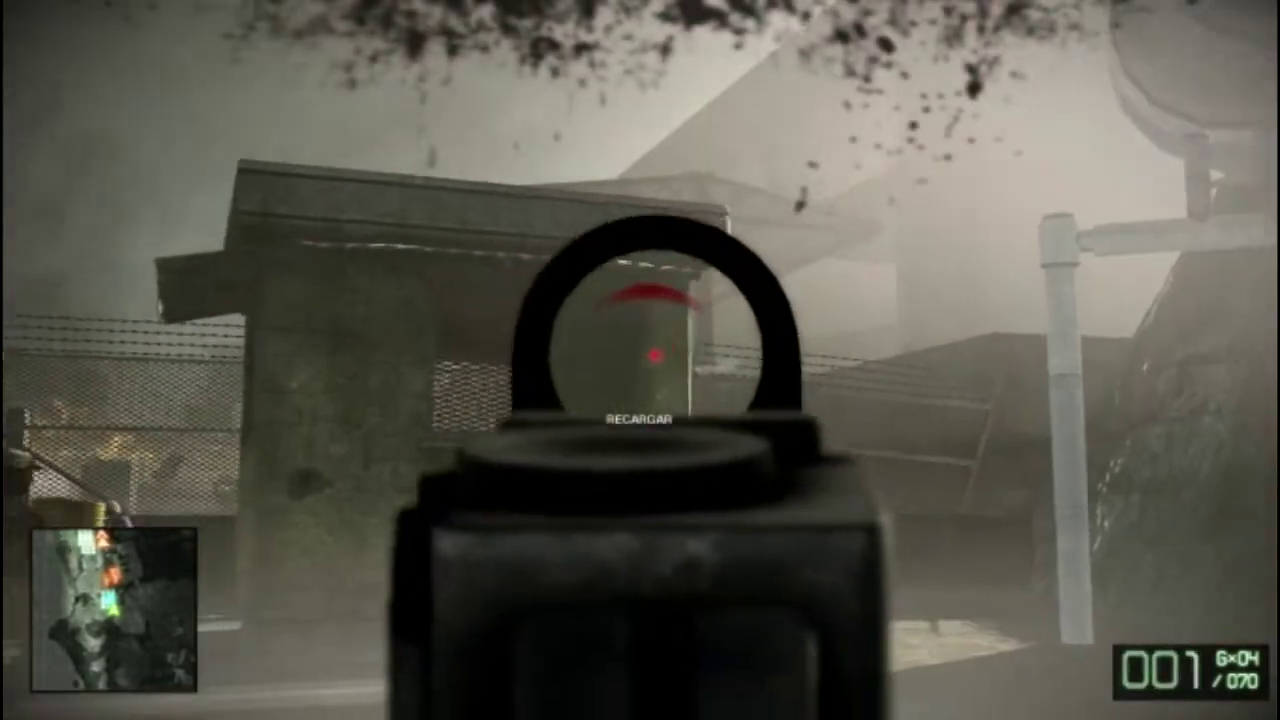
pyautogui.press('r')
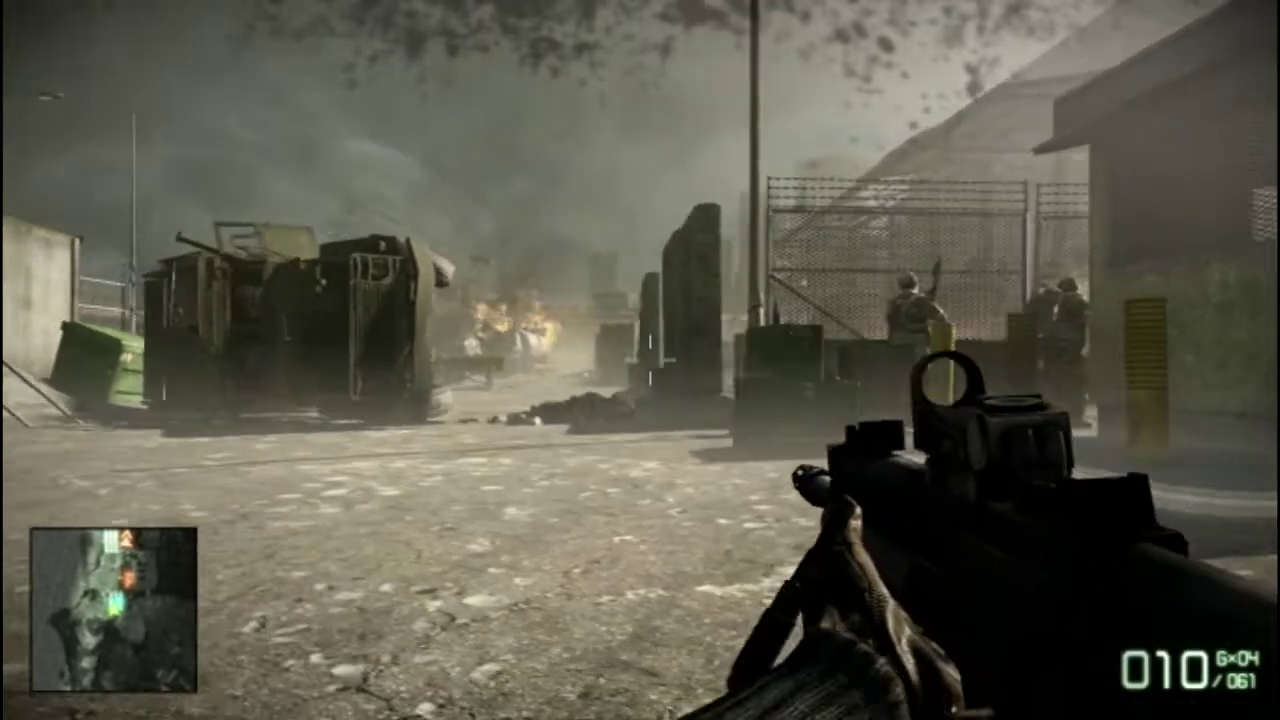
pyautogui.rightClick(640, 360)
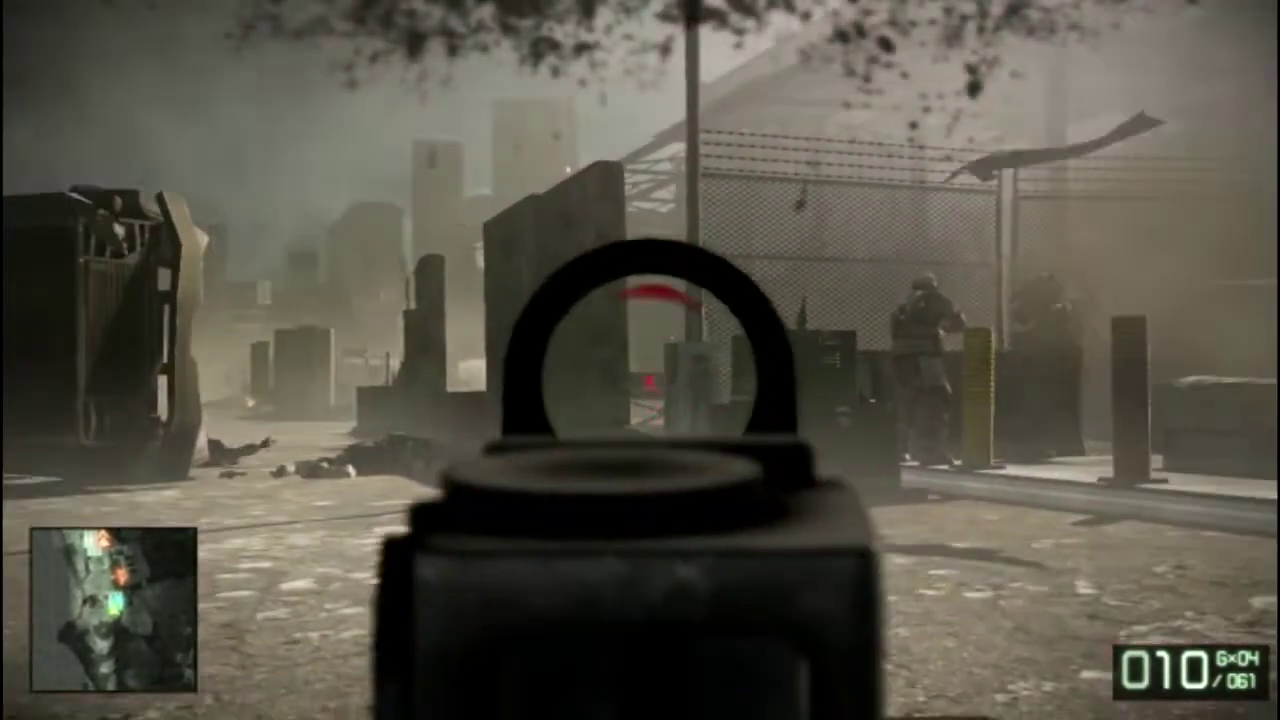
pyautogui.rightClick(640, 360)
pyautogui.rightClick(640, 360)
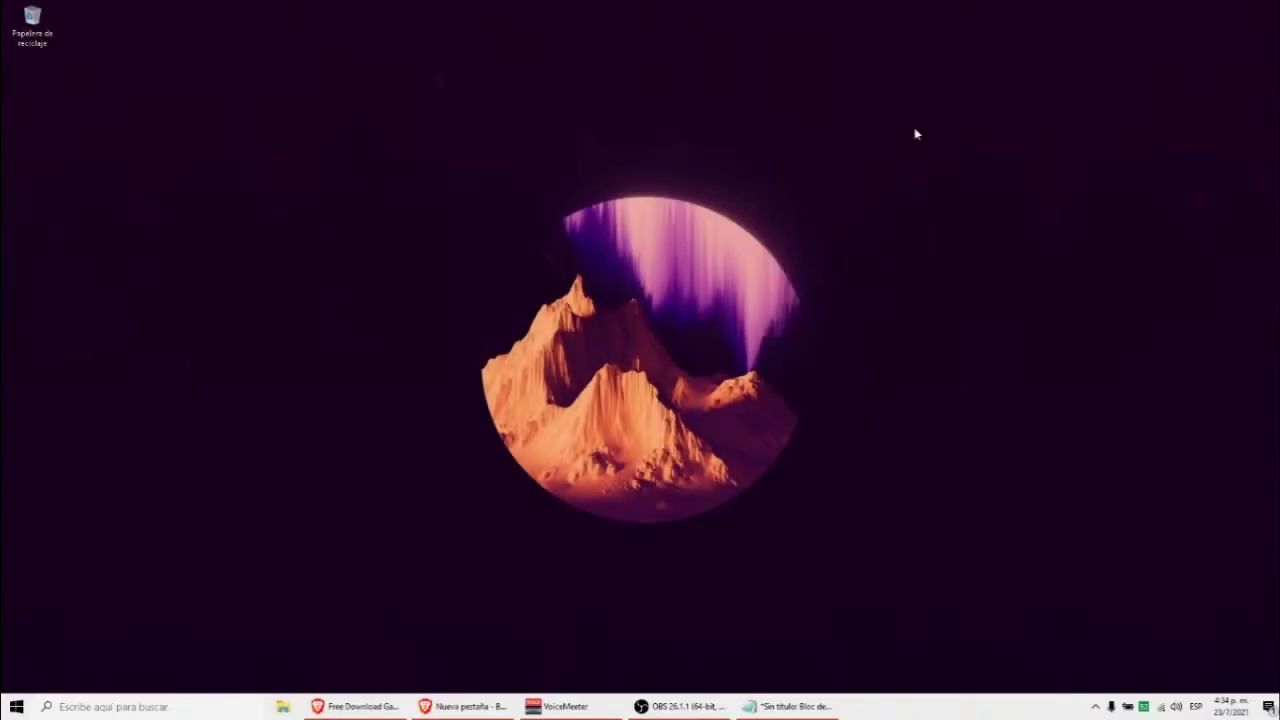
# Step: Find cmd.exe on the computer and open it as administrator, moving its window toward the middle of the desktop
pyautogui.click(15, 710)
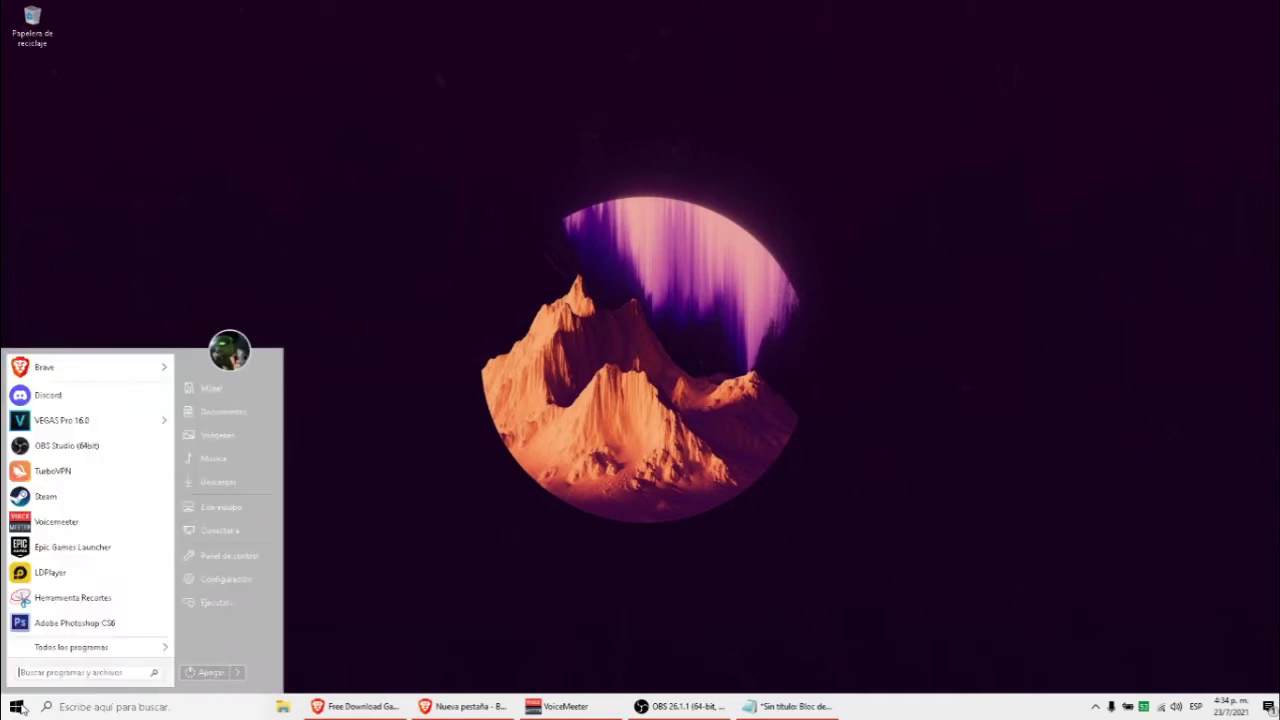
pyautogui.write('cmd')
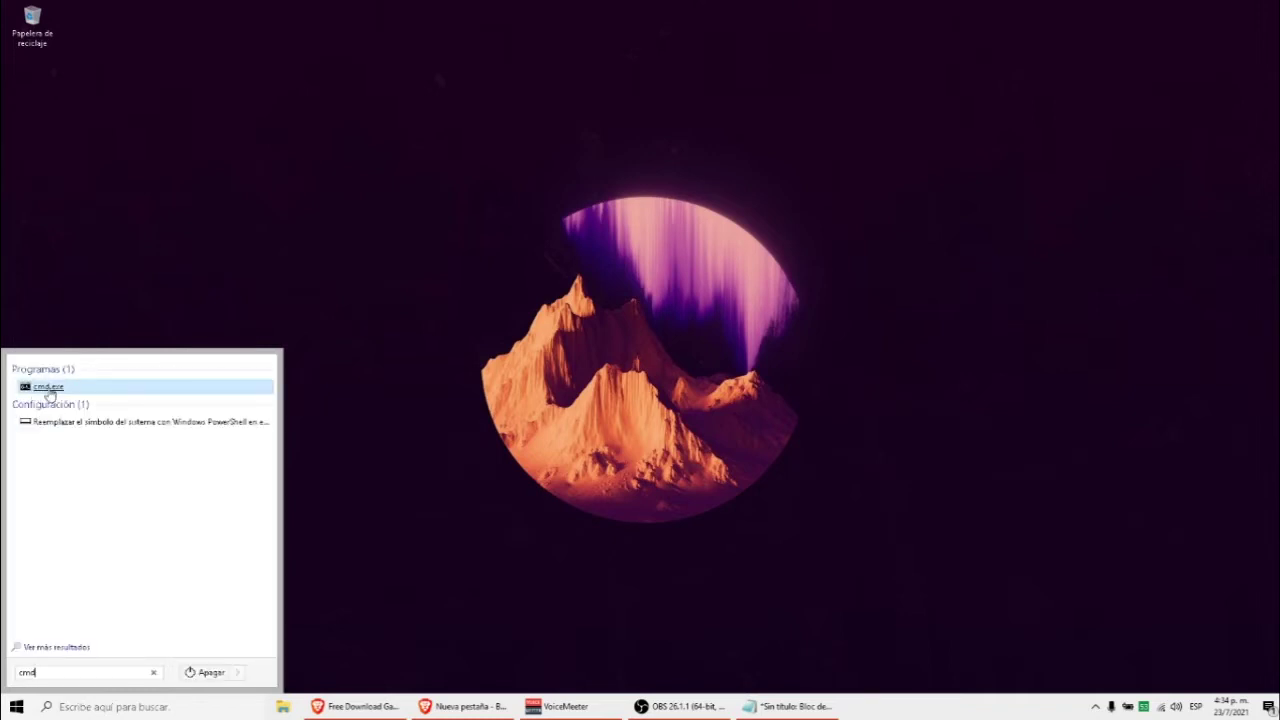
pyautogui.rightClick(63, 396)
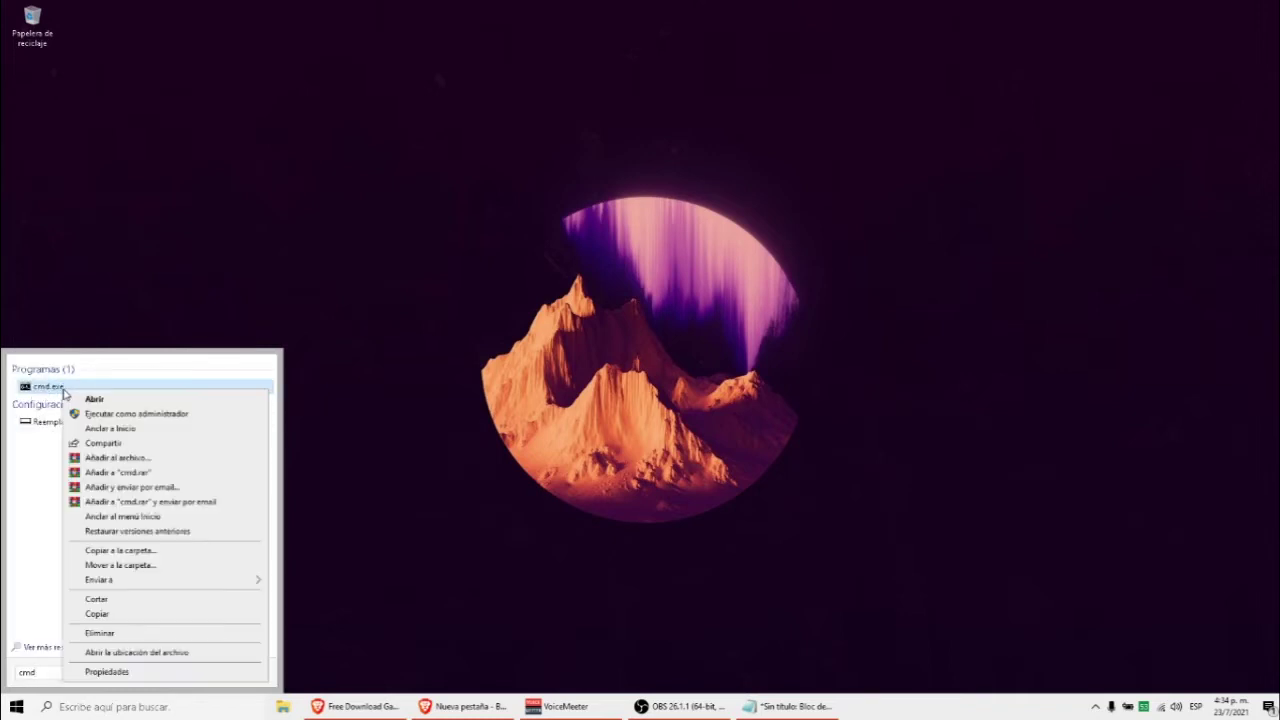
pyautogui.click(120, 415)
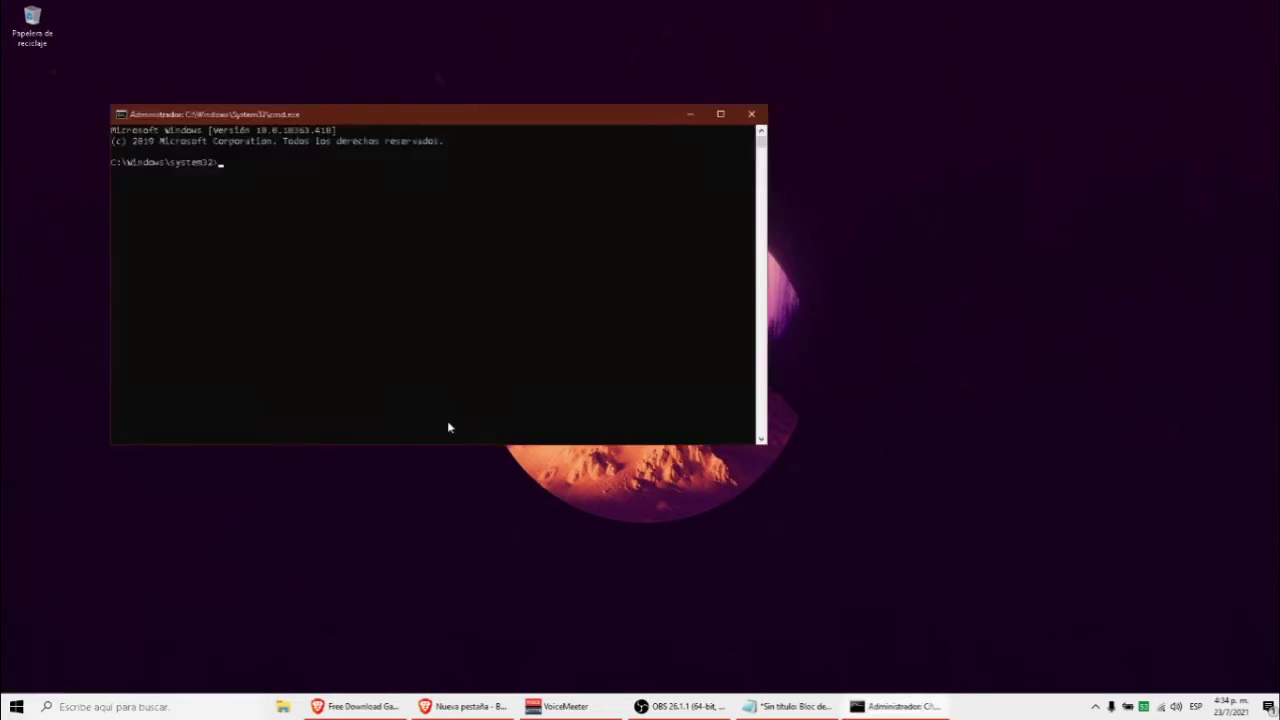
pyautogui.moveTo(205, 120); pyautogui.dragTo(347, 140)
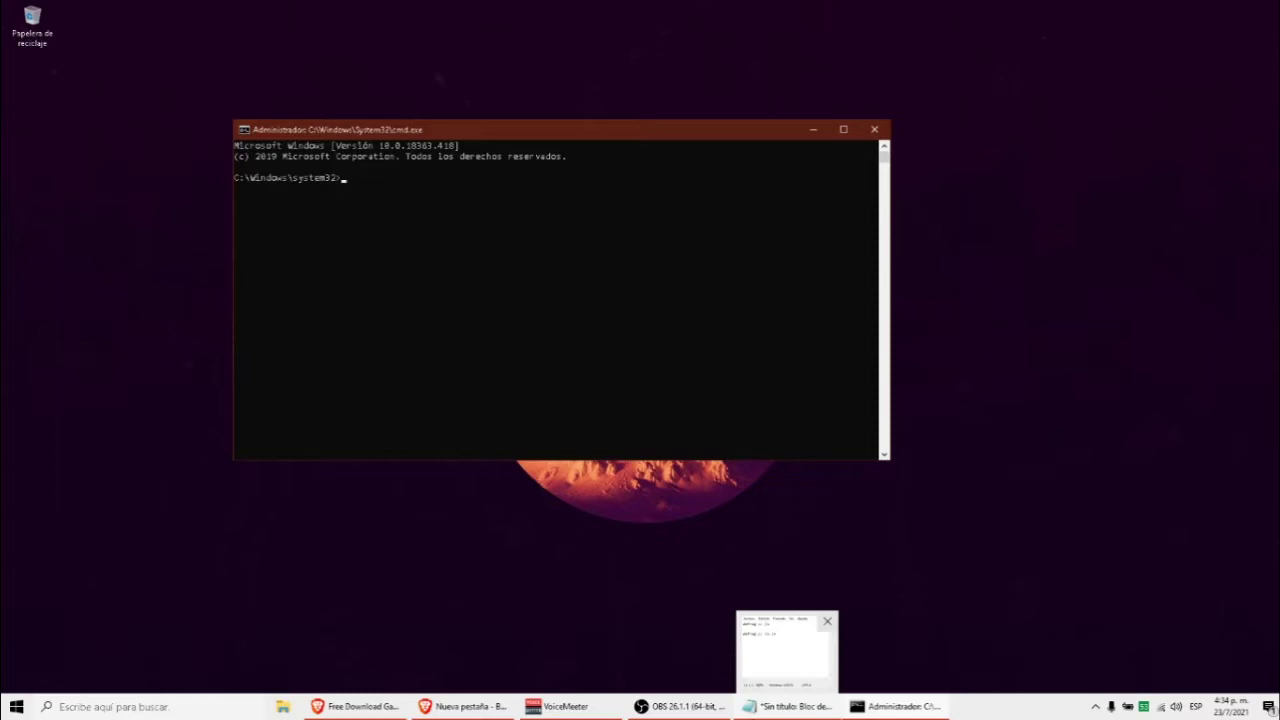
# Step: Switch to the untitled Notepad note, copy the command "defrag c: /a", and minimize the note
pyautogui.click(790, 706)
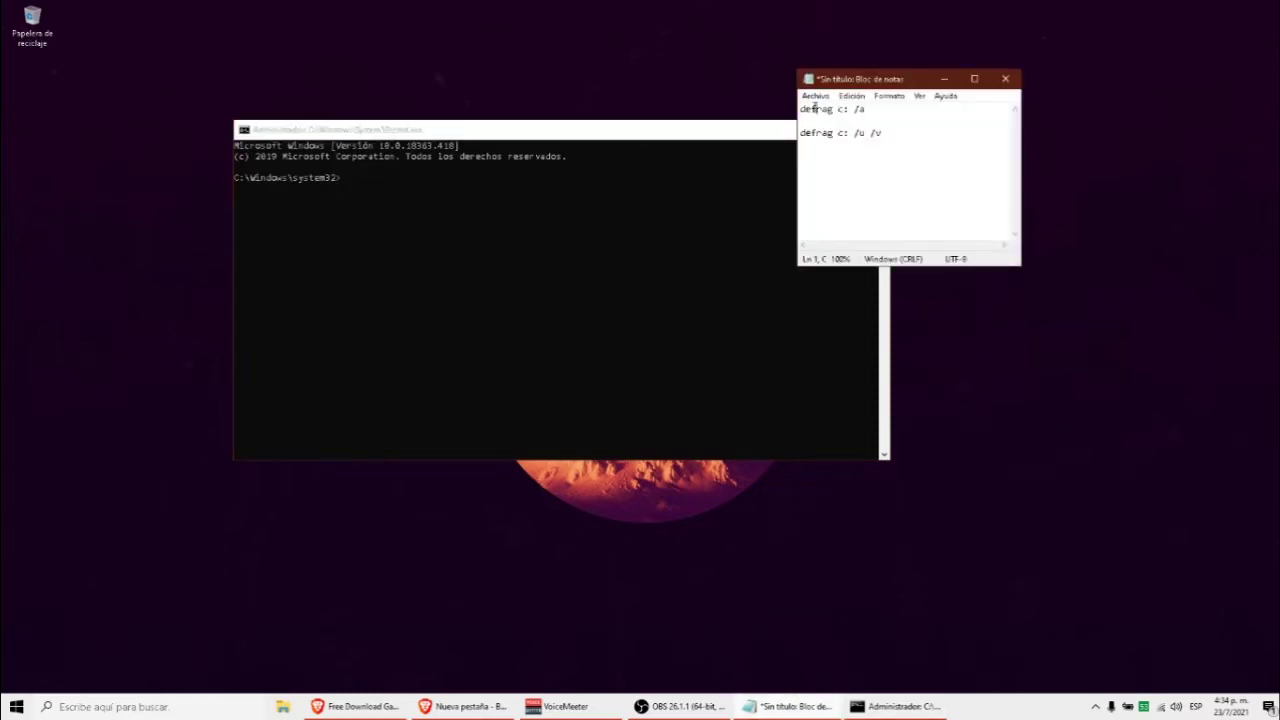
pyautogui.moveTo(801, 108); pyautogui.dragTo(870, 108)
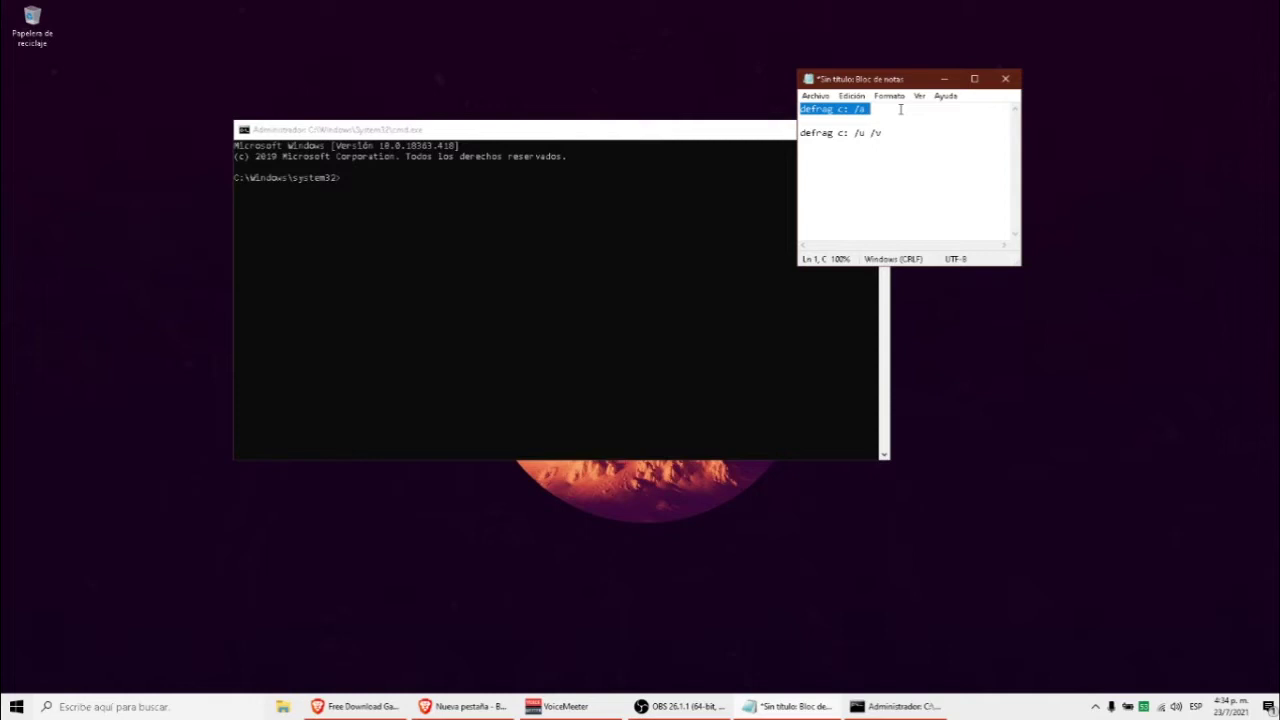
pyautogui.rightClick(866, 110)
pyautogui.click(890, 148)
pyautogui.click(942, 78)
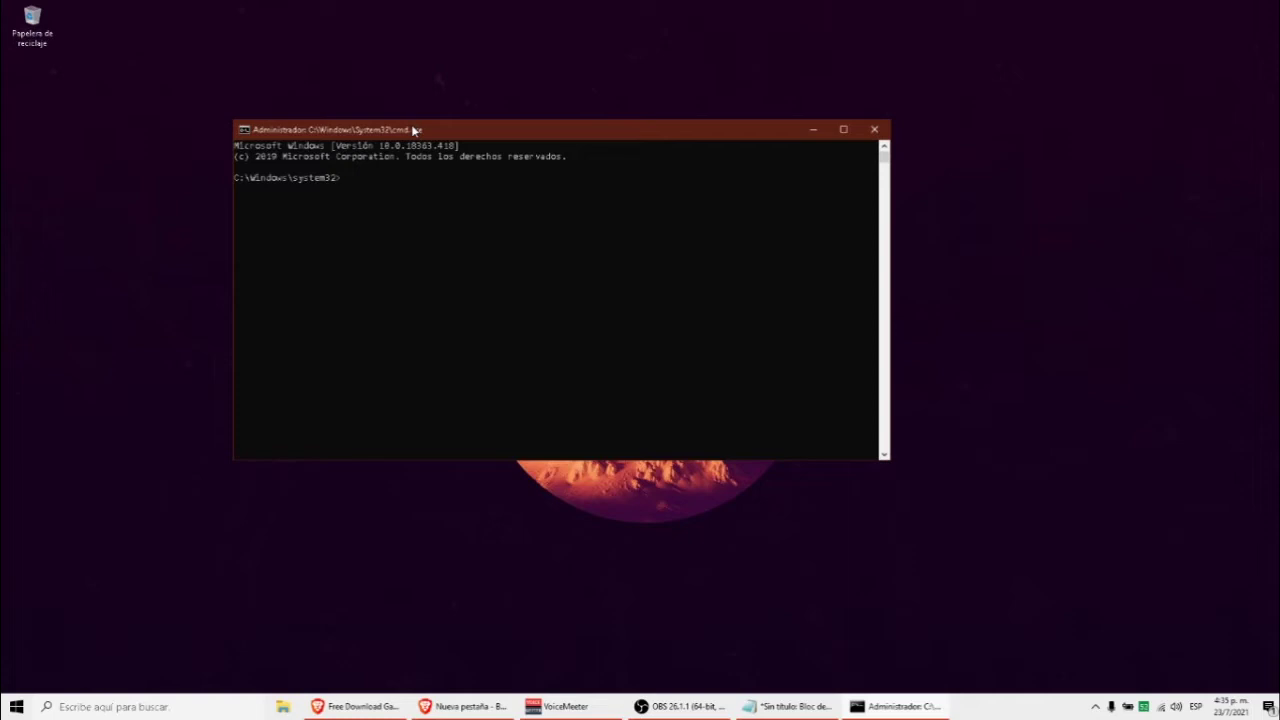
# Step: Run "defrag c: /a" in the administrator command prompt to analyze the C: drive's fragmentation
pyautogui.moveTo(412, 129); pyautogui.dragTo(413, 124)
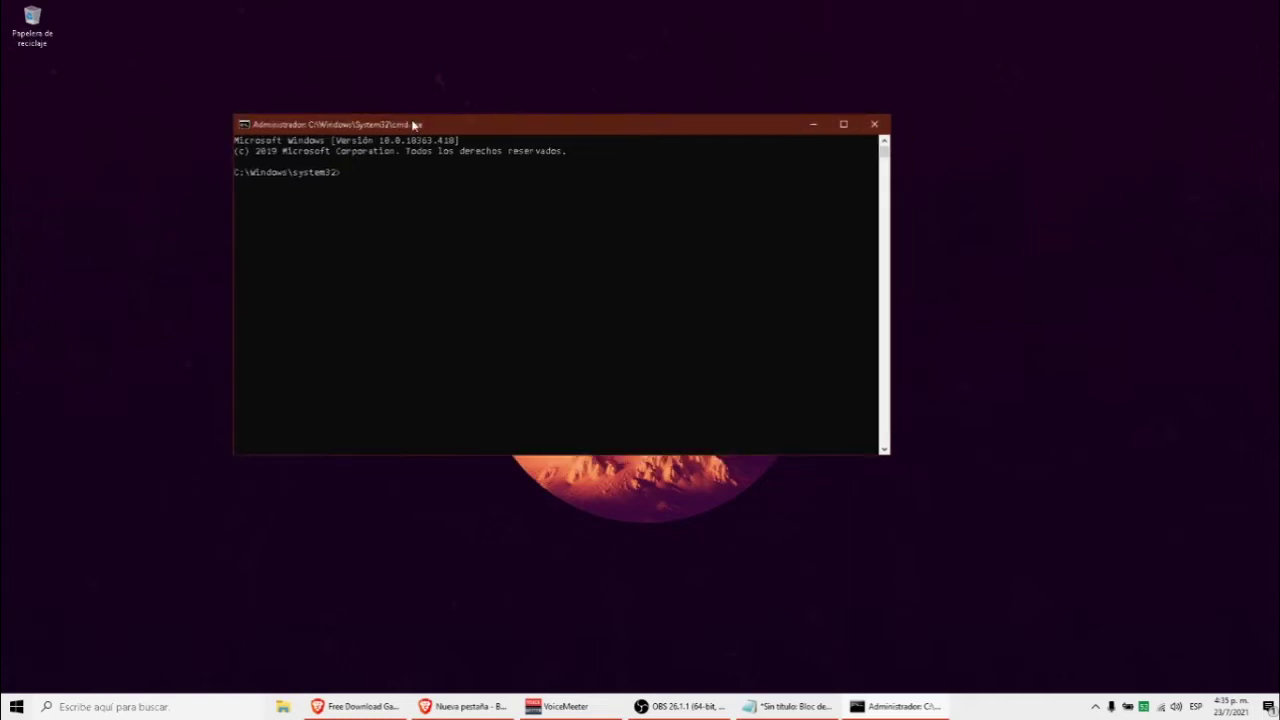
pyautogui.write('defrag c: /a')
pyautogui.press('Return')
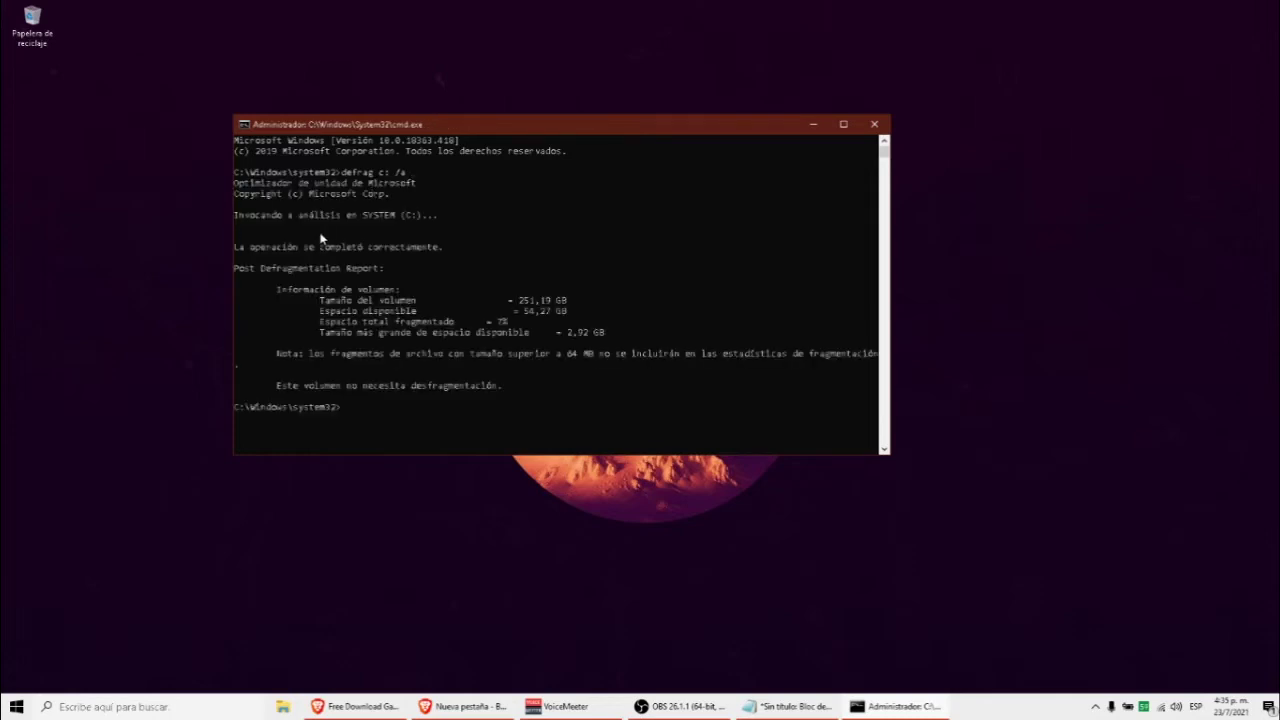
pyautogui.moveTo(398, 124); pyautogui.dragTo(412, 118)
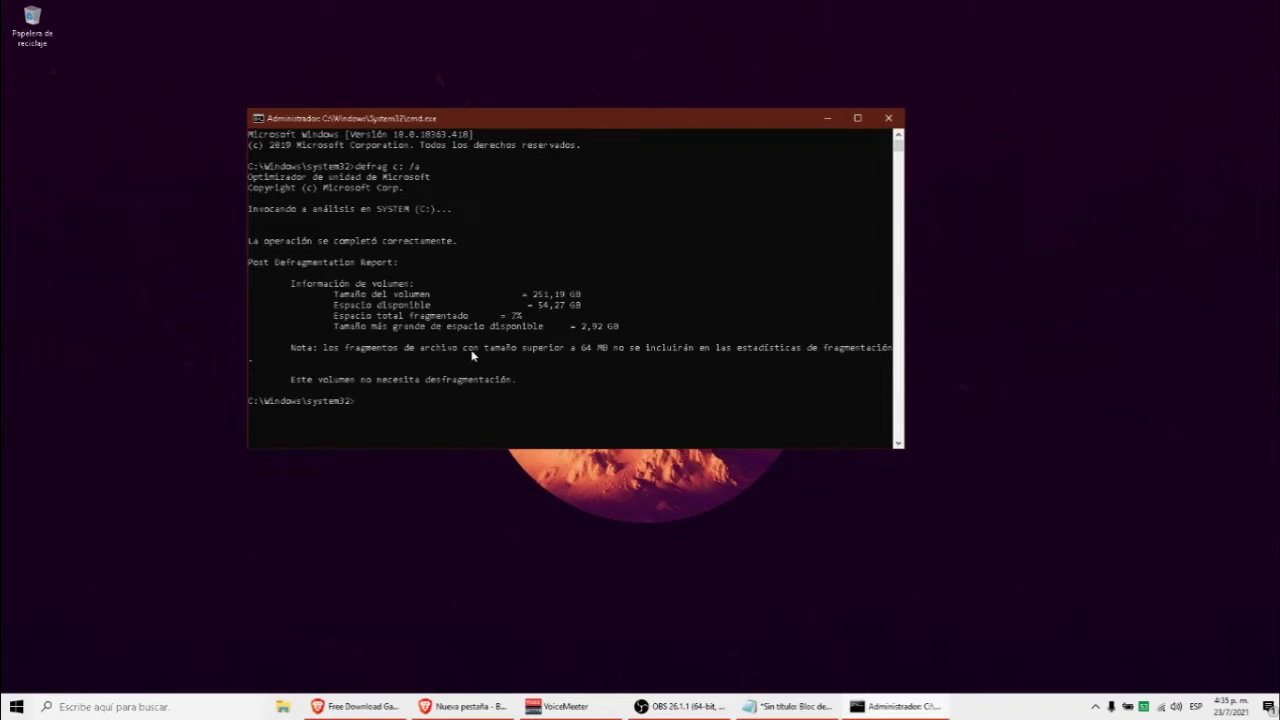
# Step: Switch back to the Notepad note, copy the command "defrag c: /u /v", and minimize the note
pyautogui.moveTo(782, 712)
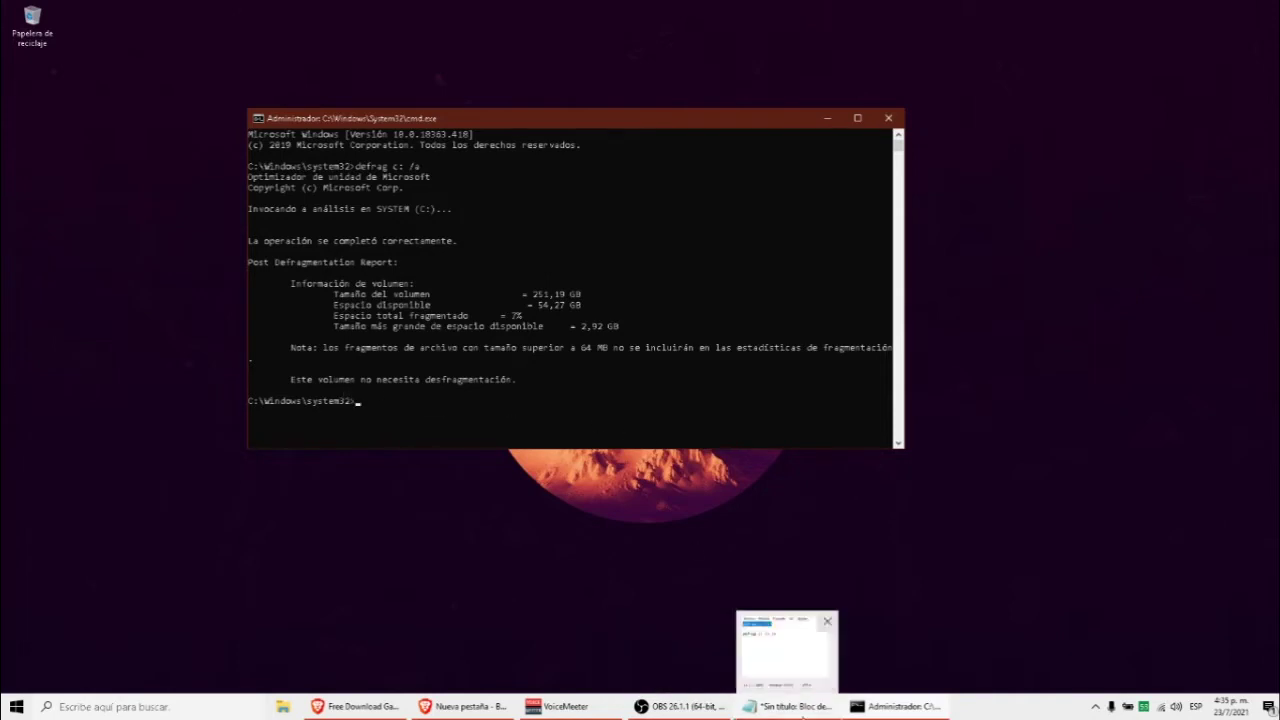
pyautogui.click(787, 706)
pyautogui.click(843, 133)
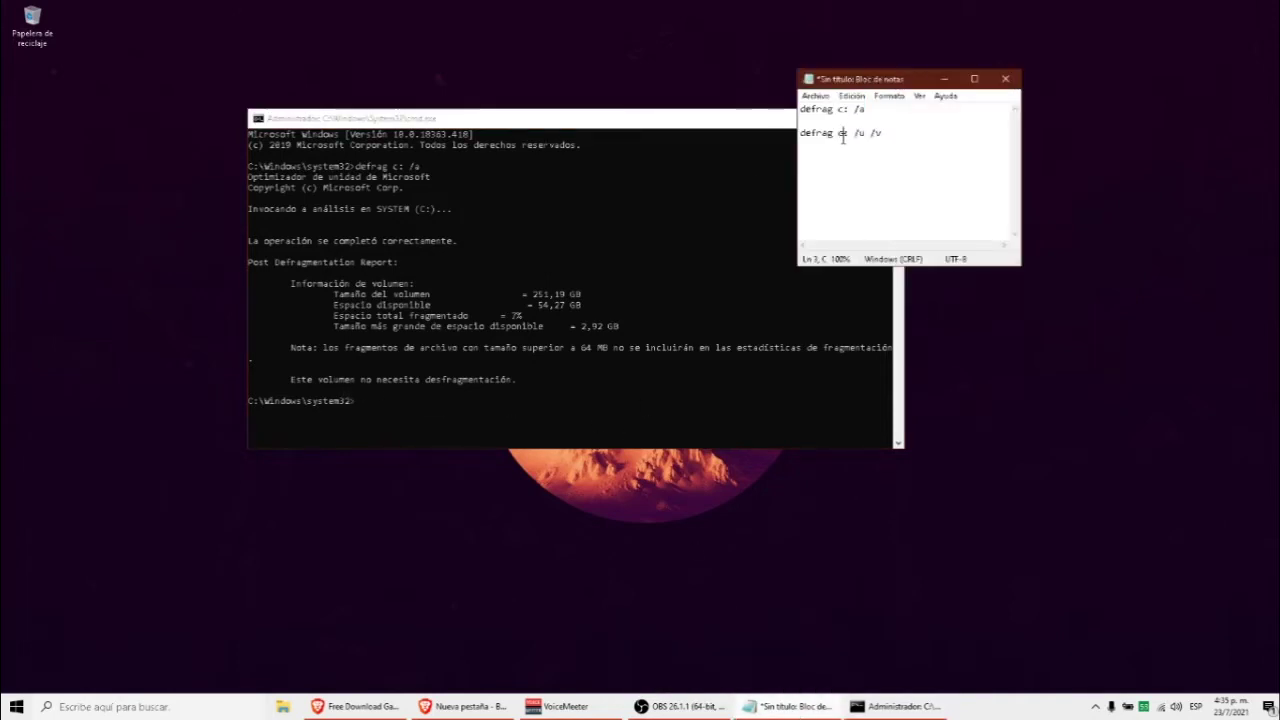
pyautogui.moveTo(802, 133); pyautogui.dragTo(924, 136)
pyautogui.rightClick(847, 134)
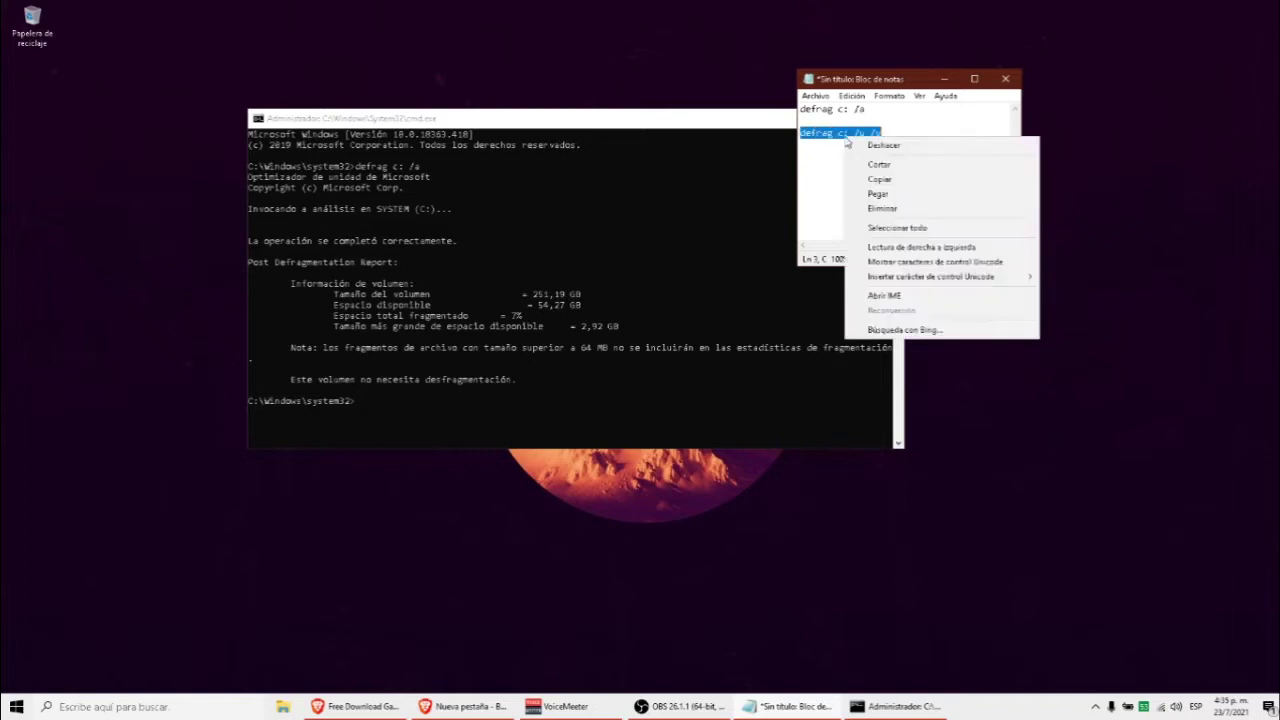
pyautogui.click(875, 177)
pyautogui.click(944, 78)
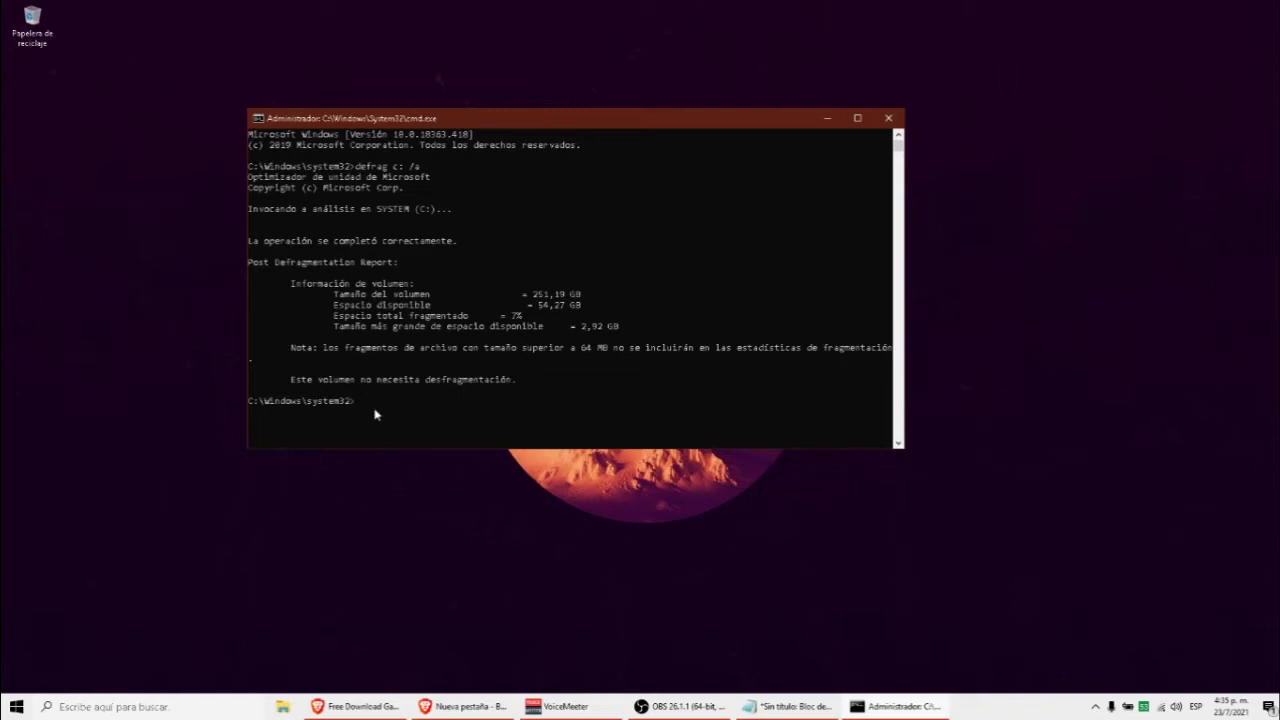
# Step: Run "defrag c: /u /v" in the command prompt to defragment the C: drive, and look through the resulting report
pyautogui.rightClick(376, 414)
pyautogui.press('Return')
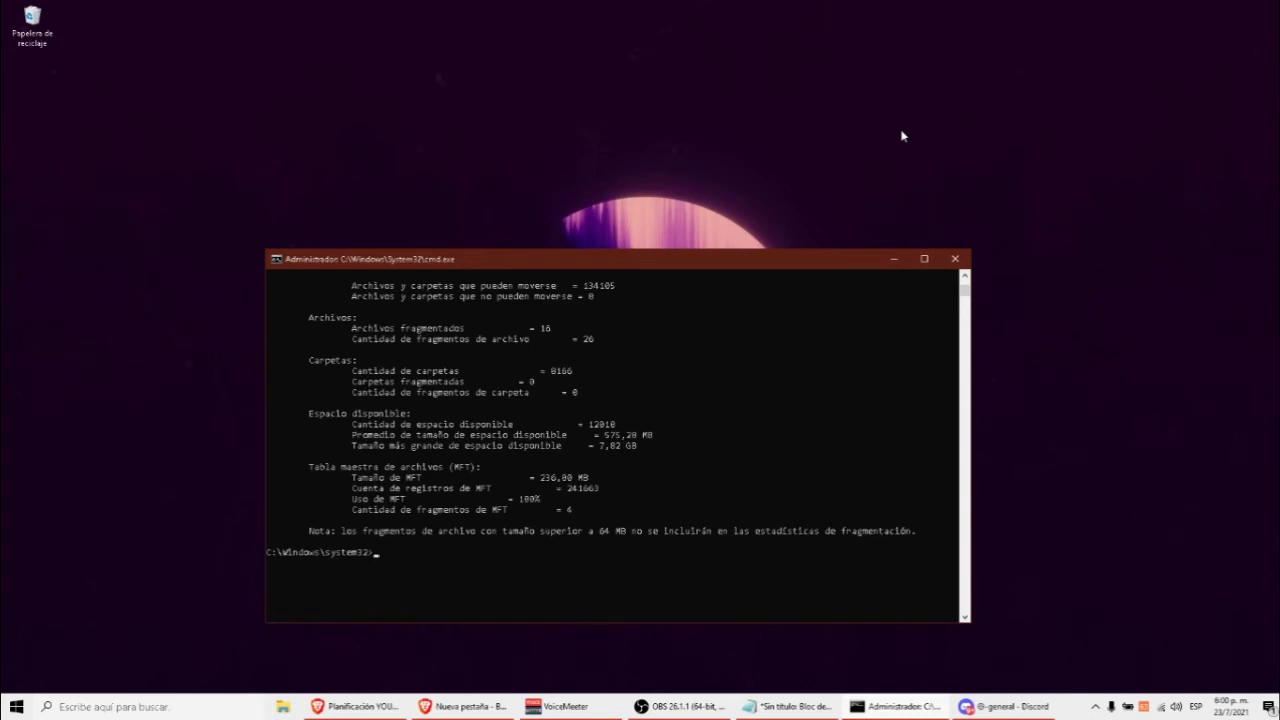
pyautogui.scroll(-1, 658, 541)
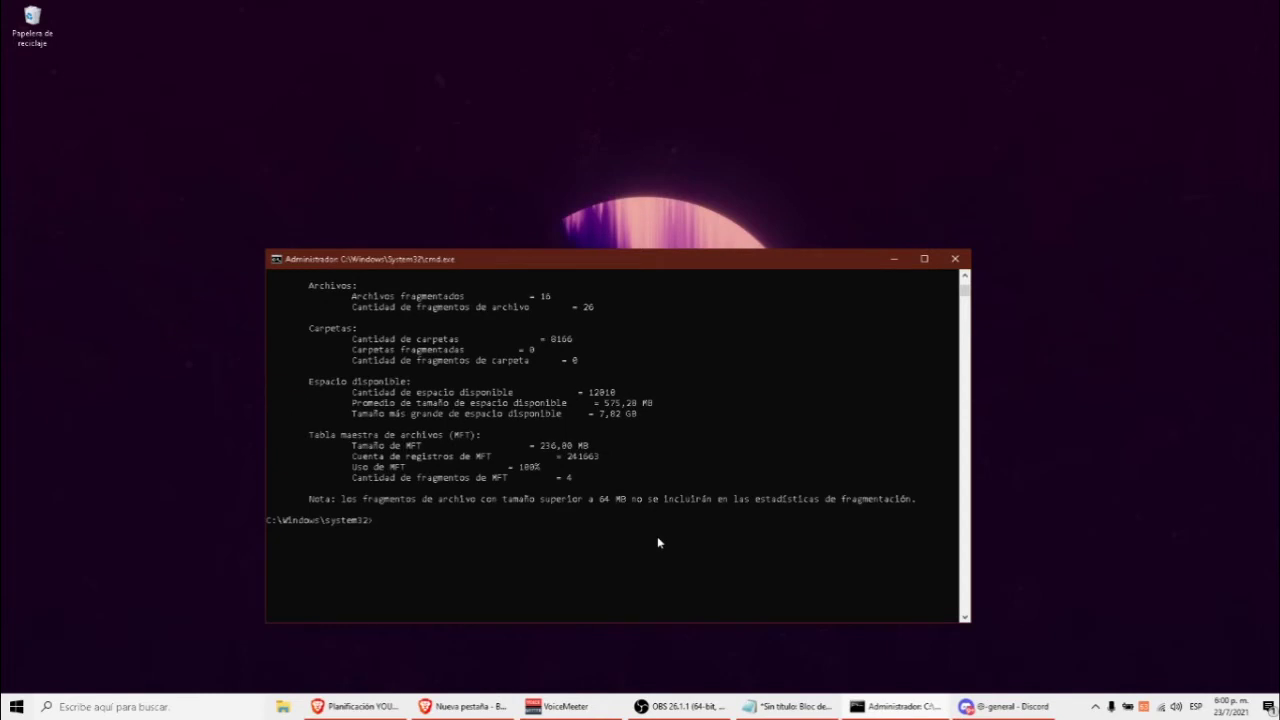
pyautogui.scroll(1, 658, 542)
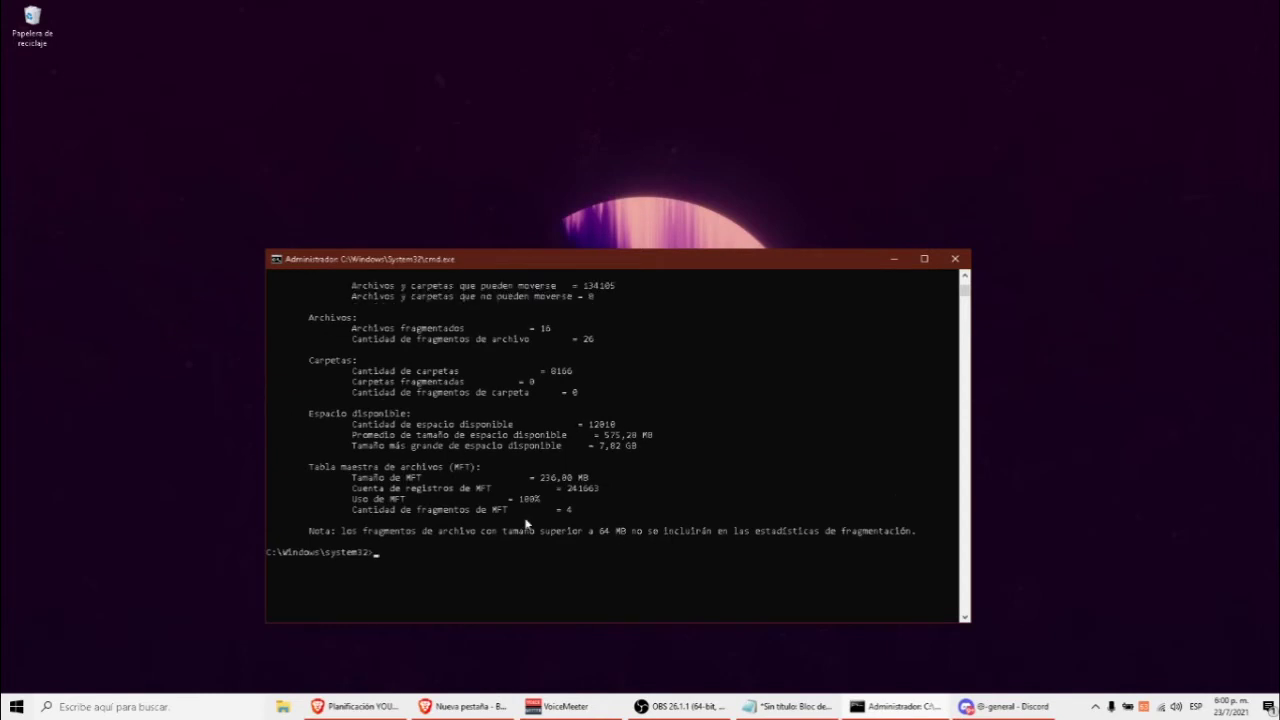
pyautogui.scroll(8, 350, 545)
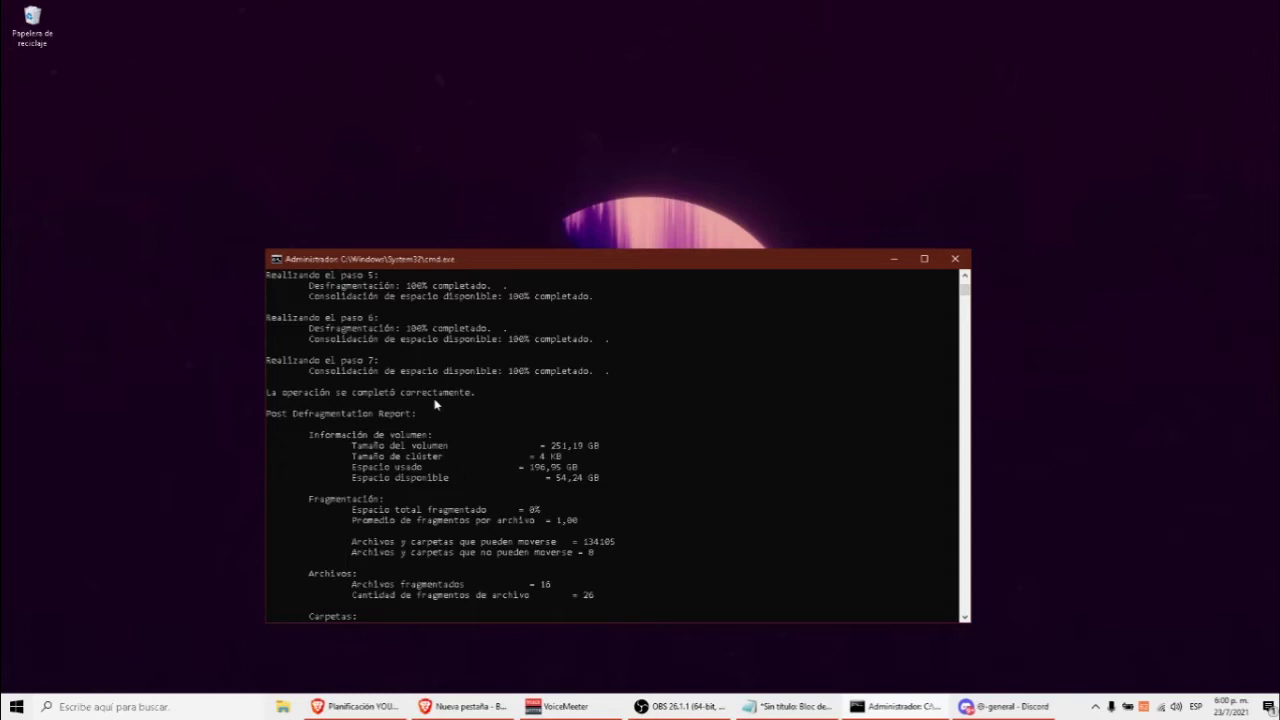
pyautogui.scroll(-9, 436, 404)
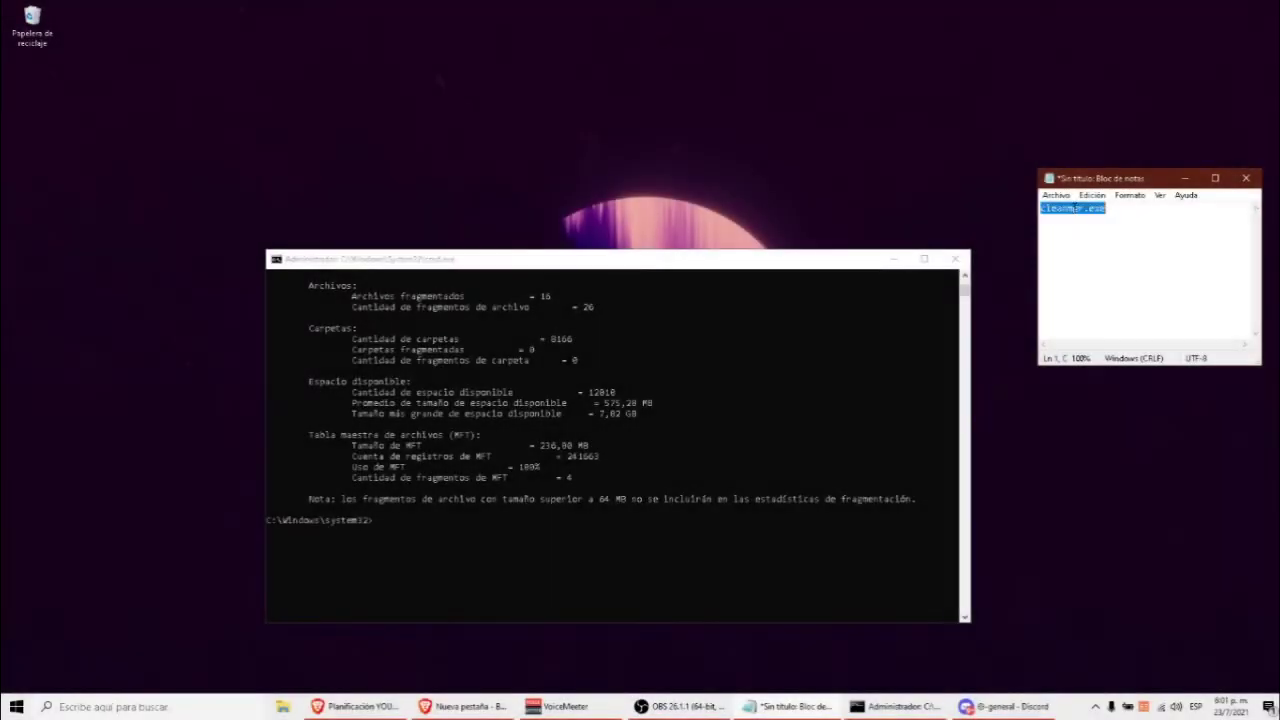
# Step: Copy the command "cleanmgr.exe" from the Notepad note
pyautogui.click(1075, 210)
pyautogui.doubleClick(1055, 213)
pyautogui.click(1058, 216)
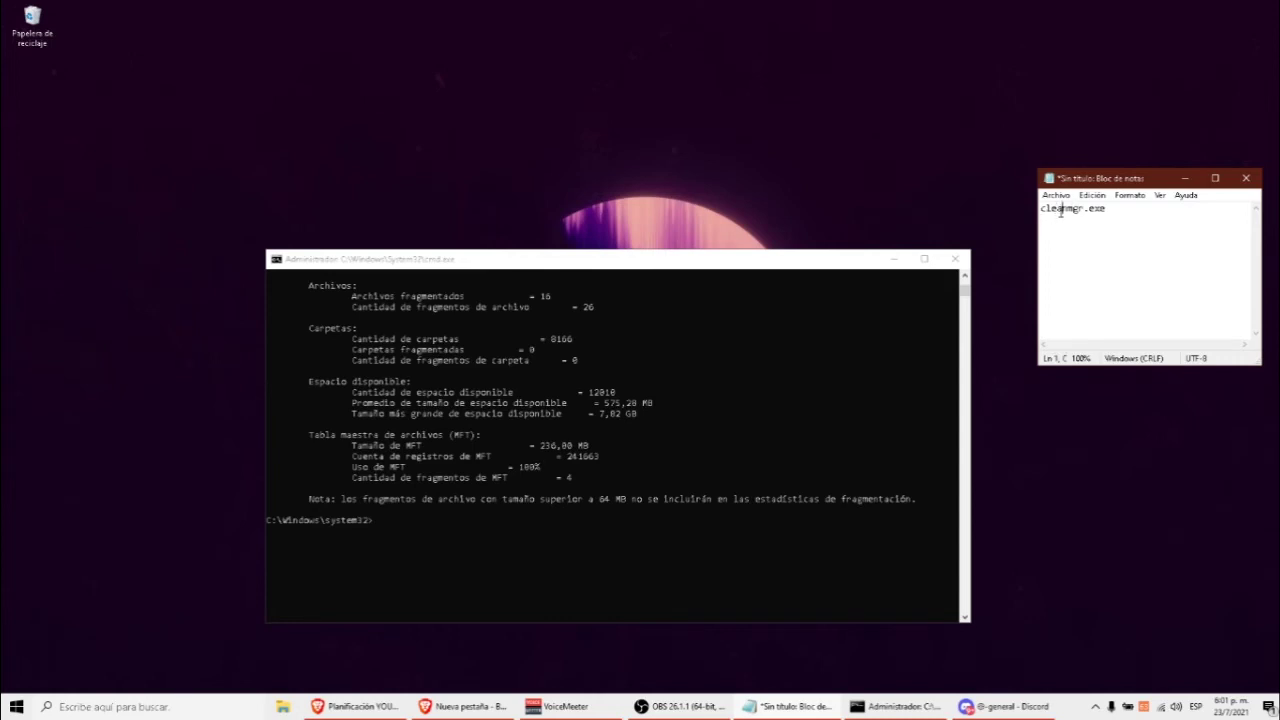
pyautogui.doubleClick(1061, 211)
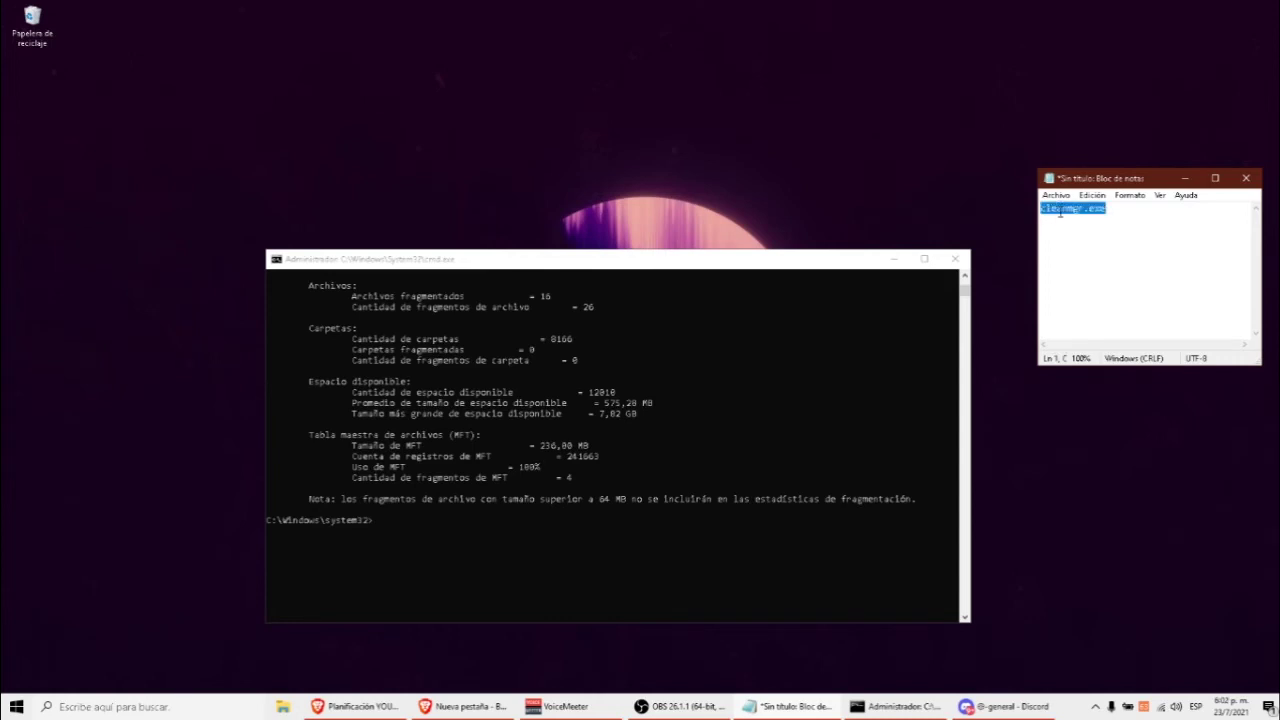
pyautogui.click(1062, 212)
pyautogui.doubleClick(1062, 211)
pyautogui.rightClick(1065, 211)
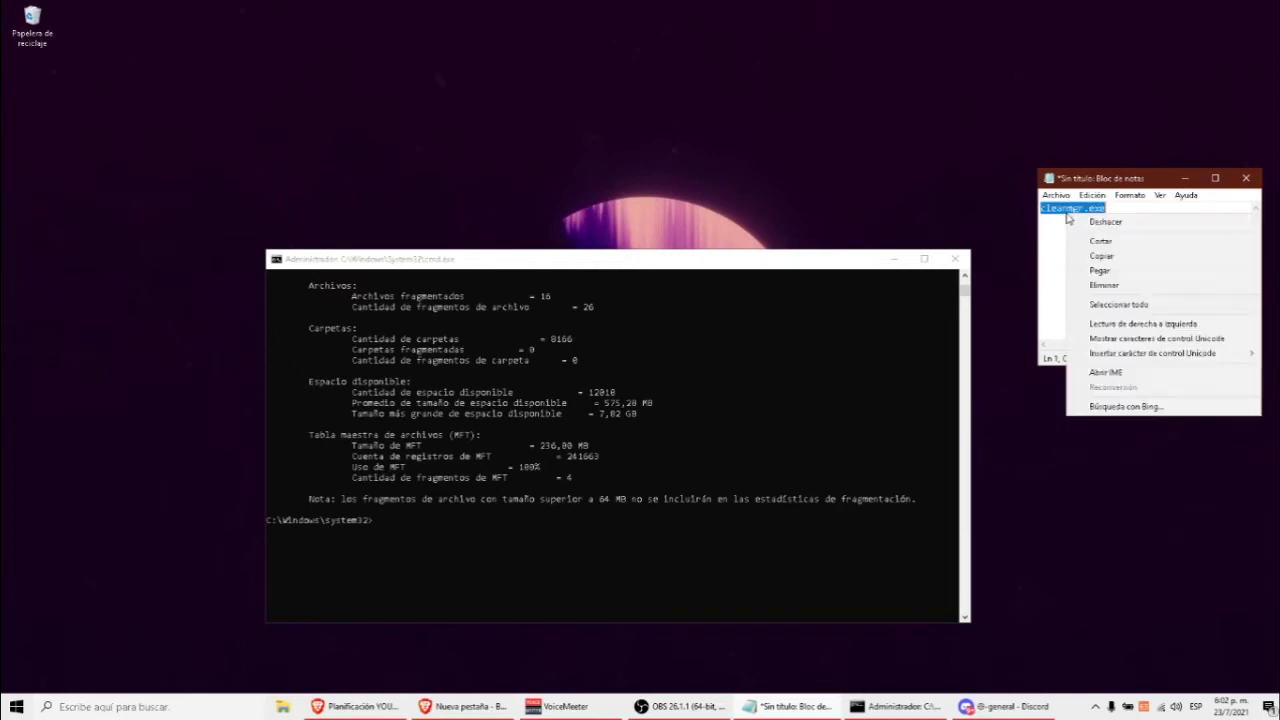
pyautogui.click(1104, 255)
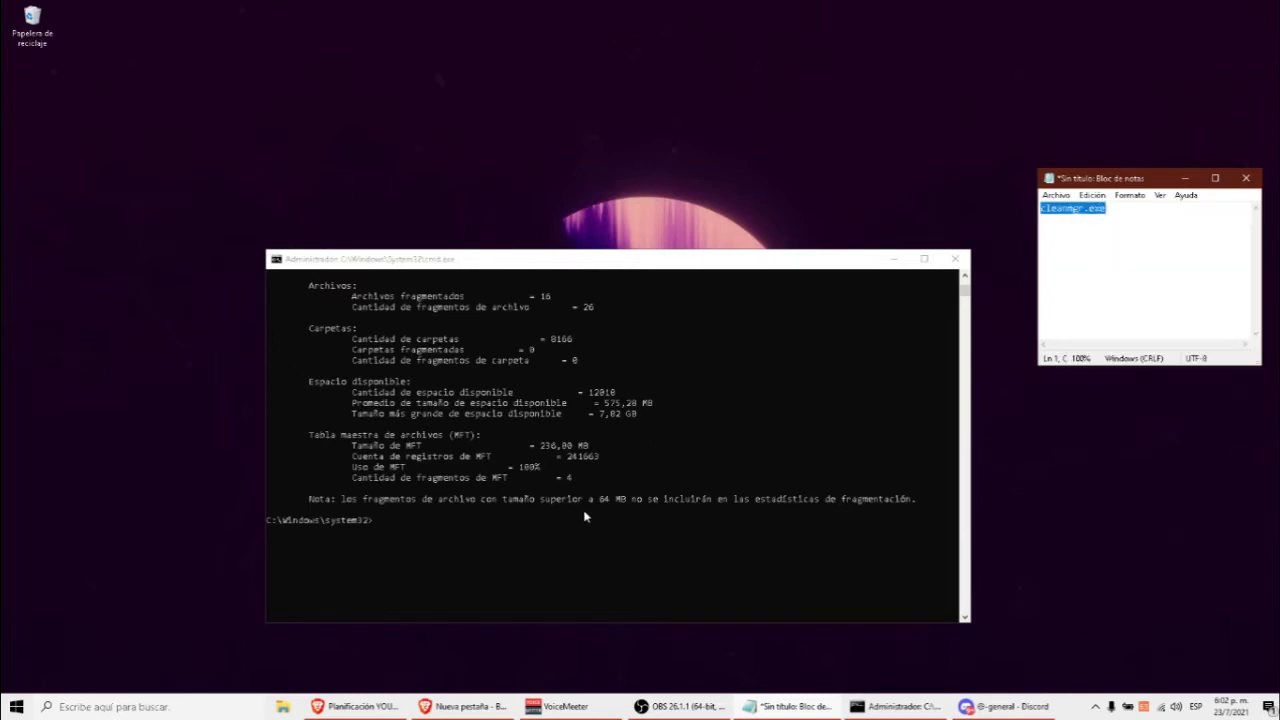
# Step: Run "cleanmgr.exe" in the command prompt, start Disk Cleanup for the SYSTEM (C:) drive, and minimize the prompt
pyautogui.click(433, 557)
pyautogui.rightClick(433, 557)
pyautogui.press('Return')
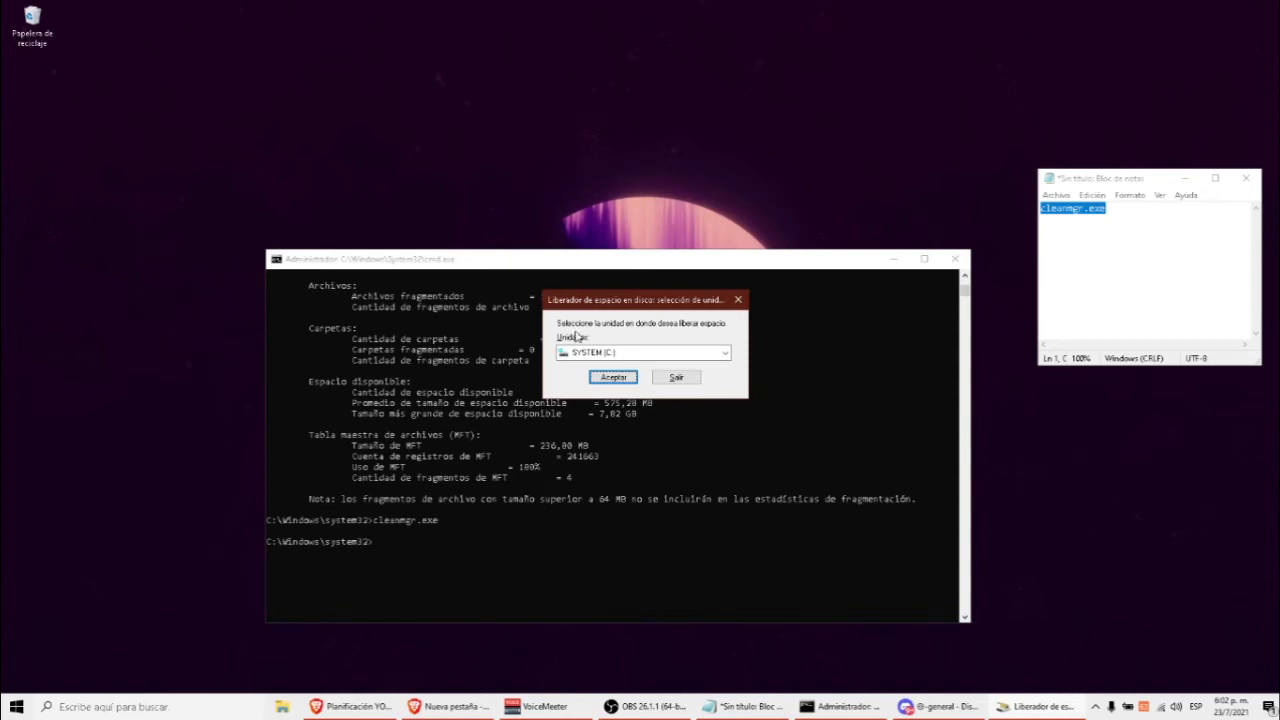
pyautogui.click(613, 379)
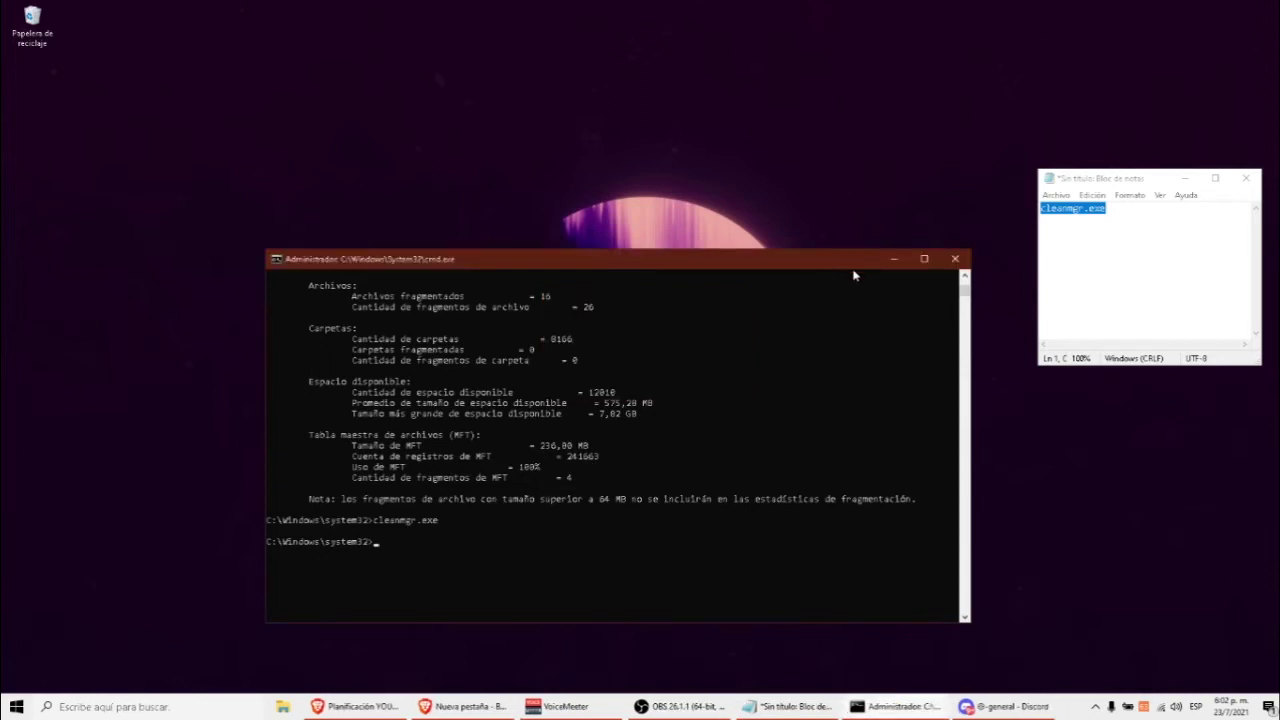
pyautogui.click(885, 266)
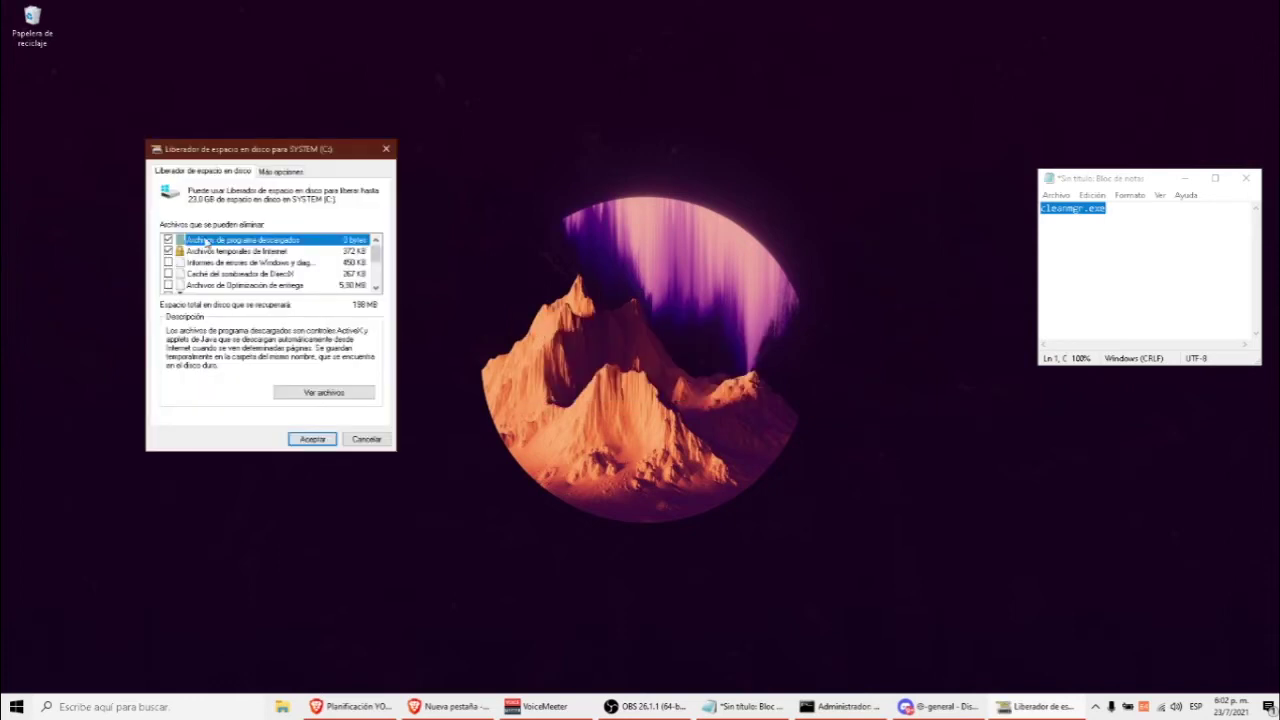
# Step: Mark every file category except Descargas for removal from the SYSTEM (C:) drive, and confirm the permanent deletion
pyautogui.moveTo(198, 148); pyautogui.dragTo(524, 212)
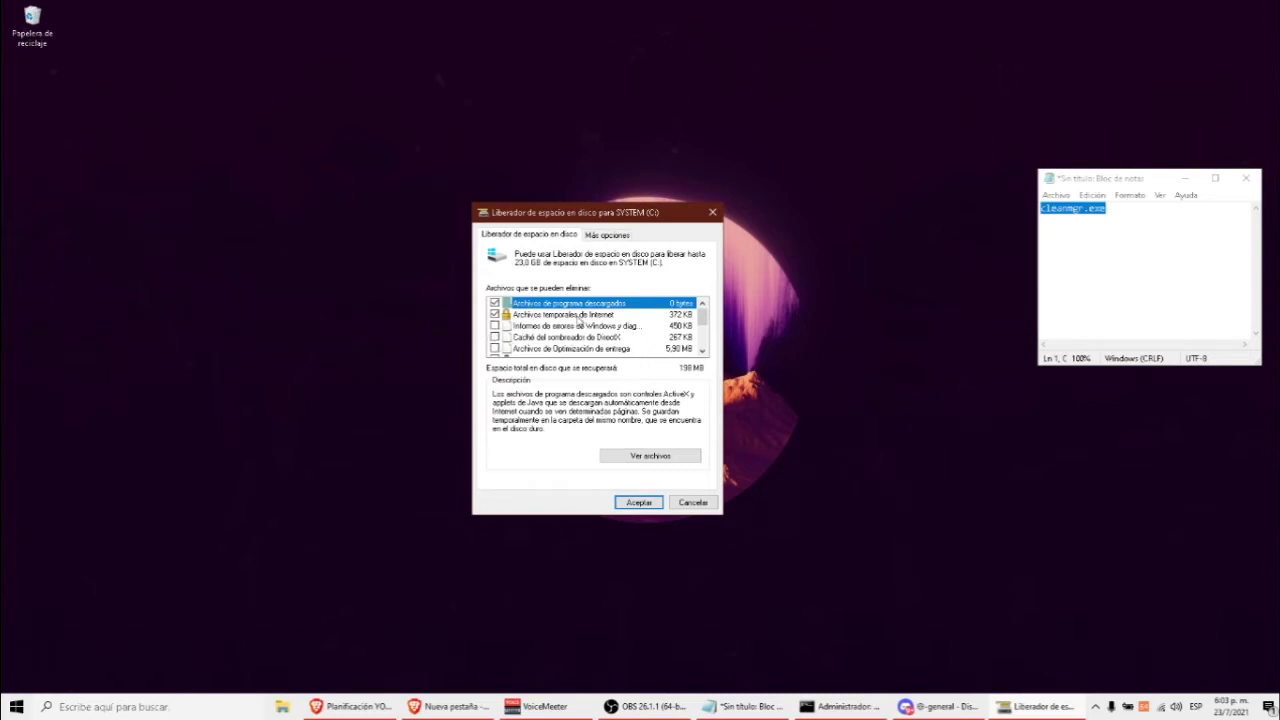
pyautogui.scroll(-2, 490, 335)
pyautogui.scroll(1, 494, 336)
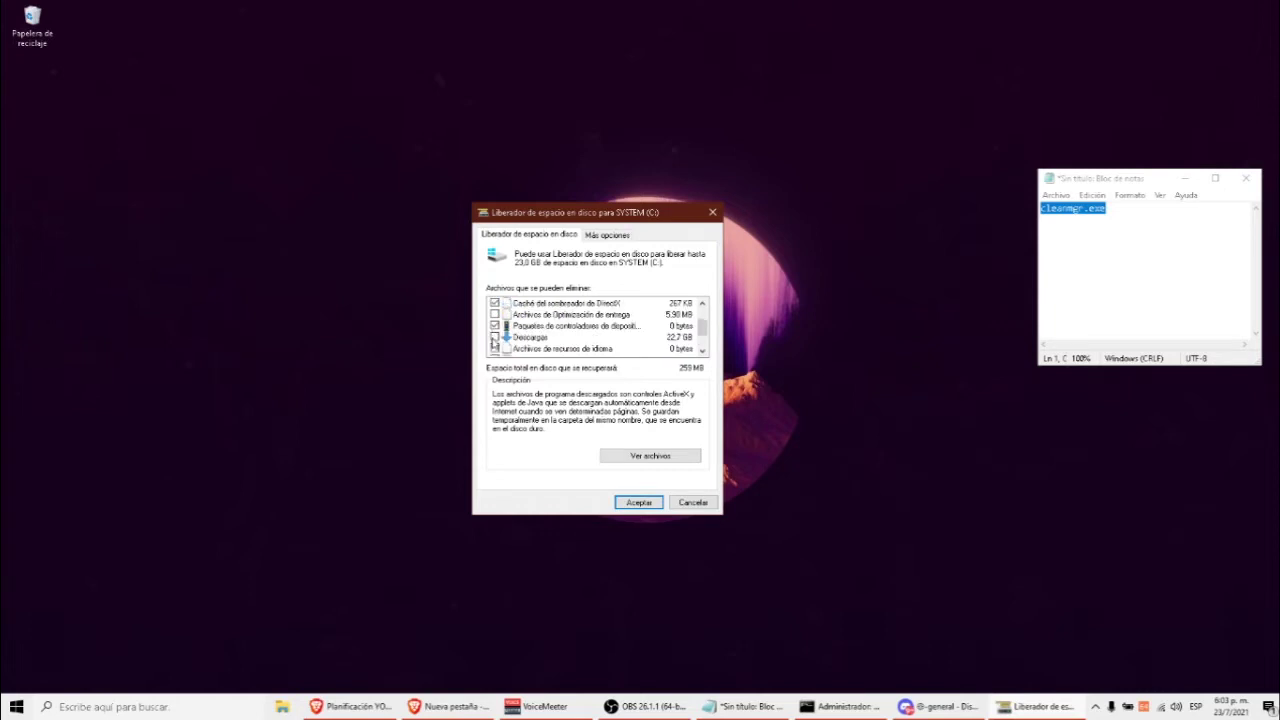
pyautogui.click(494, 349)
pyautogui.scroll(1, 501, 322)
pyautogui.scroll(-1, 498, 318)
pyautogui.scroll(-1, 498, 318)
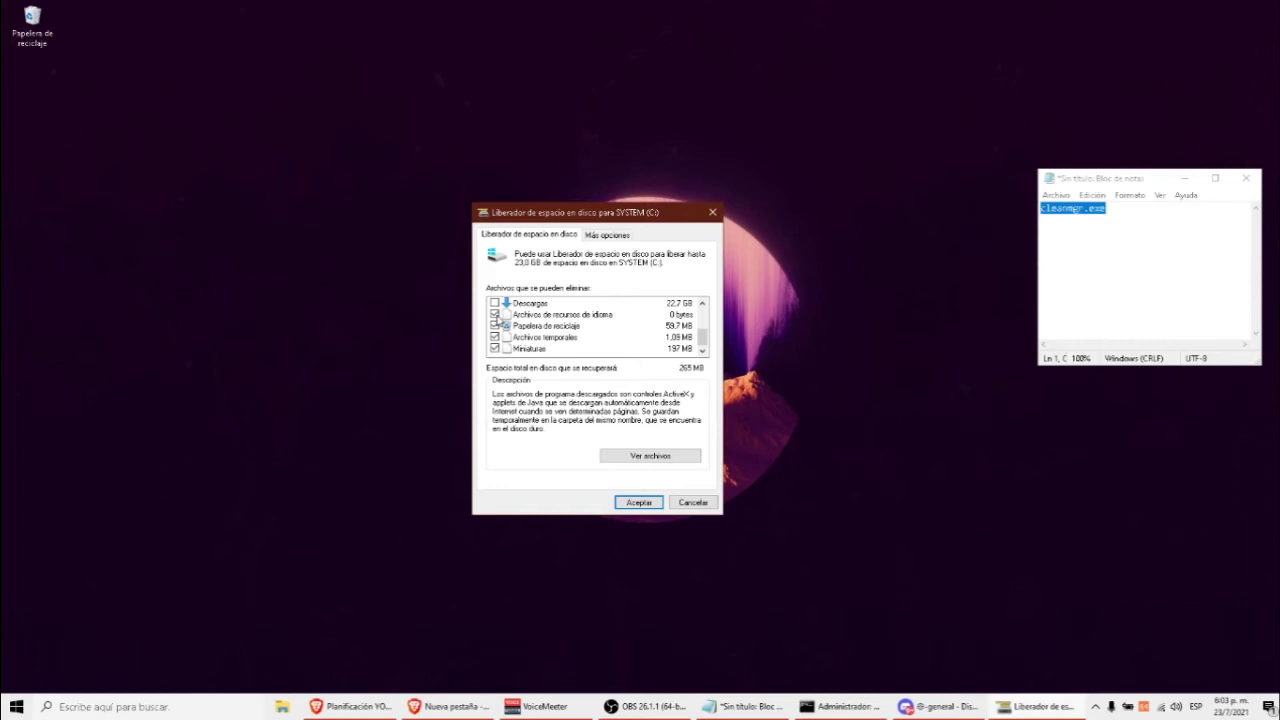
pyautogui.scroll(2, 497, 318)
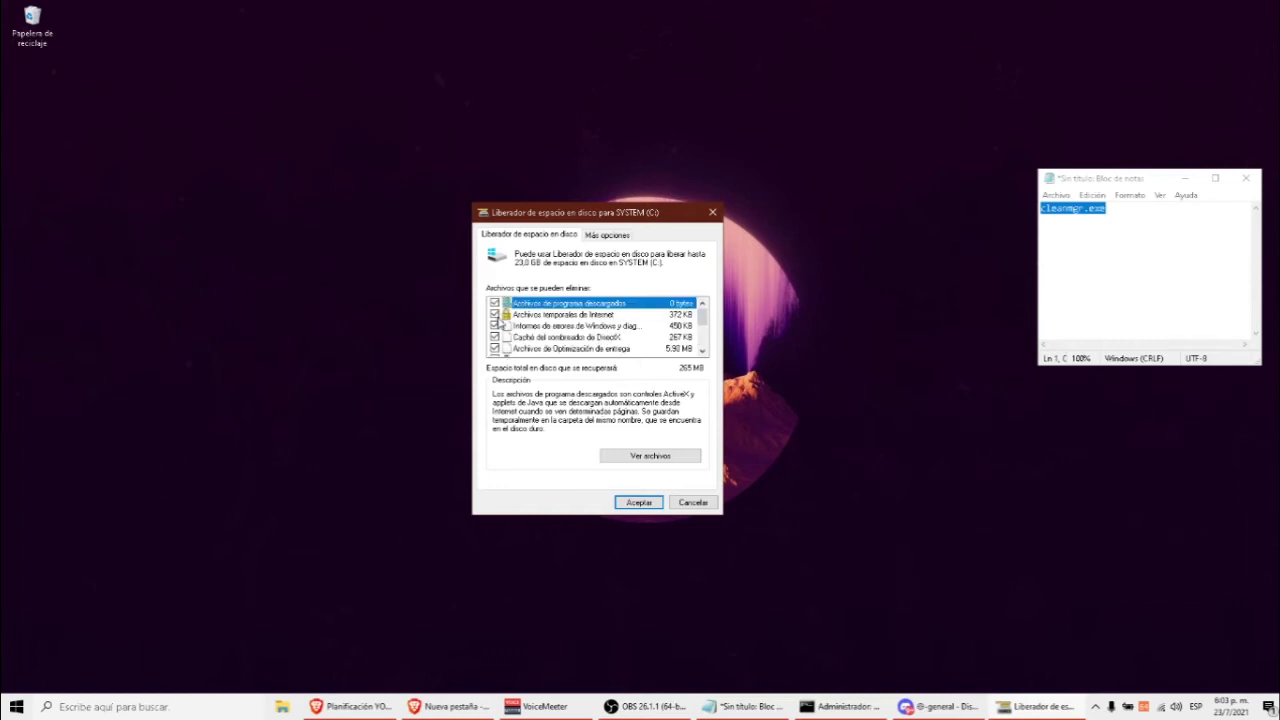
pyautogui.scroll(-1, 497, 341)
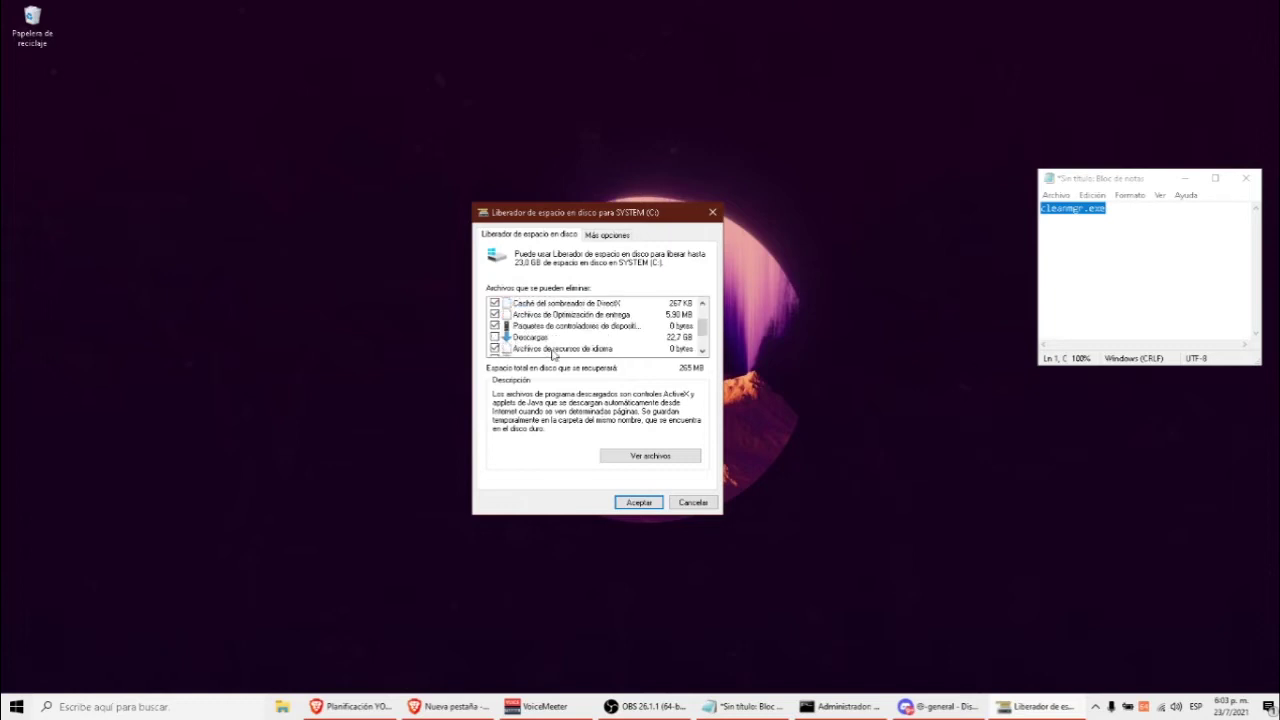
pyautogui.click(639, 503)
pyautogui.click(646, 362)
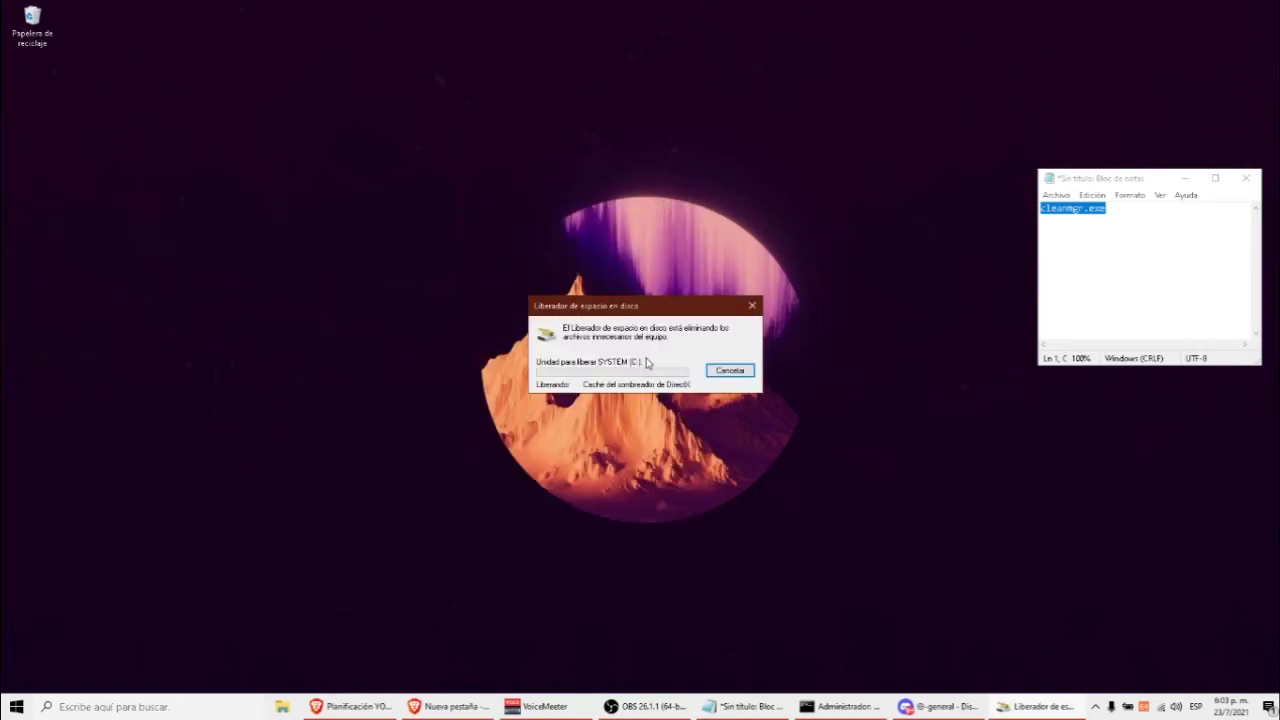
pyautogui.moveTo(576, 313)
pyautogui.mouseDown()
pyautogui.moveTo(599, 314)
pyautogui.moveTo(574, 320)
pyautogui.mouseUp()
pyautogui.moveTo(490, 279); pyautogui.dragTo(830, 472)
pyautogui.moveTo(591, 319); pyautogui.dragTo(592, 293)
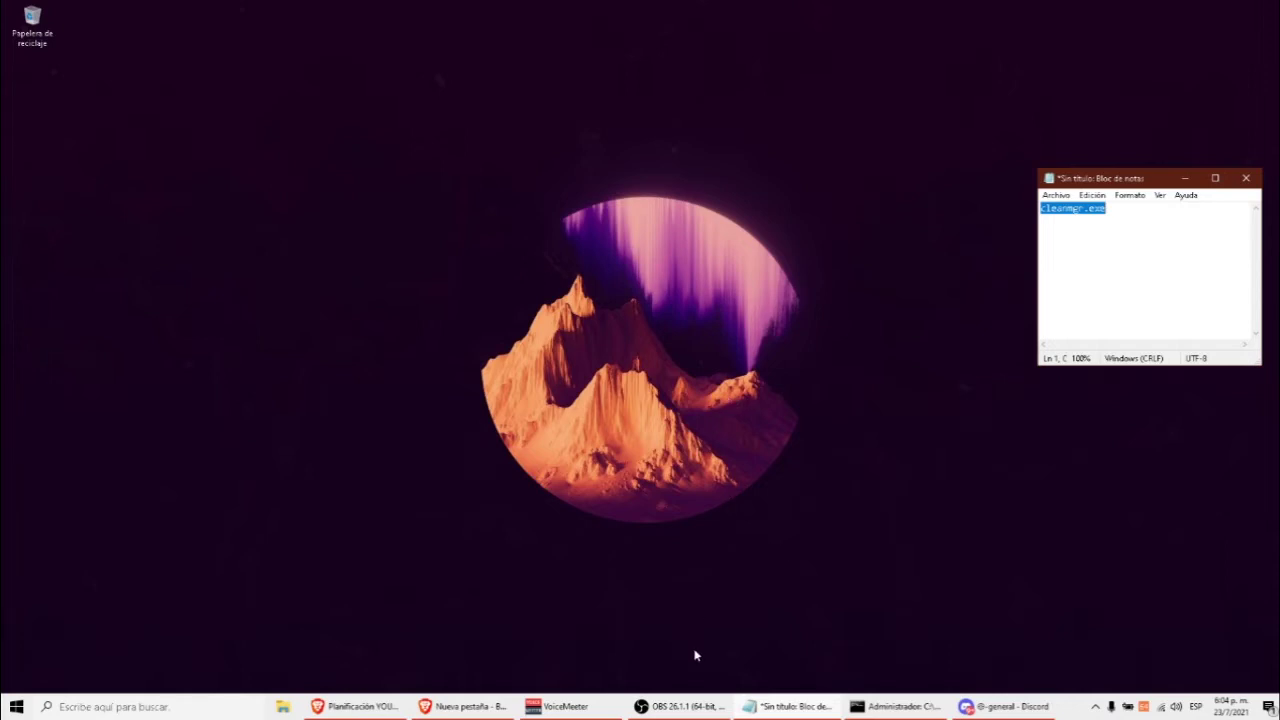
# Step: Bring back the command prompt and copy the command "Del /S /F /Q %temp%" from the Notepad note
pyautogui.click(890, 704)
pyautogui.scroll(-3, 557, 514)
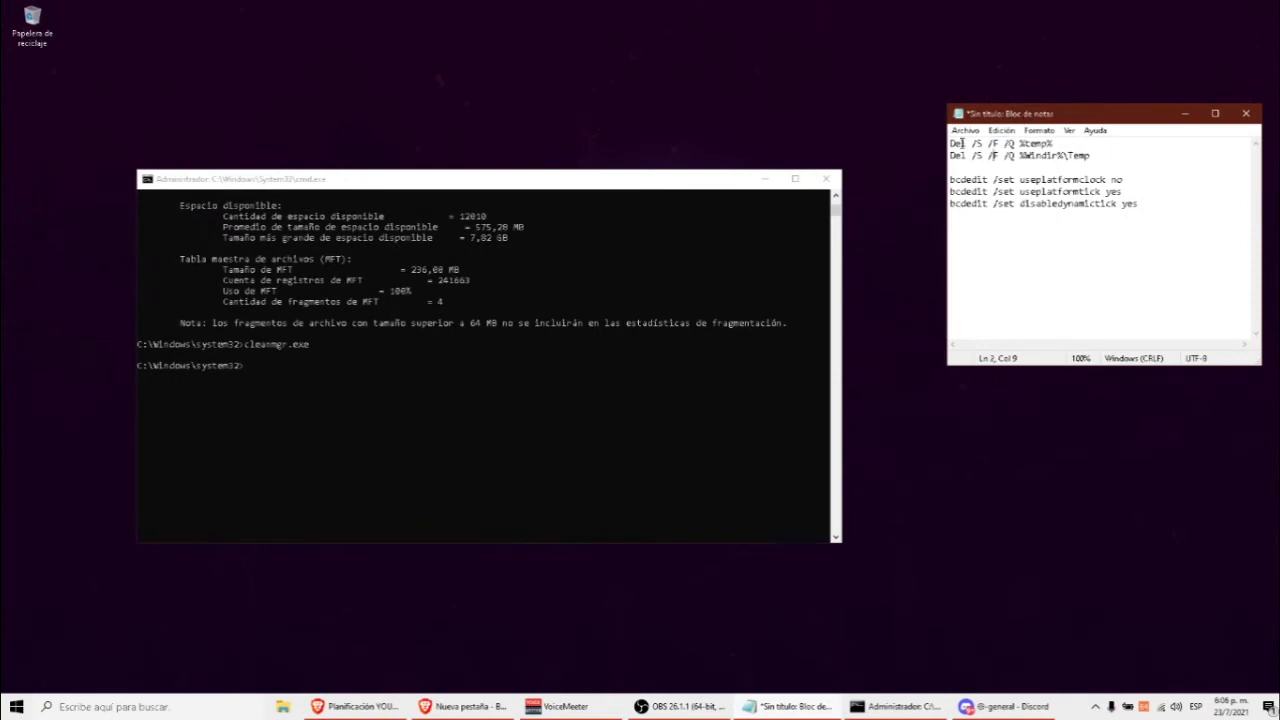
pyautogui.moveTo(950, 143); pyautogui.dragTo(1114, 156)
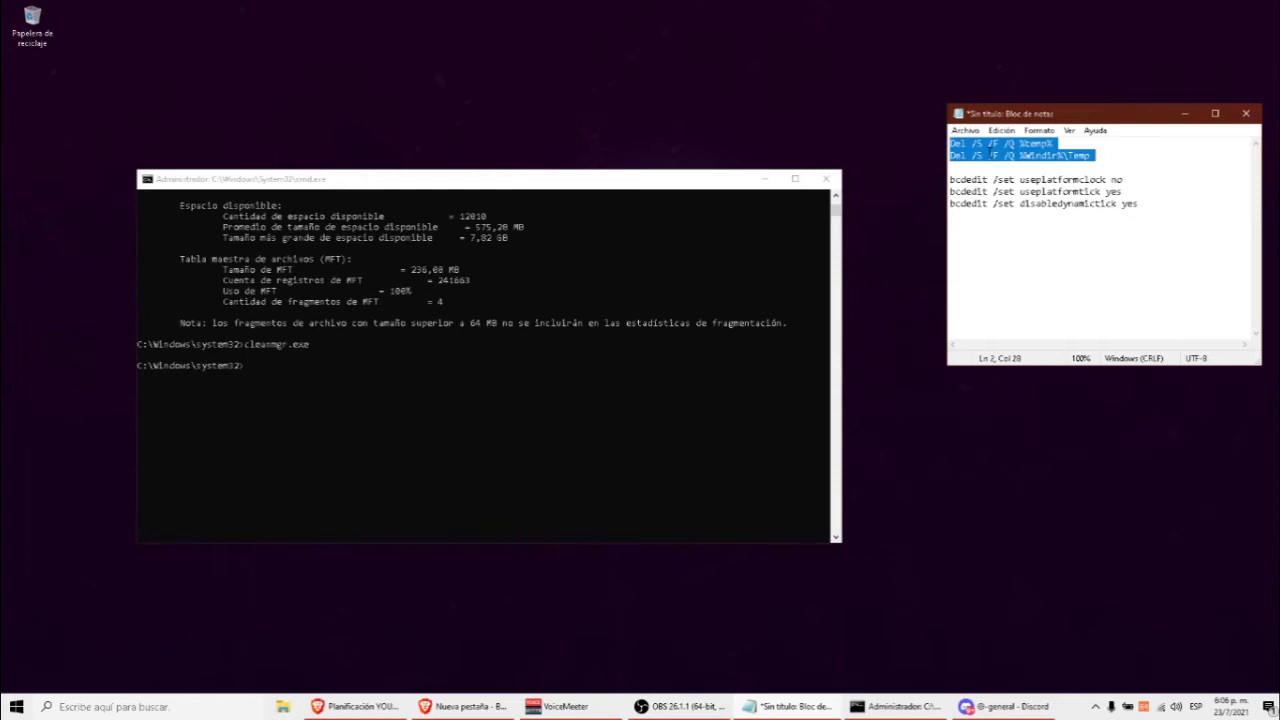
pyautogui.click(988, 152)
pyautogui.click(950, 144)
pyautogui.moveTo(950, 144); pyautogui.dragTo(1110, 143)
pyautogui.rightClick(1040, 142)
pyautogui.click(1057, 183)
# Step: Run "Del /S /F /Q %temp%" in the command prompt to delete the user's temporary files, and look through the output
pyautogui.click(390, 407)
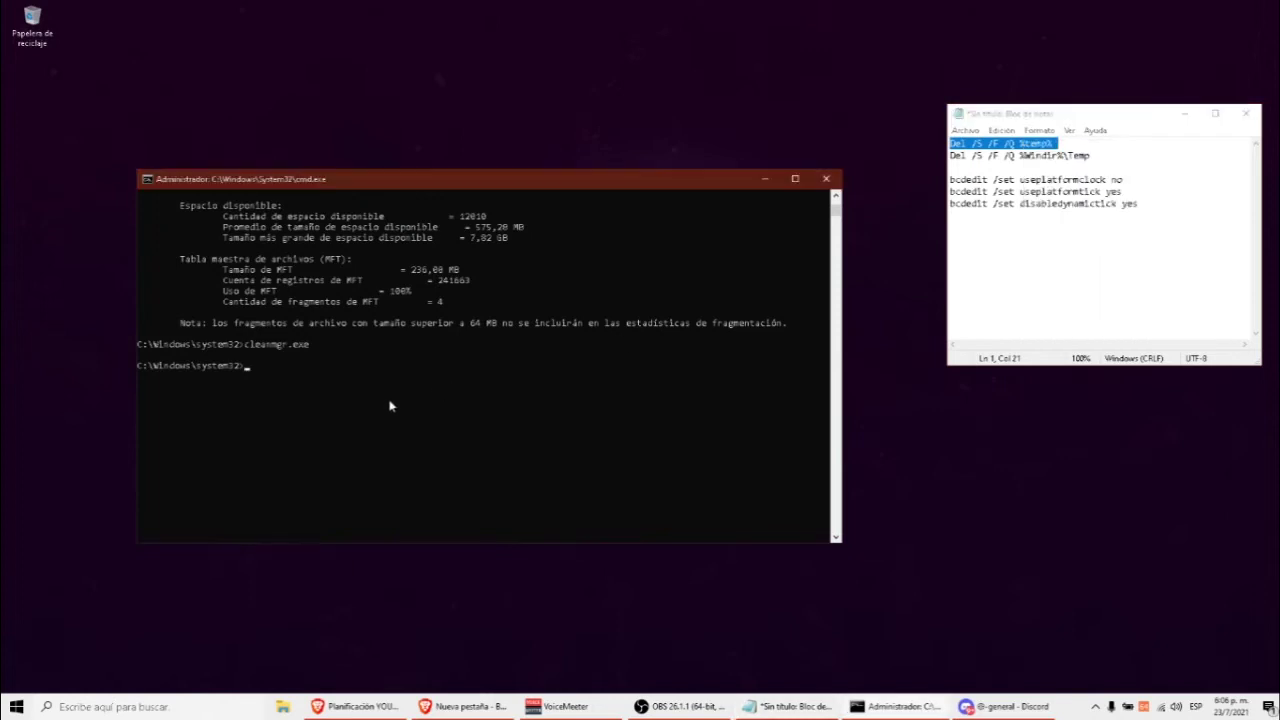
pyautogui.rightClick(390, 407)
pyautogui.press('Return')
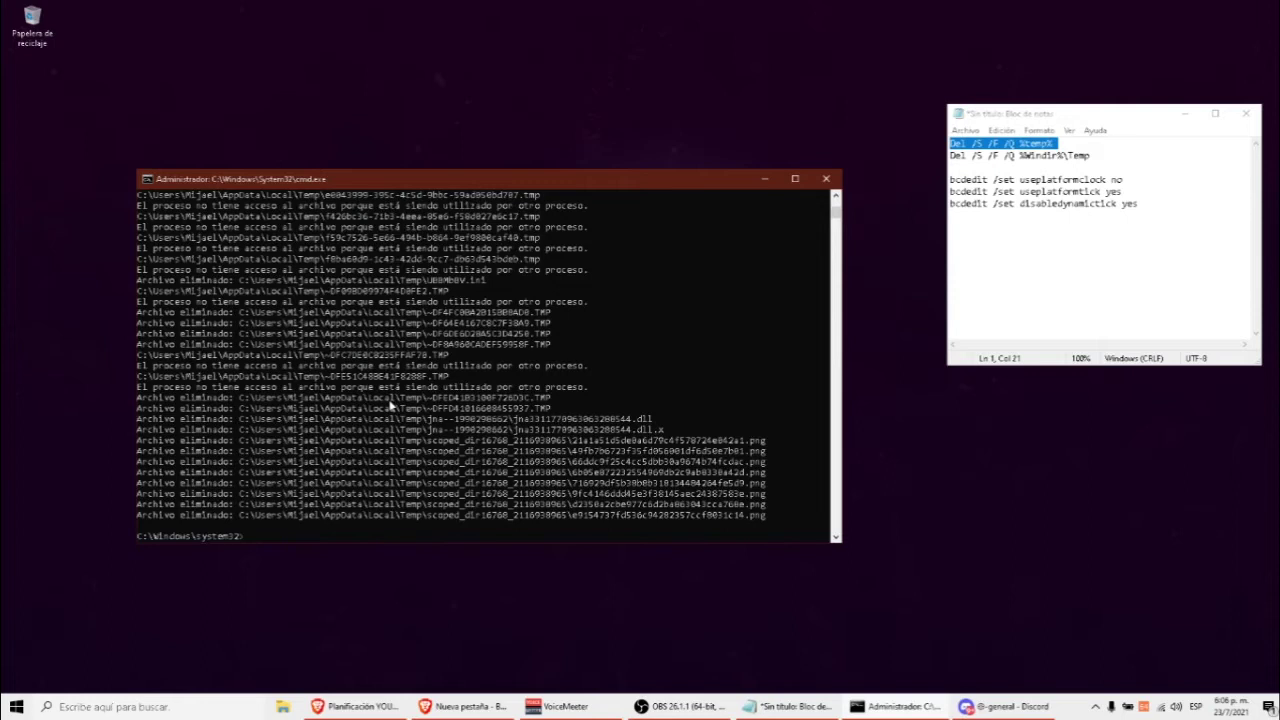
pyautogui.scroll(-4, 375, 402)
pyautogui.scroll(15, 350, 395)
pyautogui.scroll(-12, 330, 386)
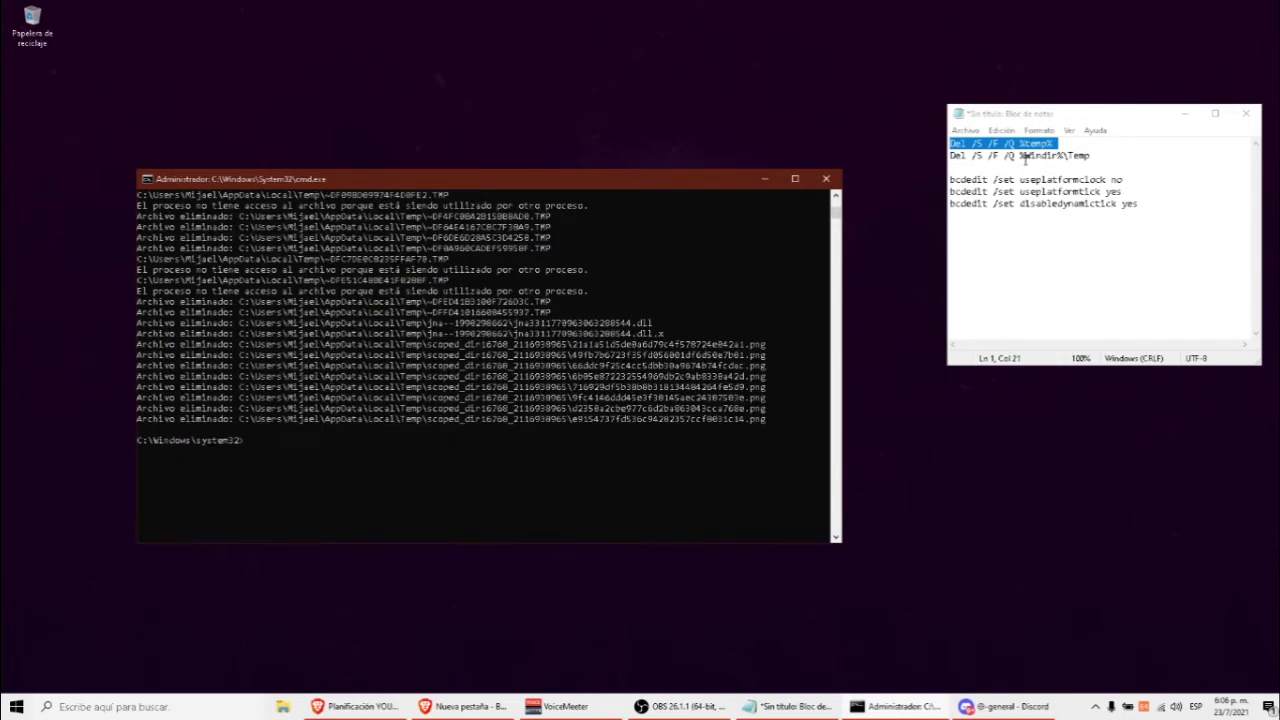
# Step: Copy "Del /S /F /Q %Windir%\Temp" from the note, run it in the command prompt, and review the deleted files
pyautogui.moveTo(950, 156); pyautogui.dragTo(1163, 155)
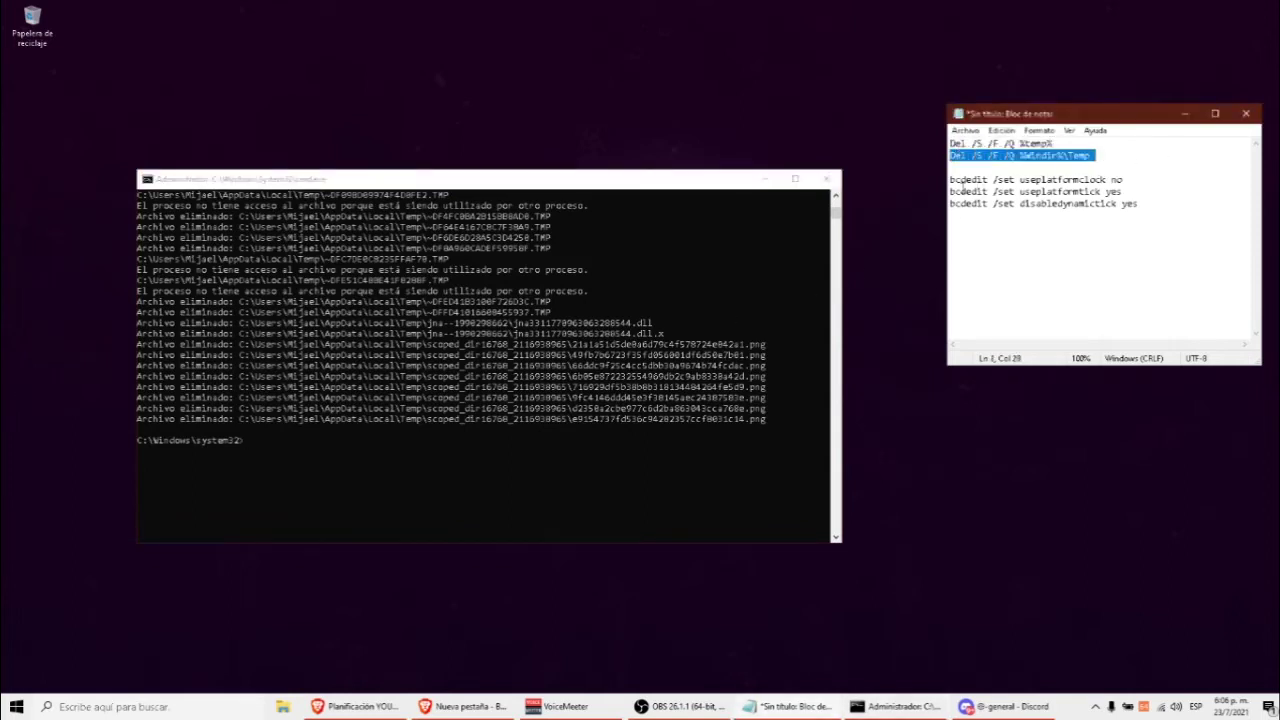
pyautogui.rightClick(982, 158)
pyautogui.click(1013, 206)
pyautogui.rightClick(332, 458)
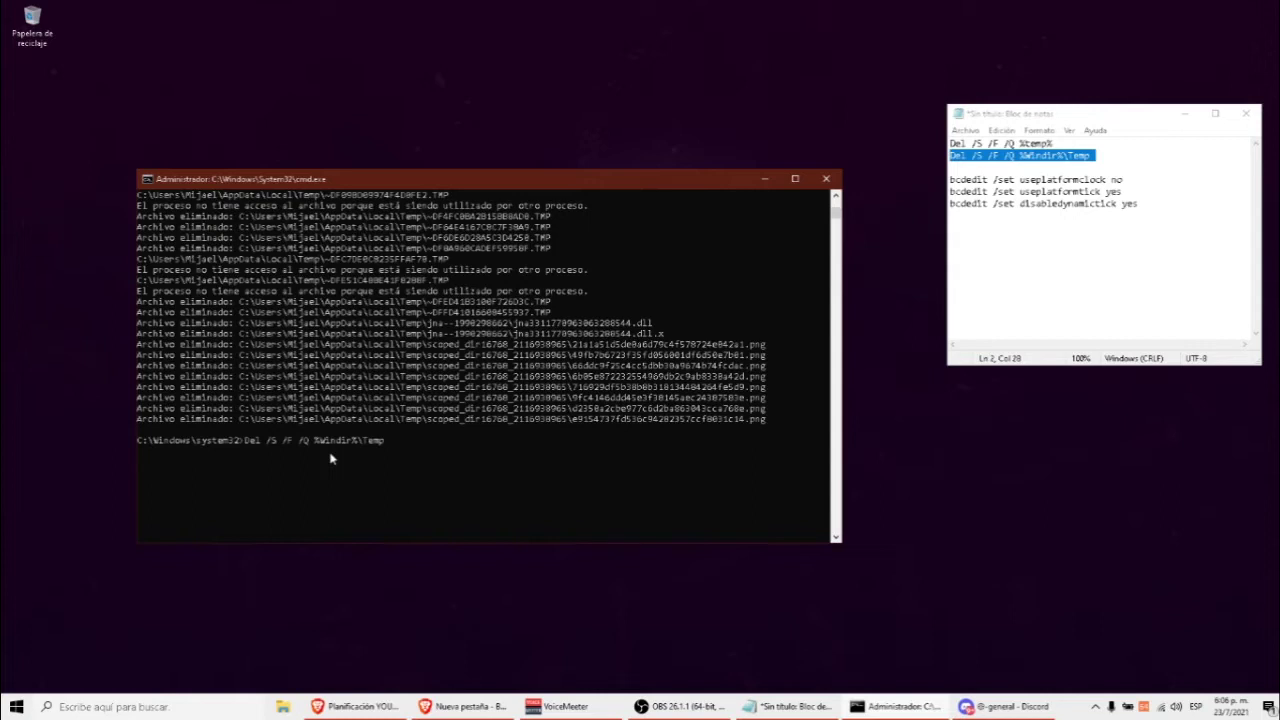
pyautogui.press('Return')
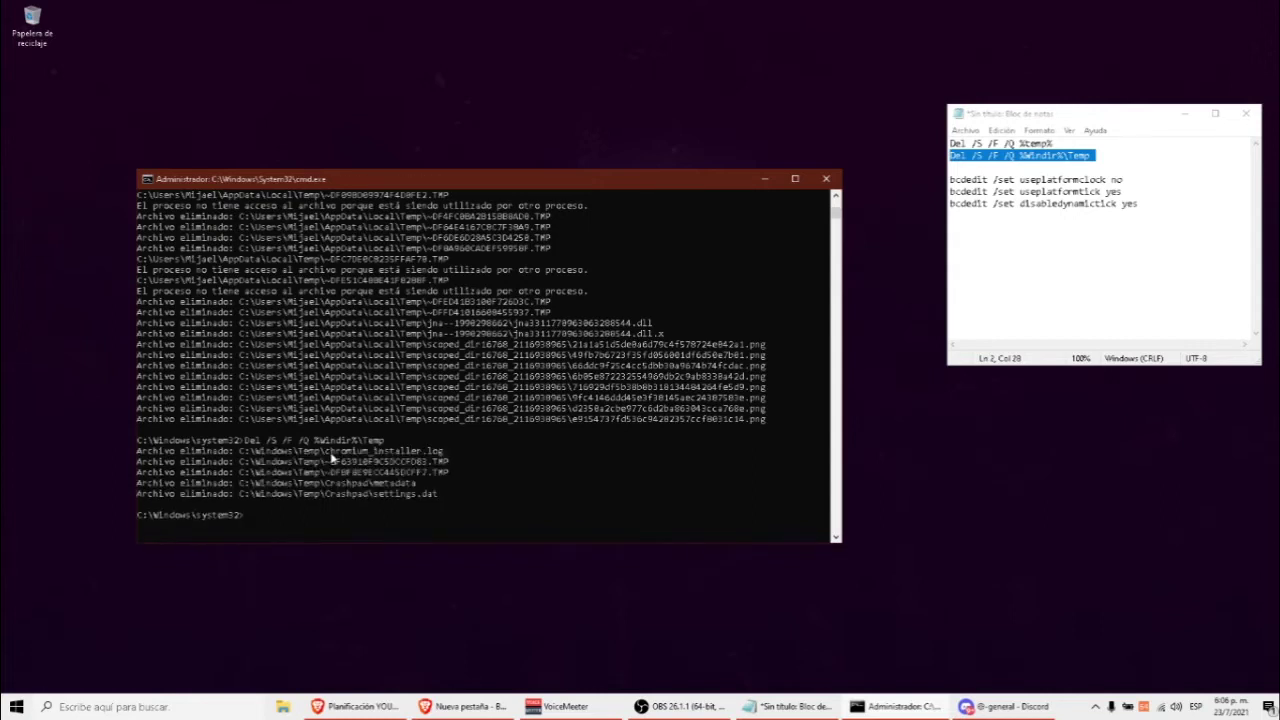
pyautogui.scroll(-2, 330, 457)
pyautogui.moveTo(183, 398); pyautogui.dragTo(358, 404)
pyautogui.click(349, 400)
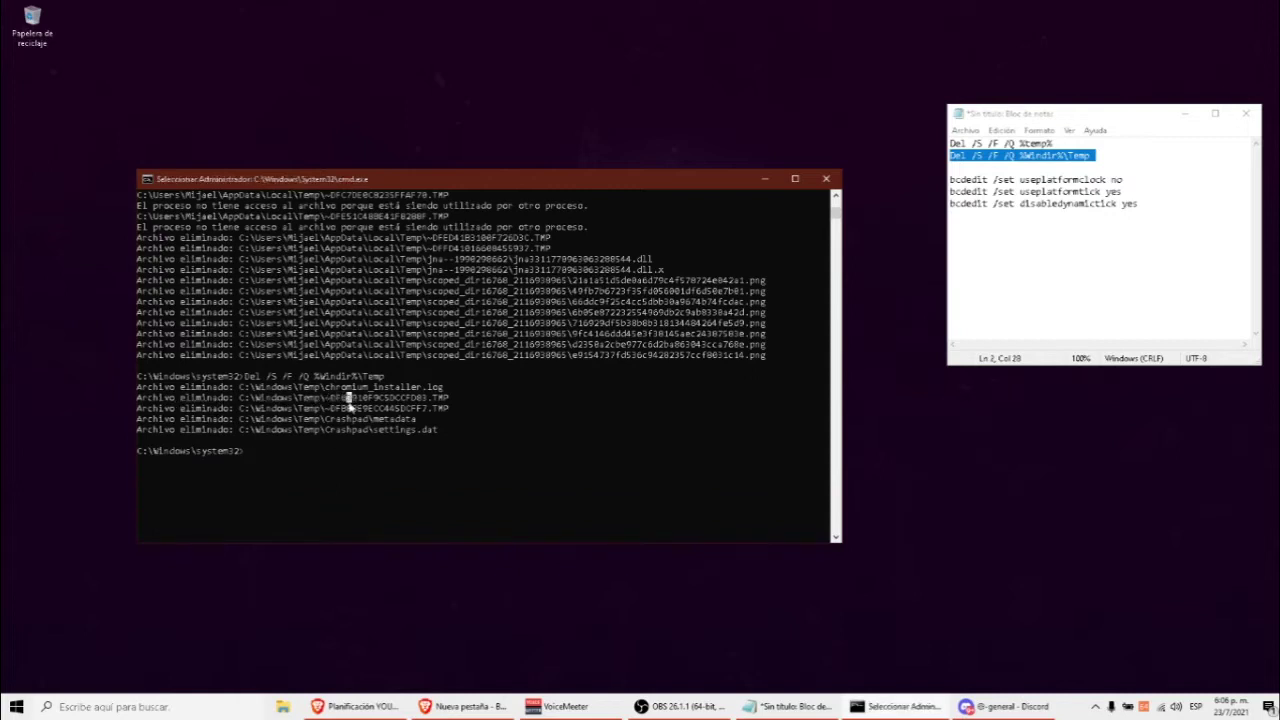
pyautogui.click(440, 398)
# Step: Copy the command "bcdedit /set useplatformclock no" from the note and run it in the command prompt
pyautogui.moveTo(950, 179); pyautogui.dragTo(1210, 203)
pyautogui.click(1004, 191)
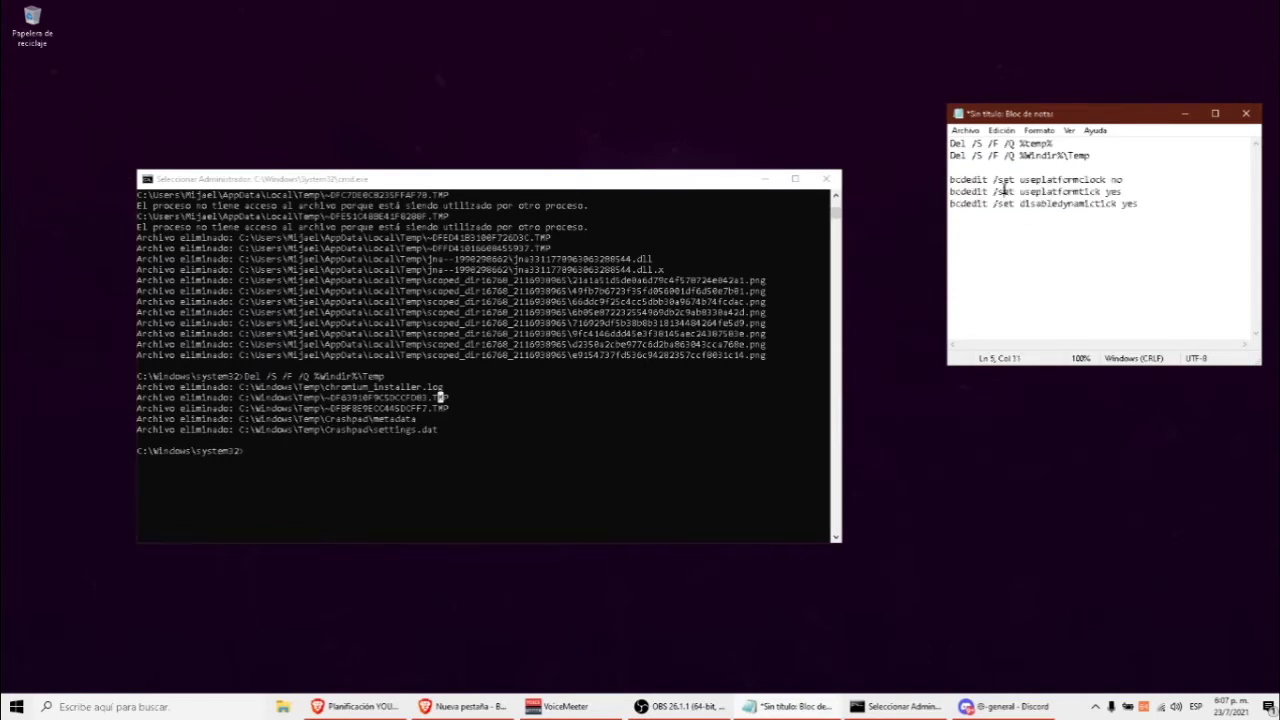
pyautogui.moveTo(950, 179); pyautogui.dragTo(1163, 180)
pyautogui.rightClick(1052, 182)
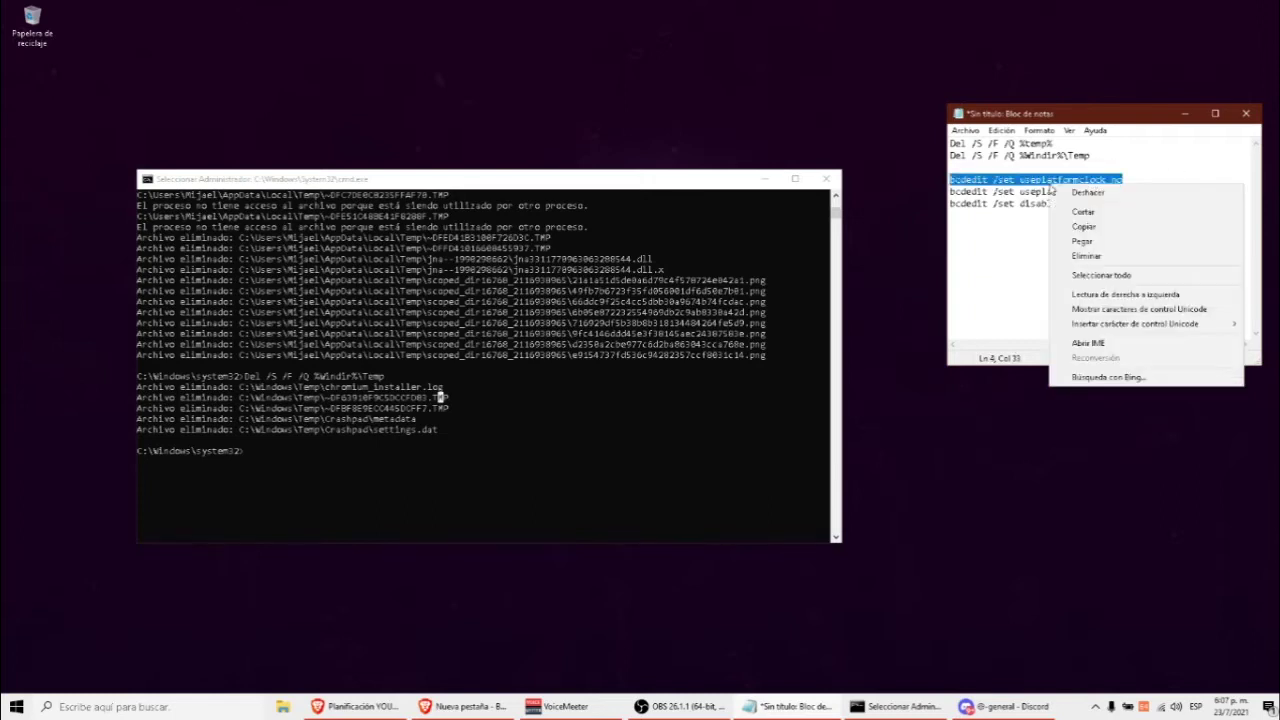
pyautogui.click(1083, 228)
pyautogui.click(438, 400)
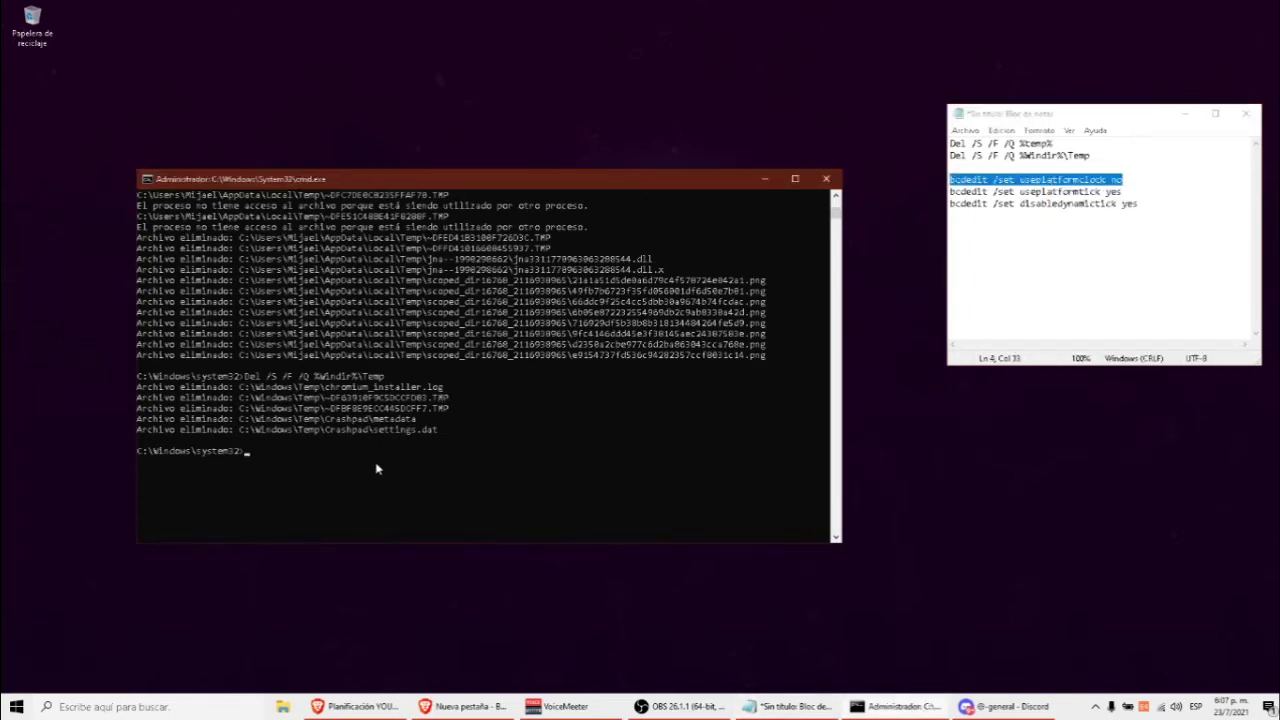
pyautogui.rightClick(990, 179)
pyautogui.click(1030, 224)
pyautogui.rightClick(271, 480)
pyautogui.press('Return')
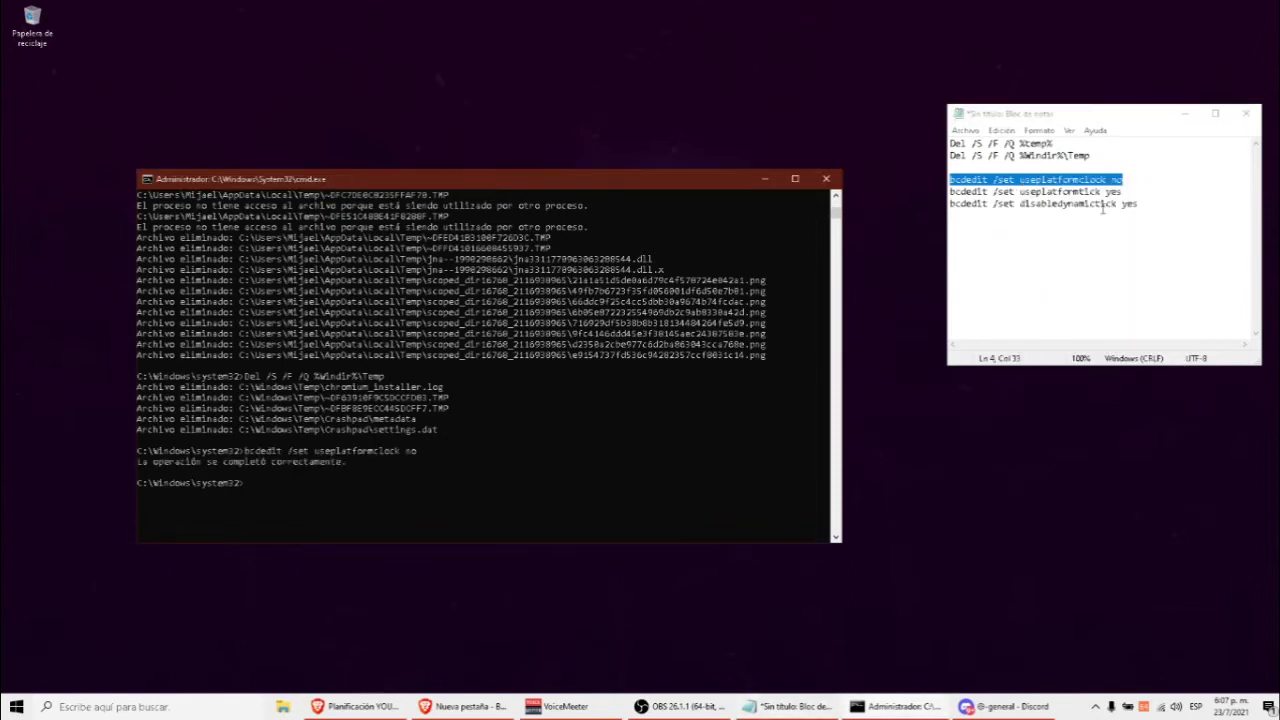
# Step: Copy the command "bcdedit /set useplatformtick yes" from the note and run it in the command prompt
pyautogui.click(1074, 191)
pyautogui.tripleClick(1074, 191)
pyautogui.rightClick(1060, 192)
pyautogui.click(1078, 234)
pyautogui.rightClick(306, 491)
pyautogui.press('Return')
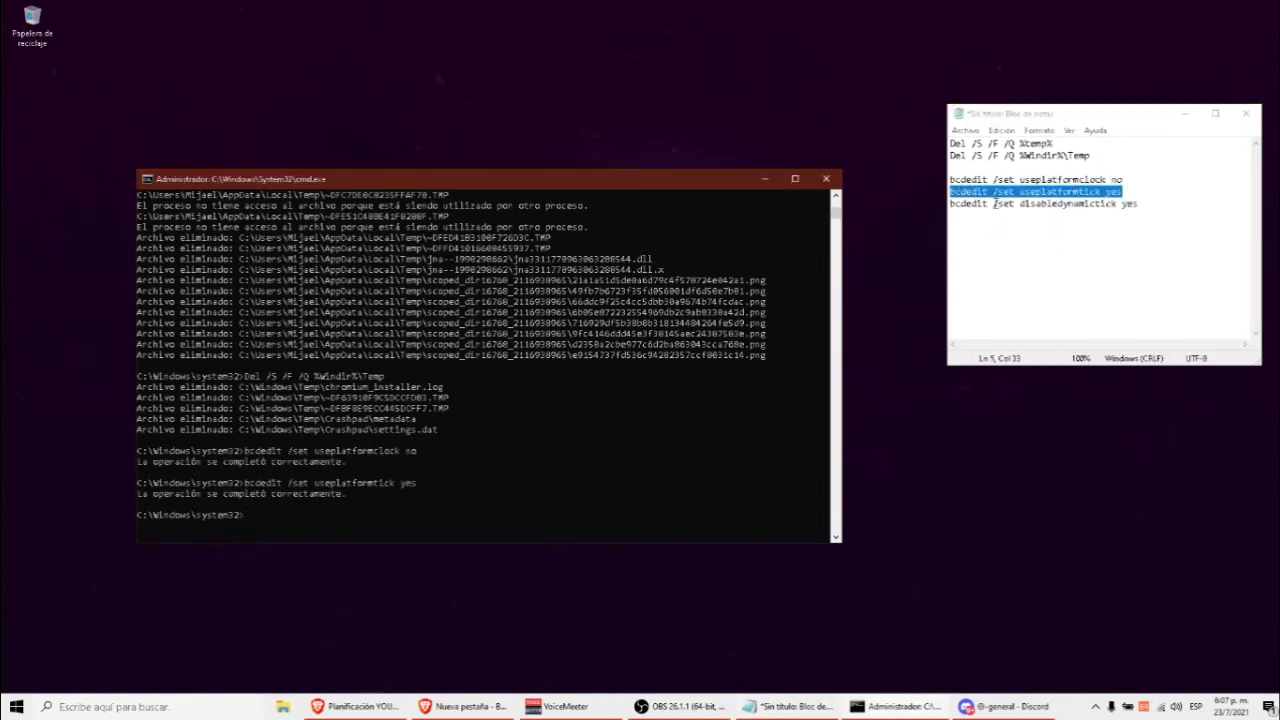
# Step: Copy the command "bcdedit /set disabledynamictick yes" from the note and run it in the command prompt
pyautogui.tripleClick(996, 203)
pyautogui.rightClick(1042, 209)
pyautogui.click(1075, 251)
pyautogui.rightClick(986, 203)
pyautogui.click(1010, 242)
pyautogui.rightClick(316, 531)
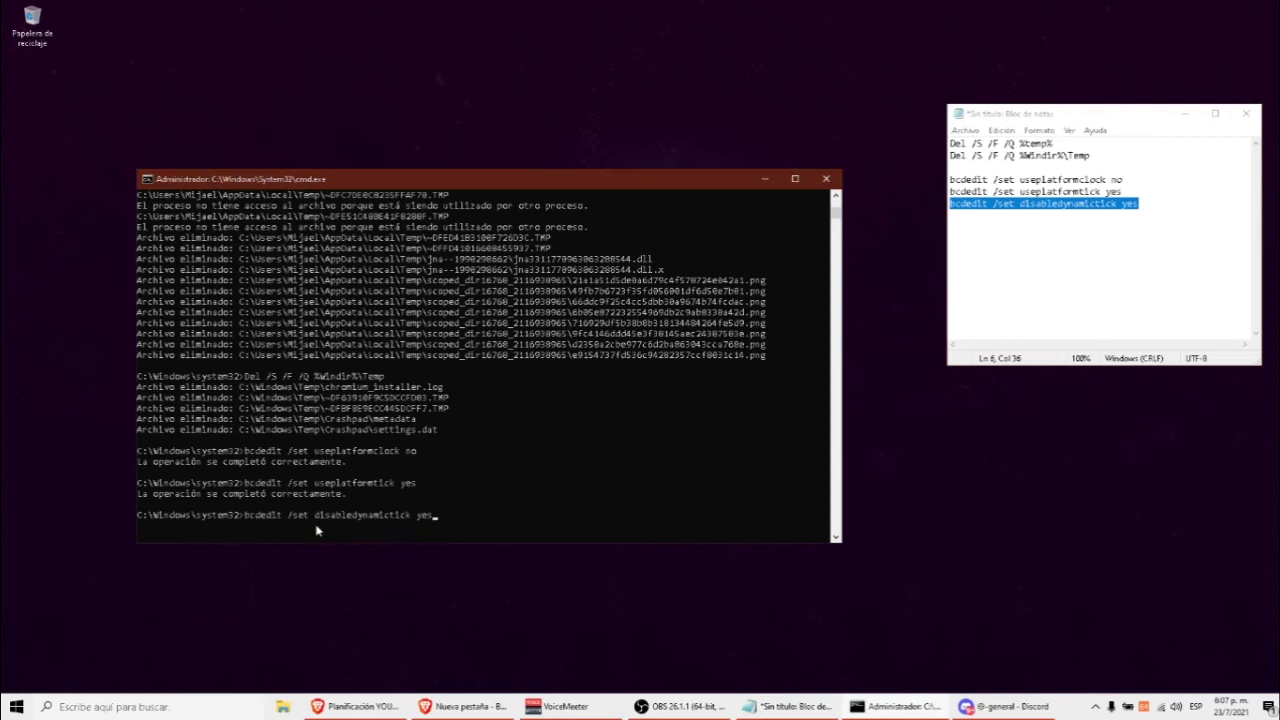
pyautogui.press('Return')
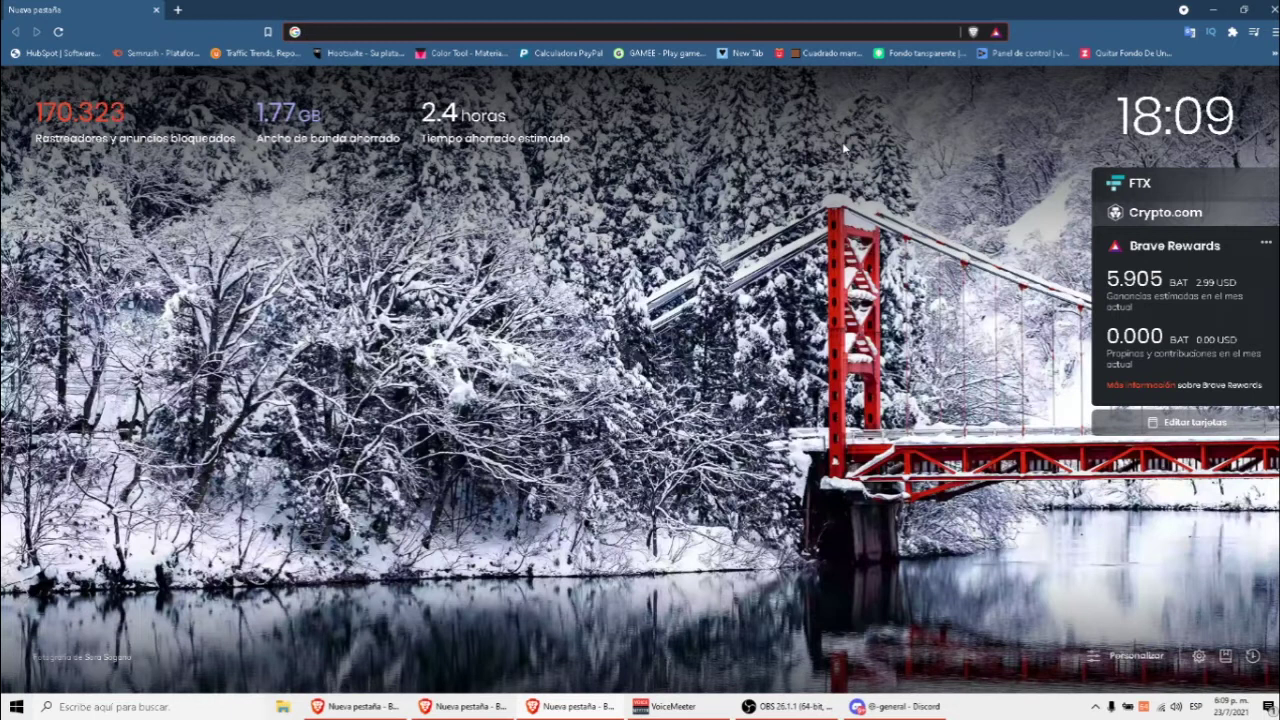
# Step: Search the web in Brave for "Game fire 6" and open the Game Booster page from Smart PC Utilities
pyautogui.write('Game fire 6')
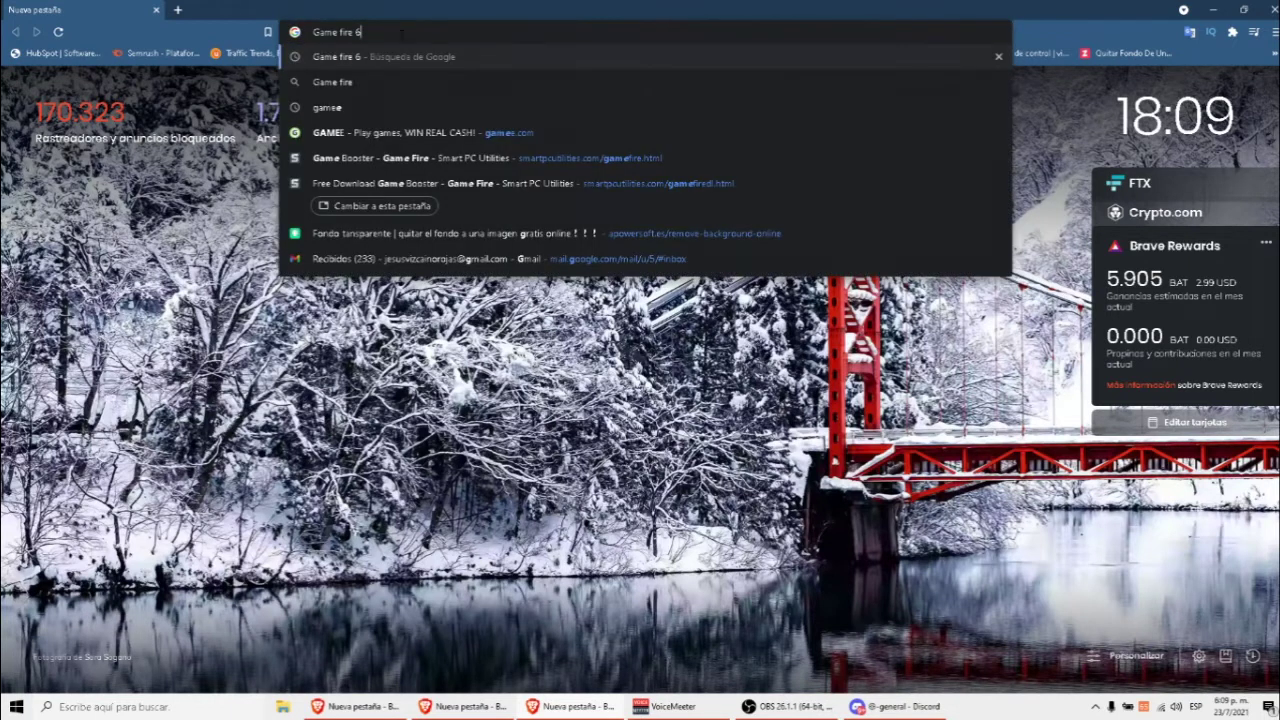
pyautogui.press('Return')
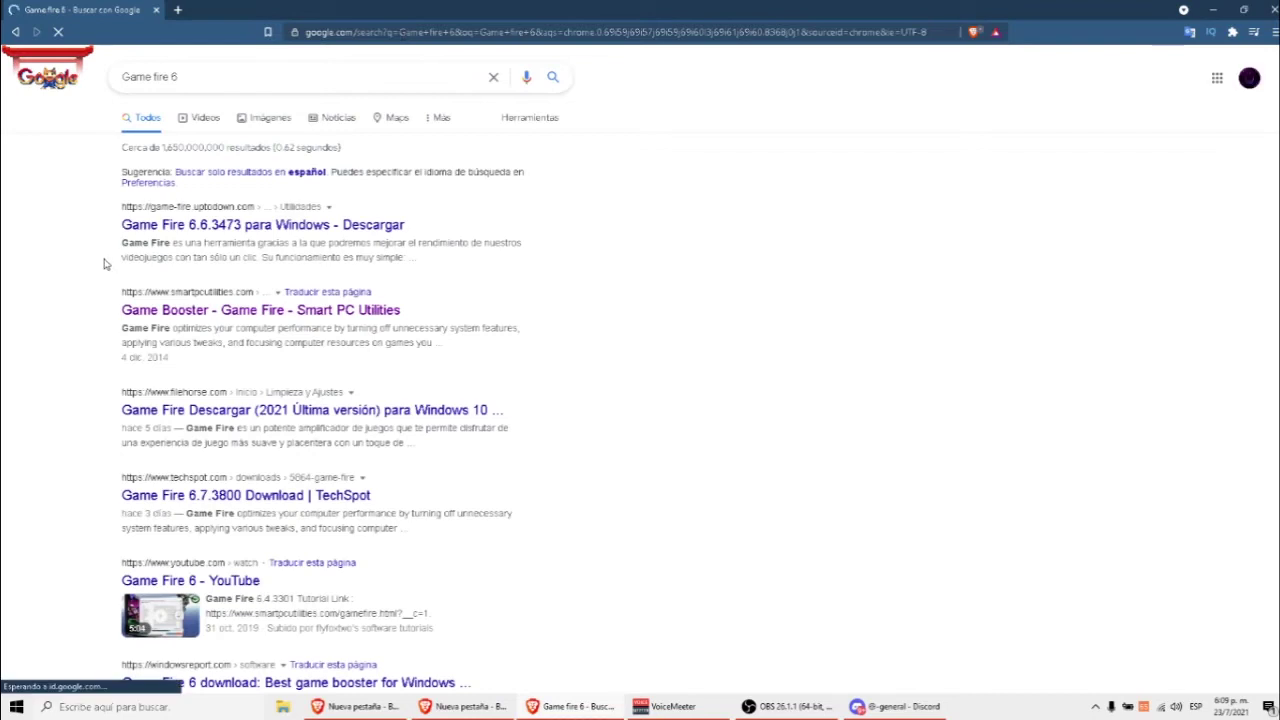
pyautogui.moveTo(106, 282); pyautogui.dragTo(97, 331)
pyautogui.click(99, 322)
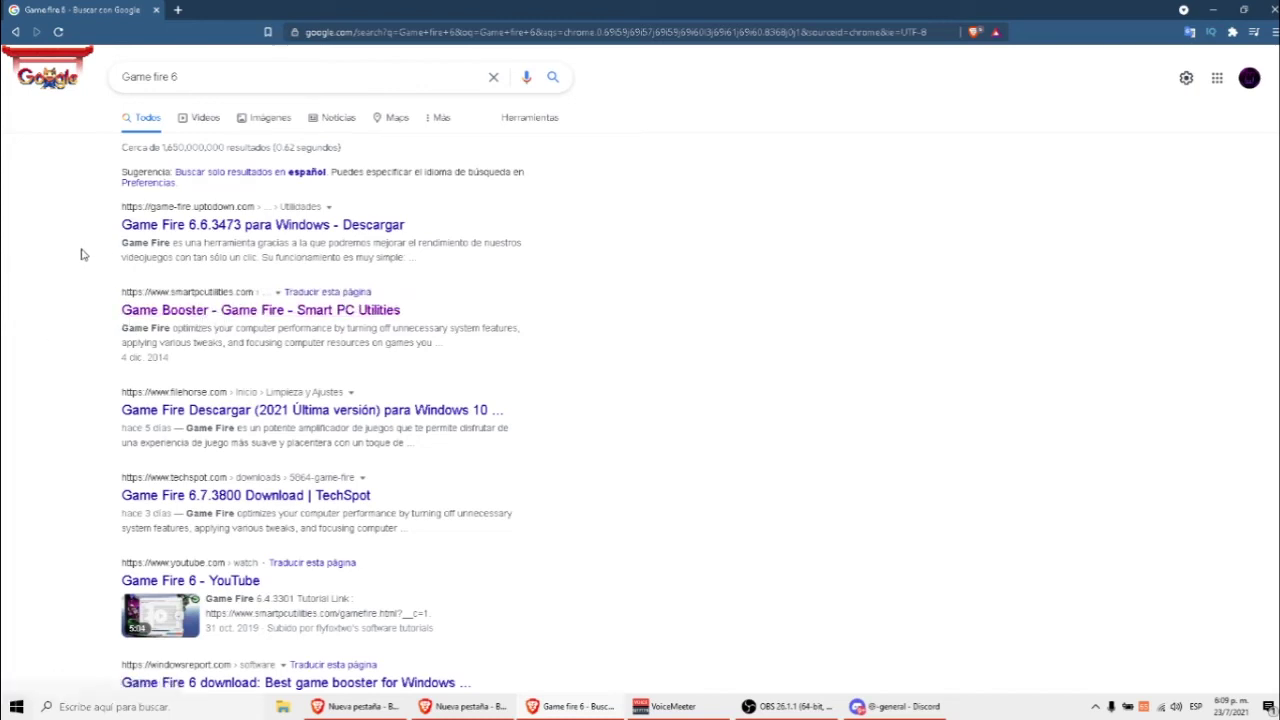
pyautogui.click(122, 314)
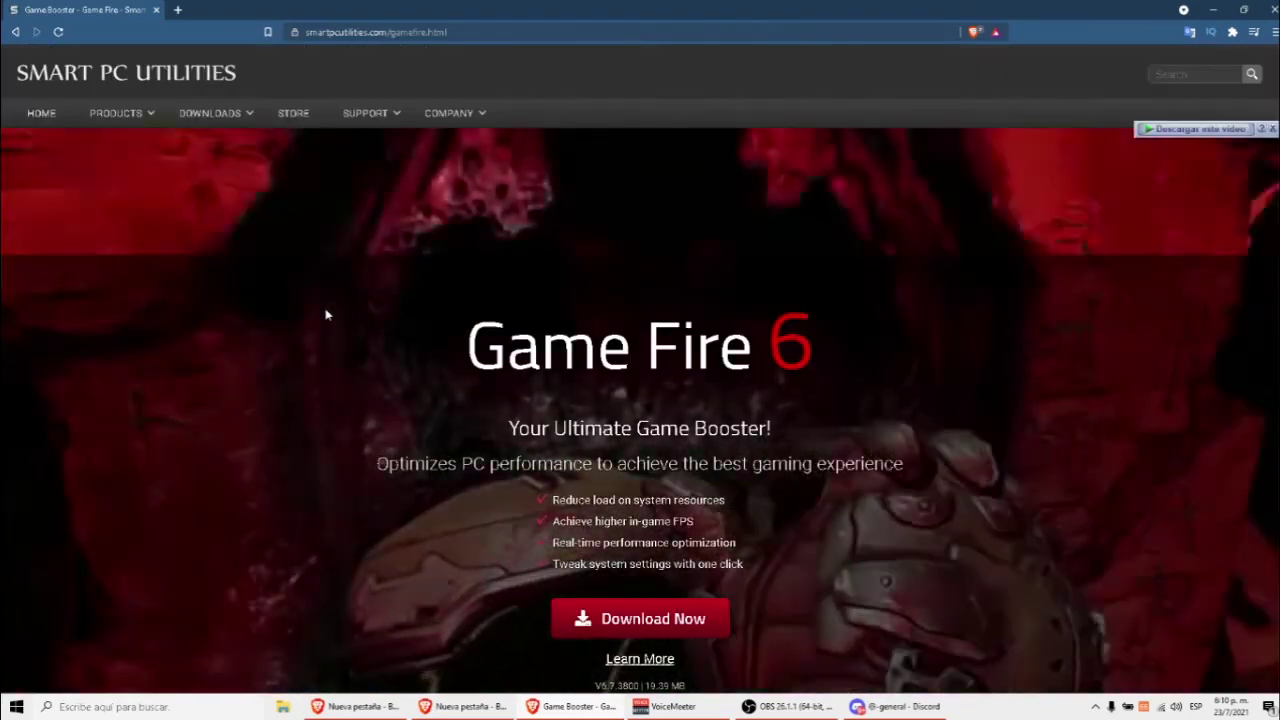
# Step: Choose the free edition of Game Fire on the product page and download its installer
pyautogui.scroll(-2, 617, 510)
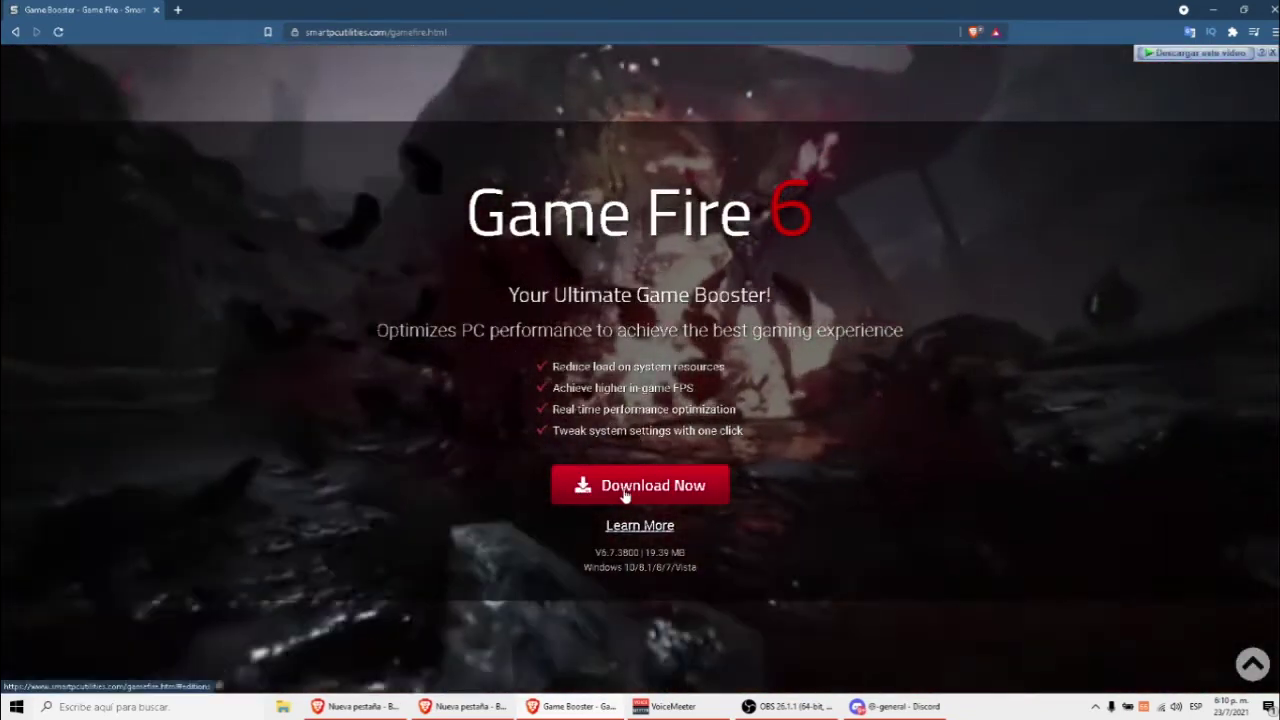
pyautogui.click(626, 494)
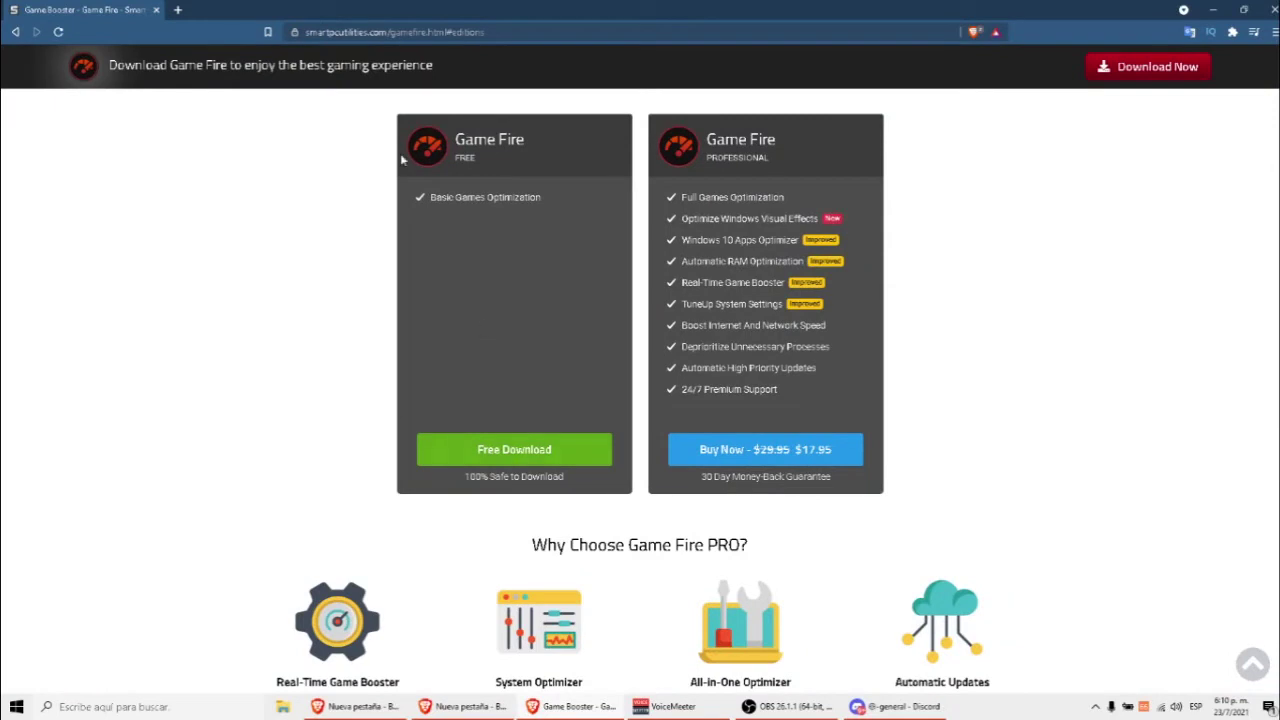
pyautogui.click(524, 458)
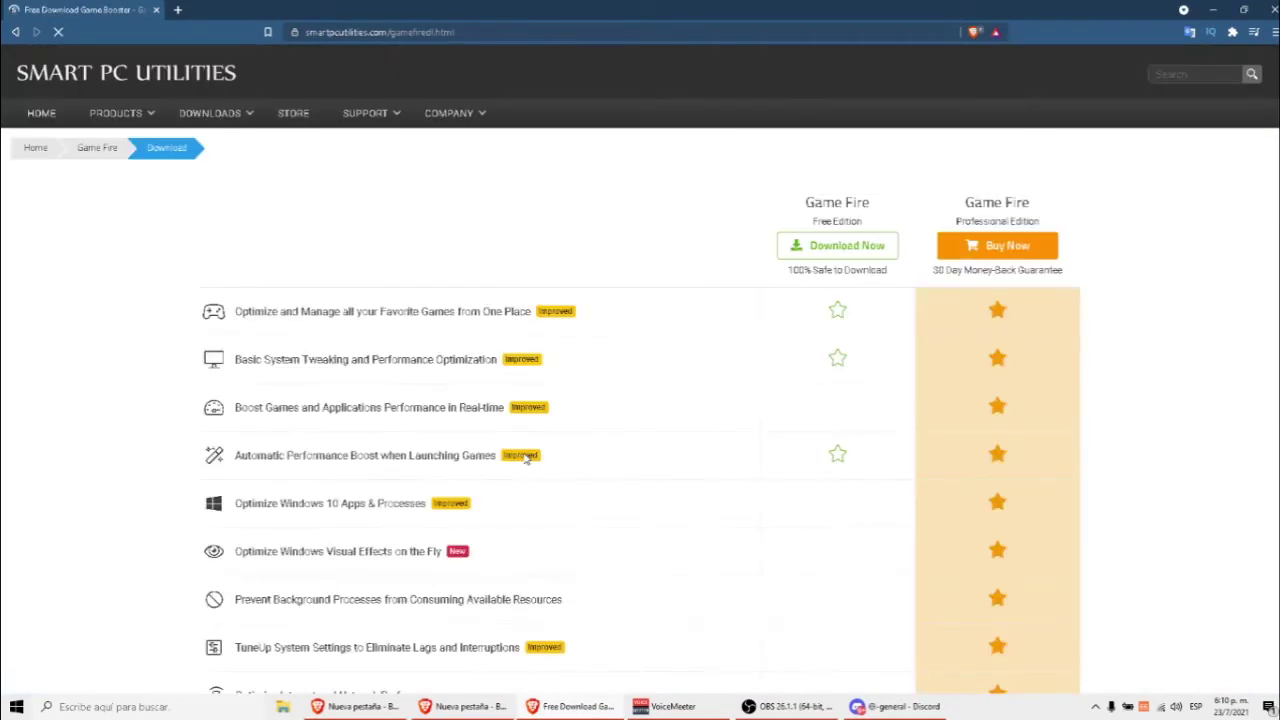
pyautogui.scroll(-5, 341, 407)
pyautogui.scroll(5, 341, 407)
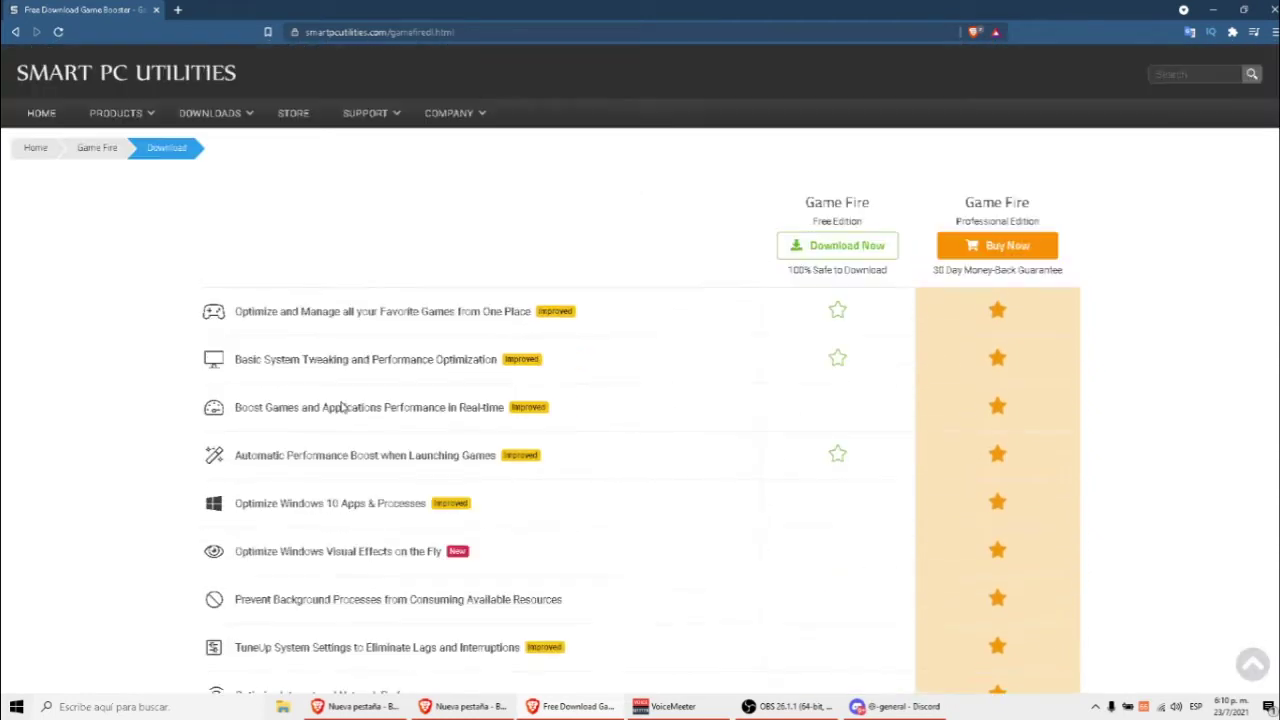
pyautogui.click(849, 261)
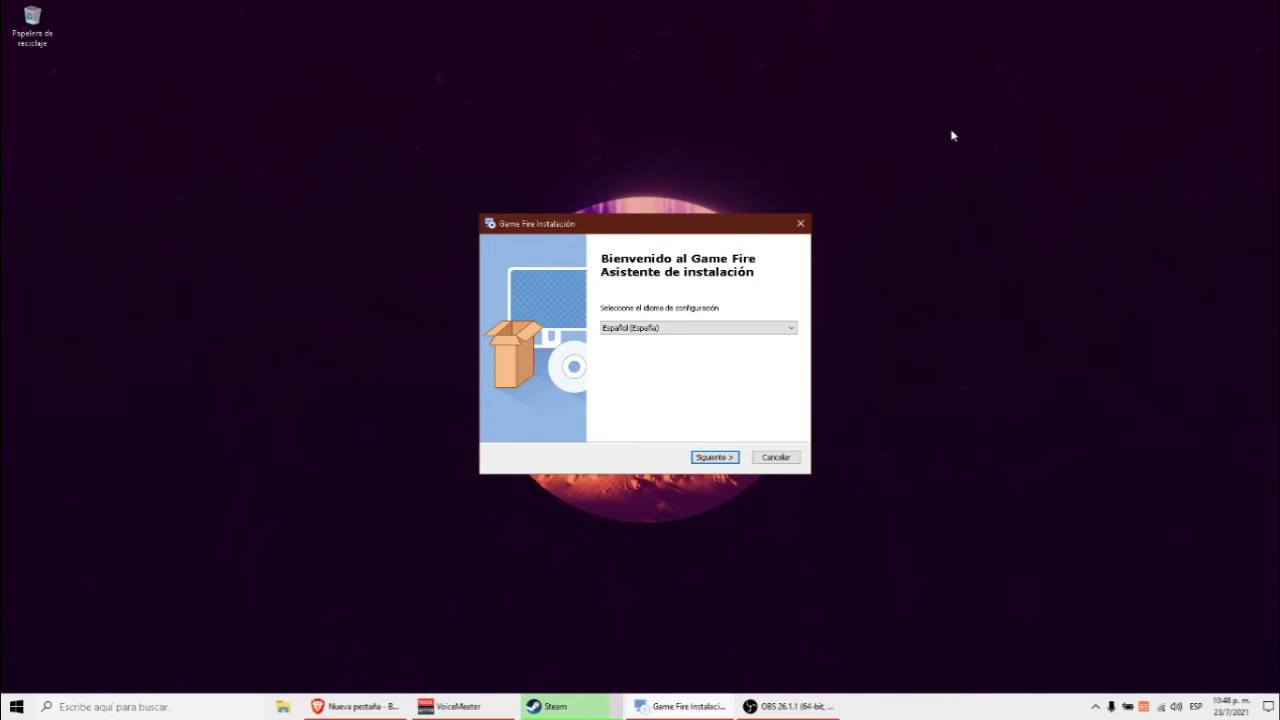
# Step: Choose Español (España) as the setup language in the Game Fire installer and continue
pyautogui.moveTo(613, 233); pyautogui.dragTo(635, 231)
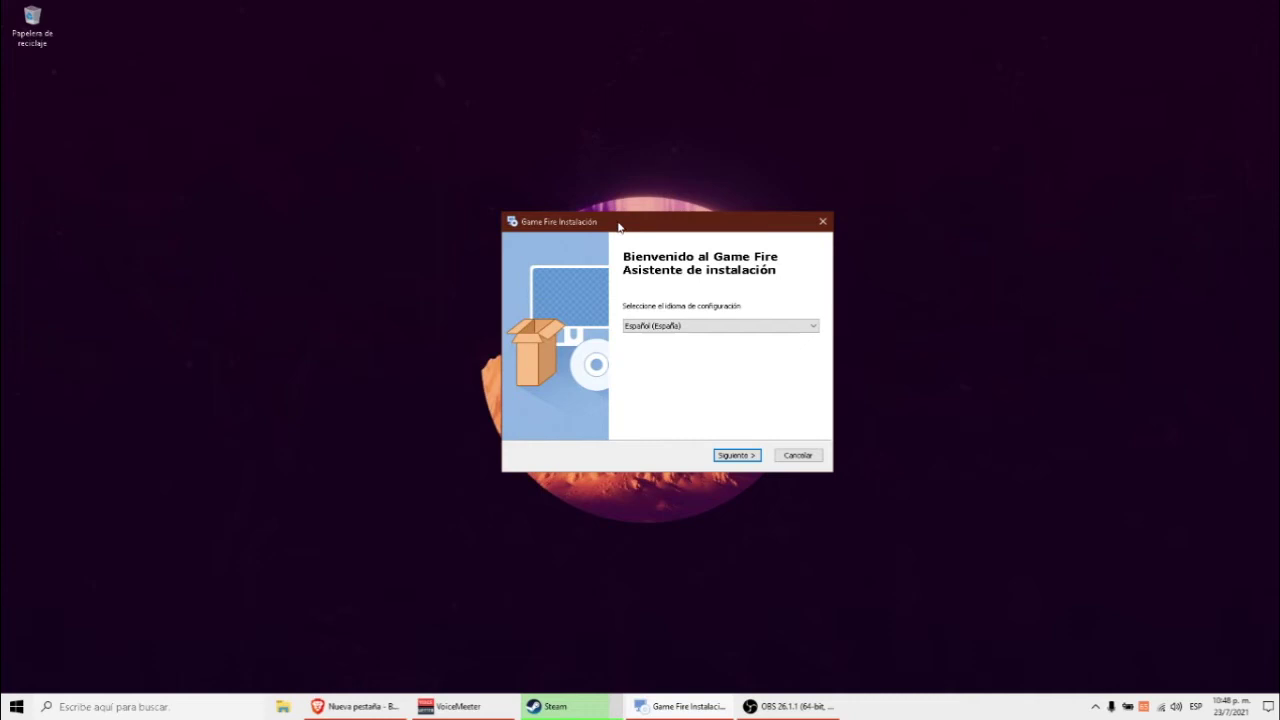
pyautogui.click(691, 328)
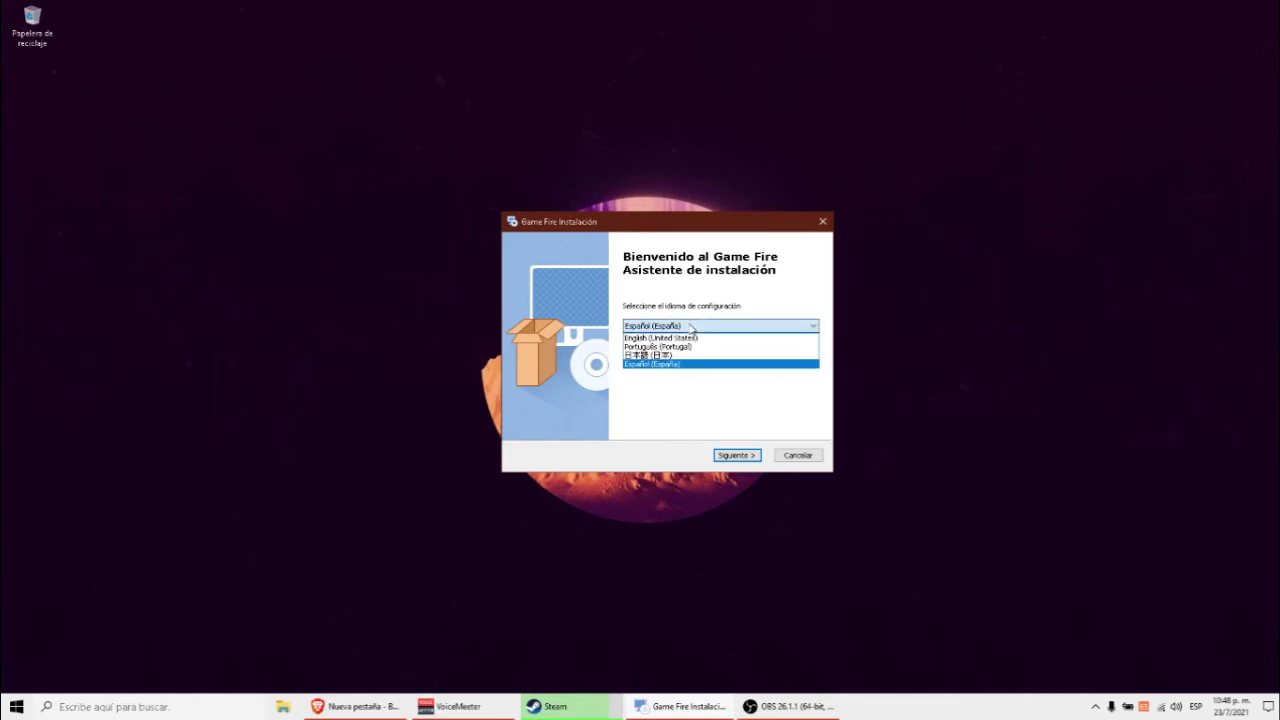
pyautogui.click(692, 364)
pyautogui.click(740, 456)
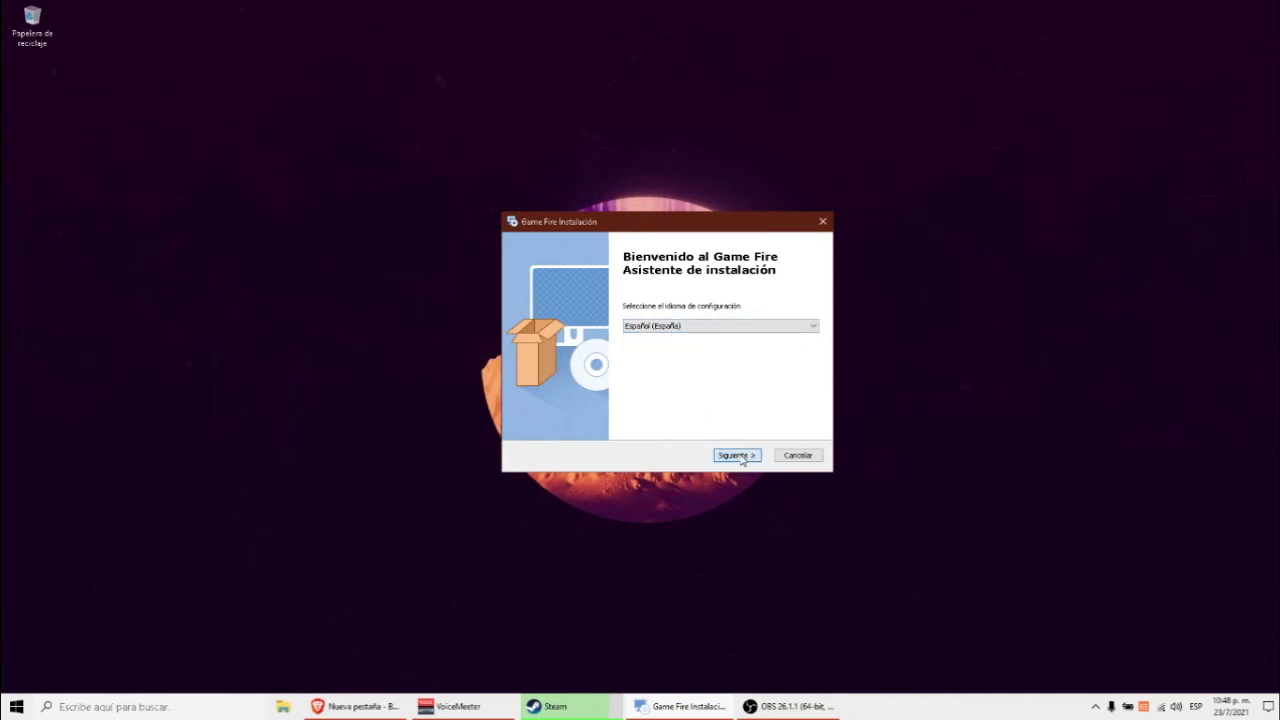
# Step: Accept the license agreement, install Game Fire with the default settings, and dismiss the web page that opens after installation
pyautogui.click(733, 456)
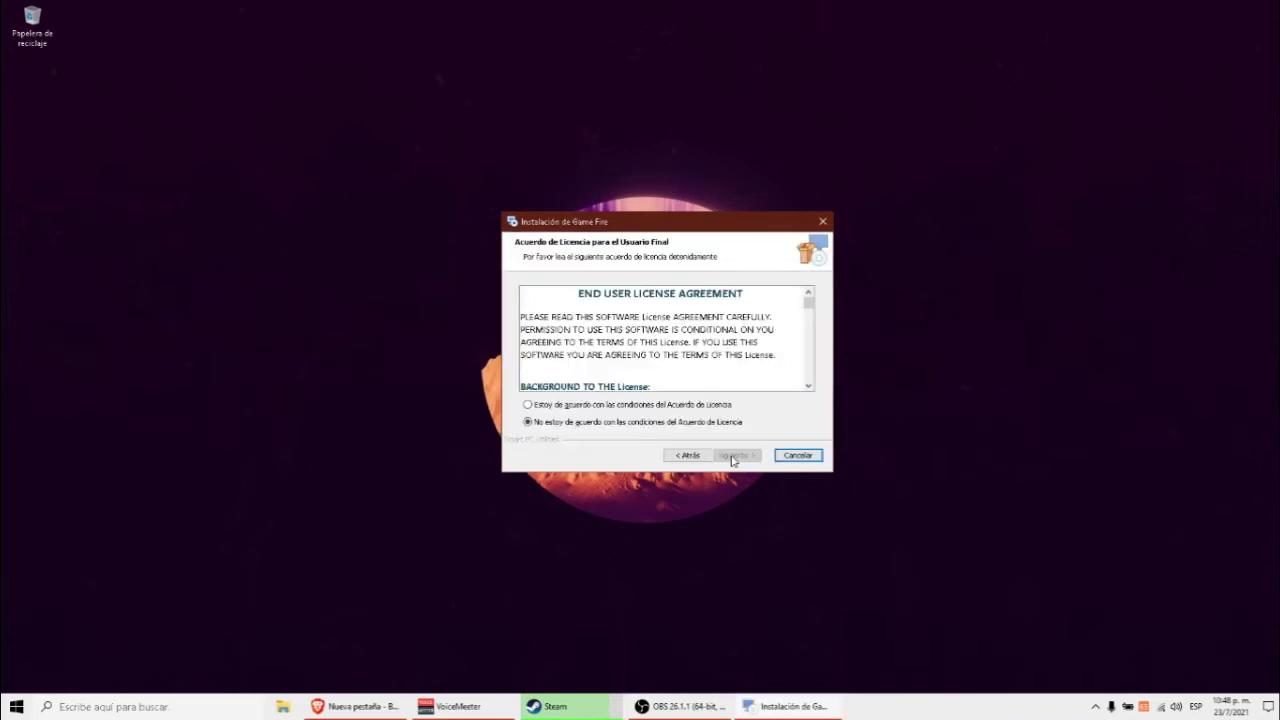
pyautogui.hotkey('alt', 'a')
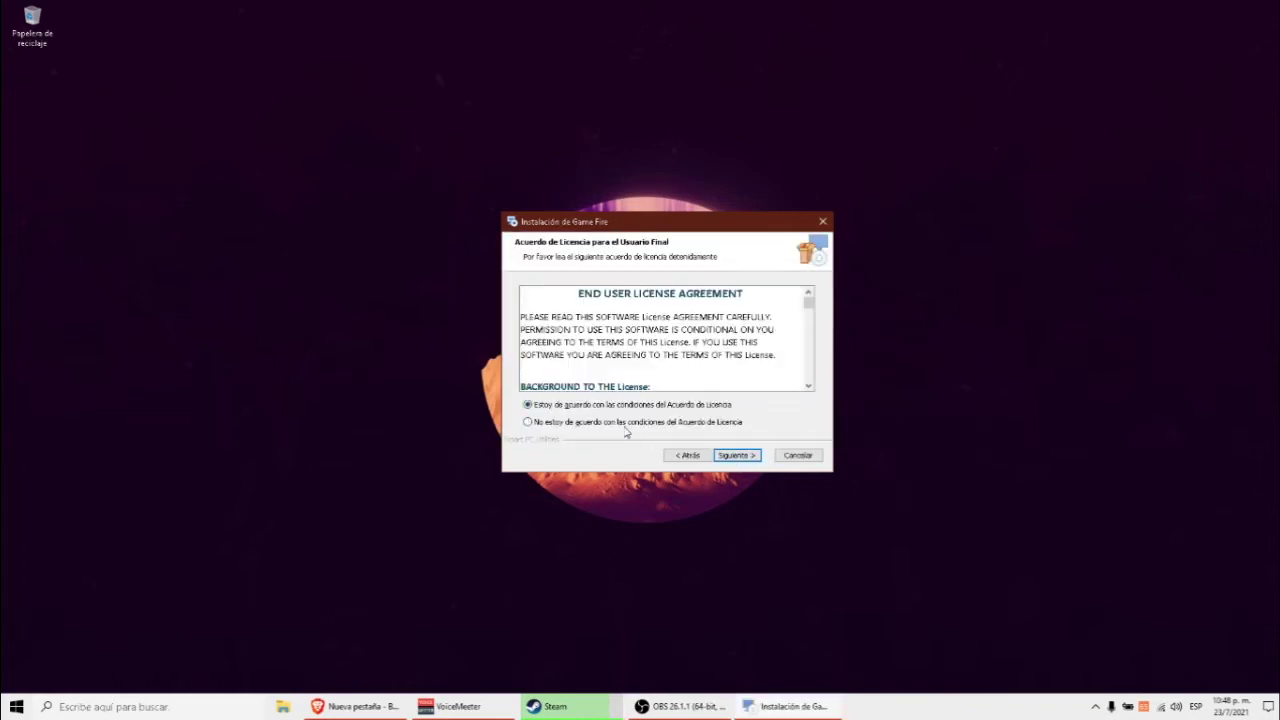
pyautogui.click(758, 458)
pyautogui.click(755, 460)
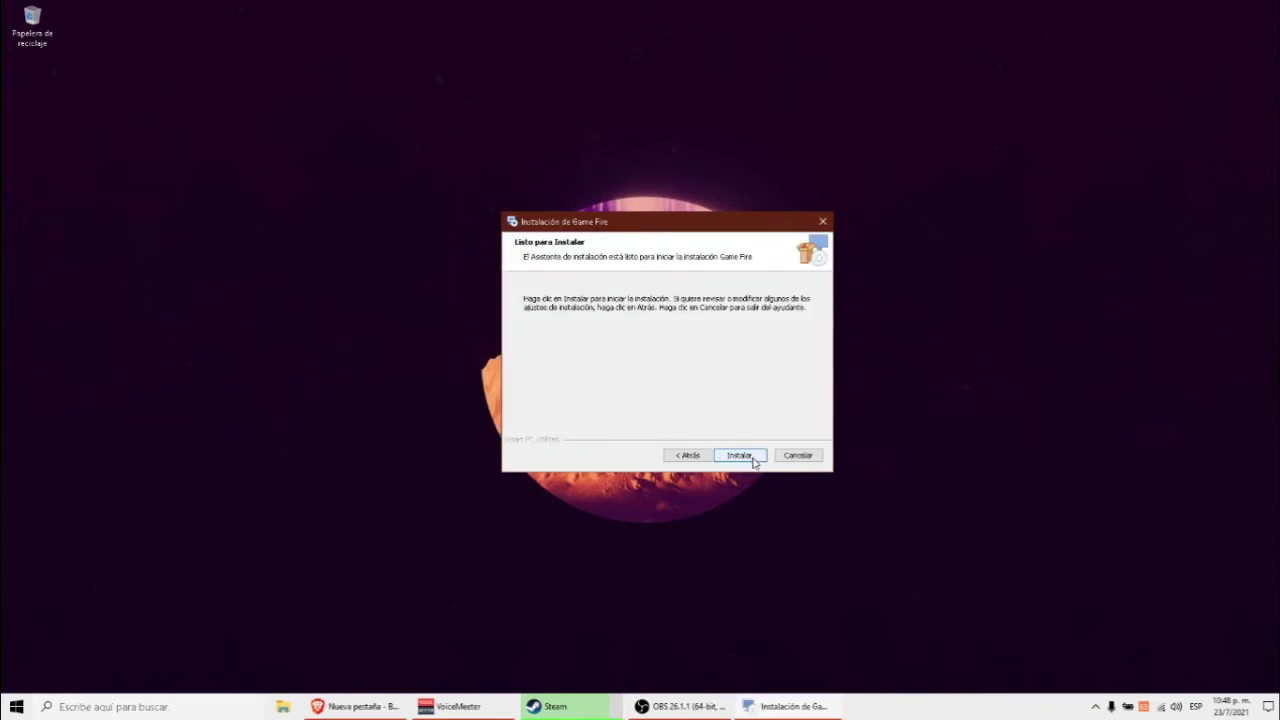
pyautogui.click(752, 457)
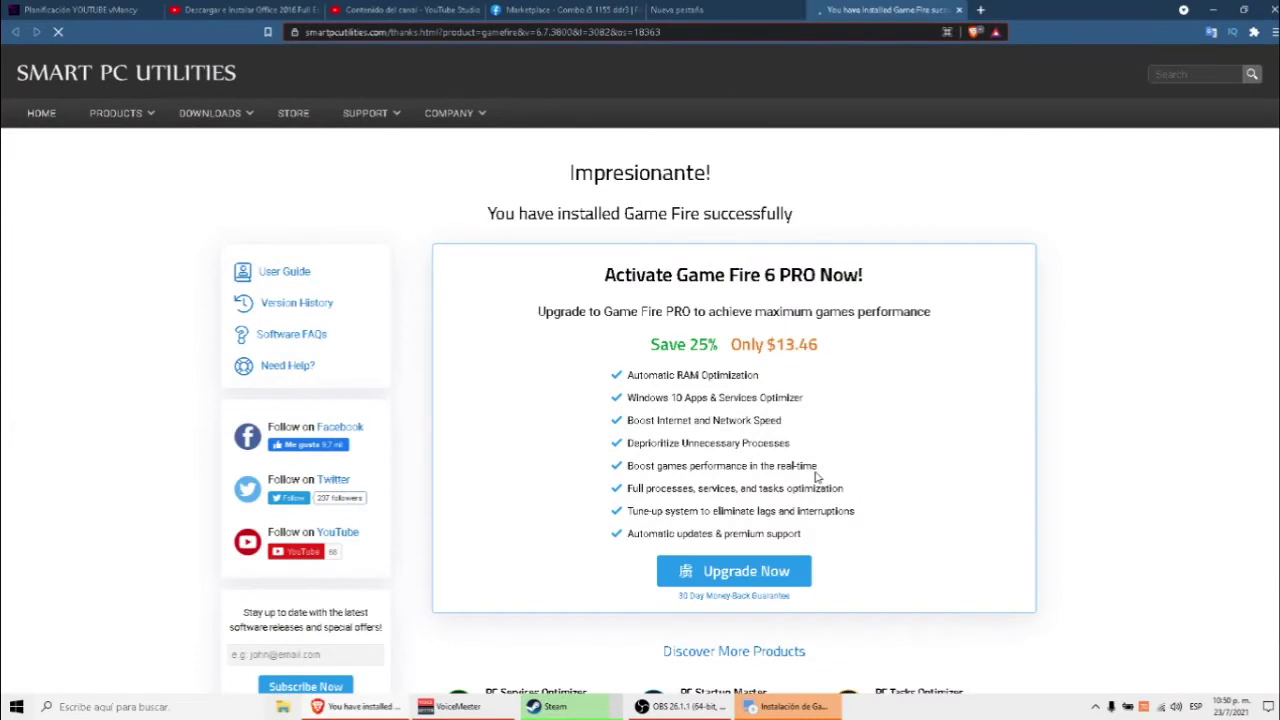
pyautogui.click(958, 9)
pyautogui.click(1212, 9)
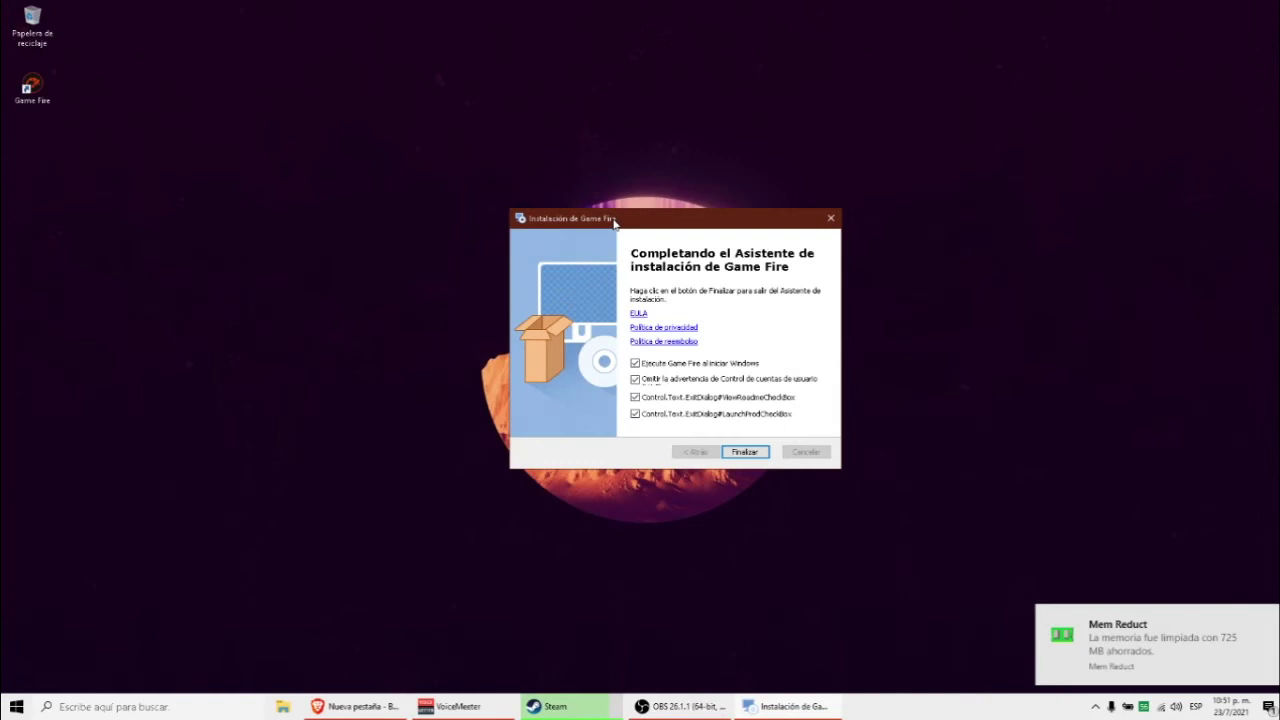
# Step: Adjust the completion checkboxes for Windows startup, account control warning and launch, finish the setup wizard, and close the release notes page
pyautogui.moveTo(606, 222)
pyautogui.mouseDown()
pyautogui.moveTo(551, 212)
pyautogui.moveTo(597, 225)
pyautogui.mouseUp()
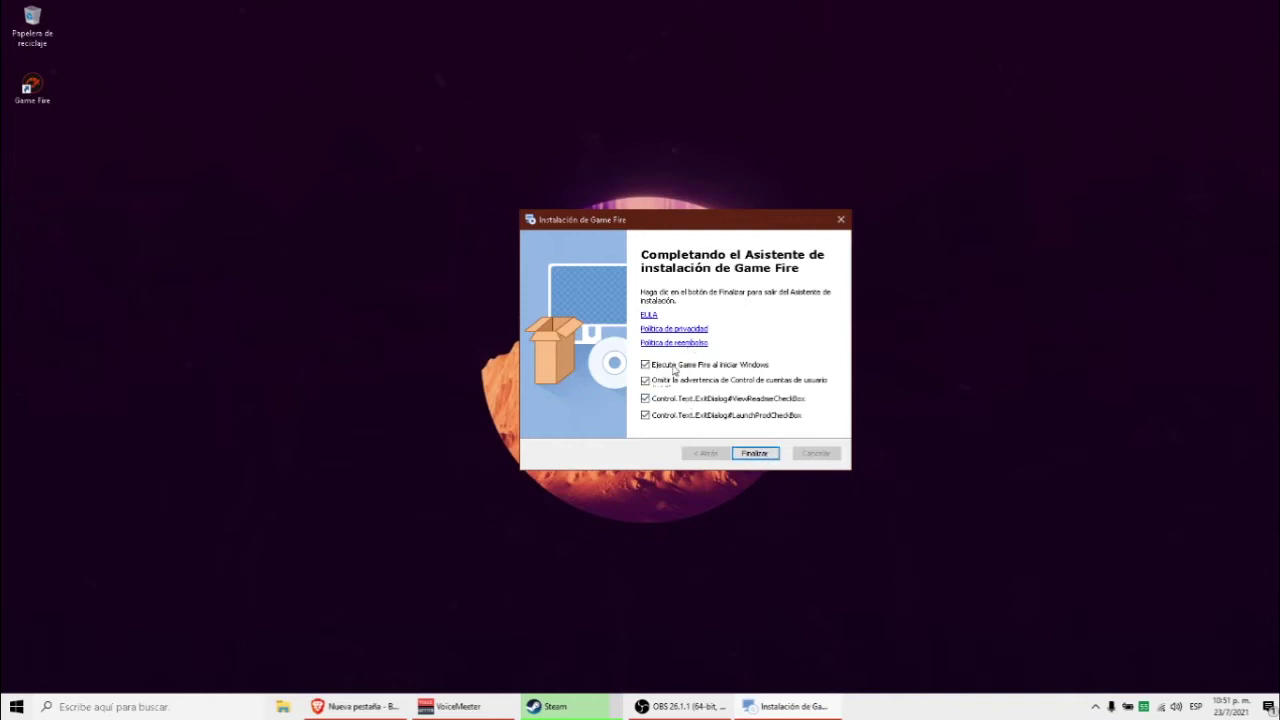
pyautogui.click(646, 366)
pyautogui.click(645, 414)
pyautogui.click(645, 380)
pyautogui.click(645, 365)
pyautogui.click(645, 414)
pyautogui.click(754, 453)
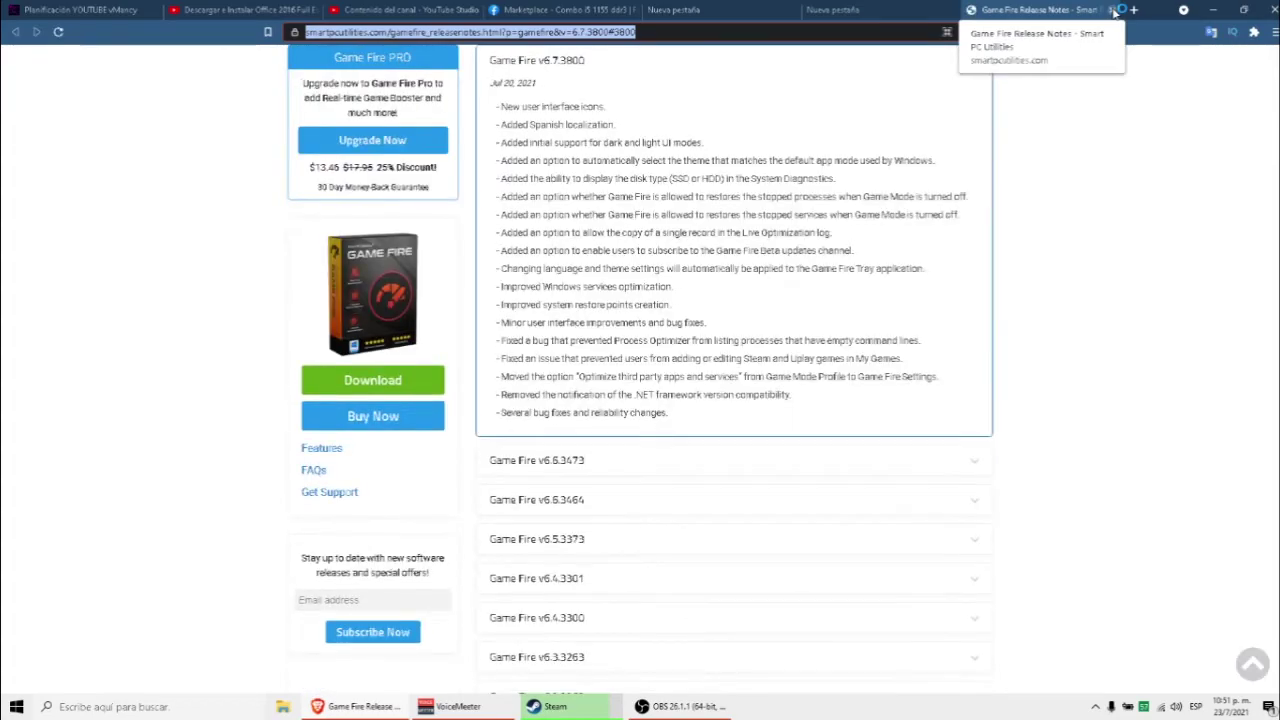
pyautogui.click(1121, 9)
pyautogui.click(1095, 707)
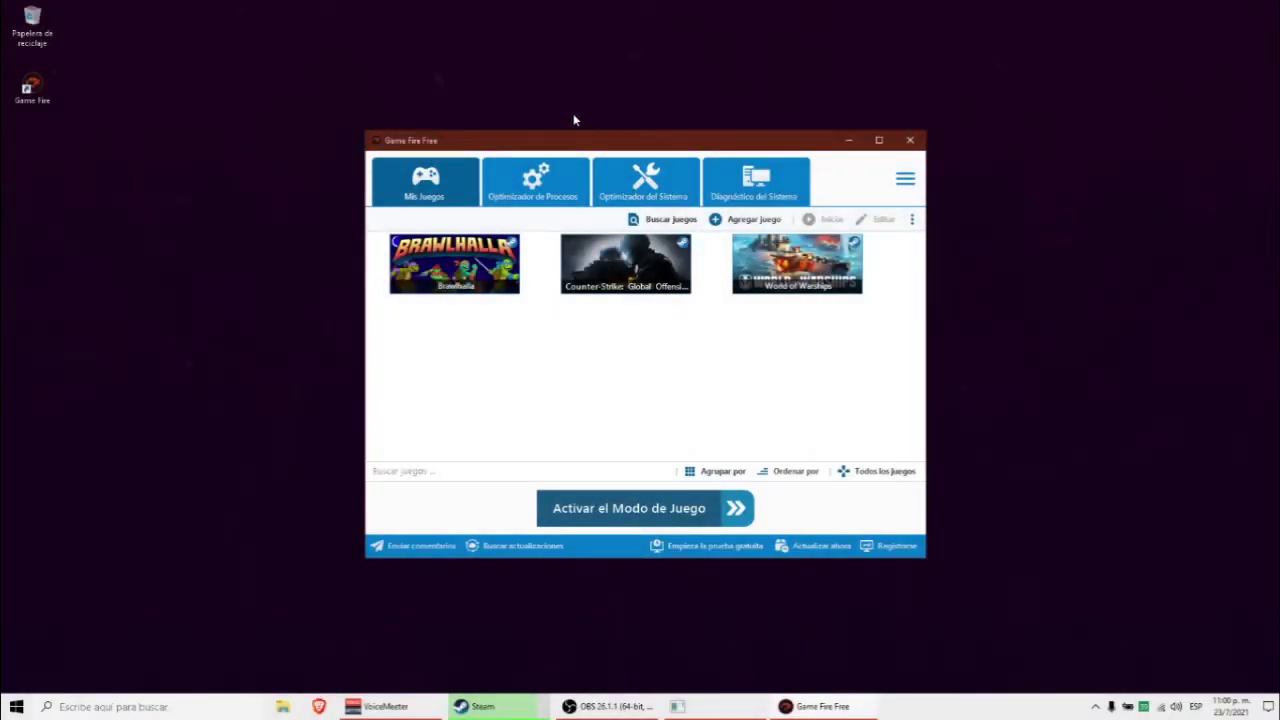
# Step: Add Battlefield - Bad Company 2 to the Game Fire games list, using its launcher file from the Electronic Arts folder
pyautogui.moveTo(474, 146)
pyautogui.mouseDown()
pyautogui.moveTo(573, 151)
pyautogui.moveTo(457, 154)
pyautogui.moveTo(480, 148)
pyautogui.mouseUp()
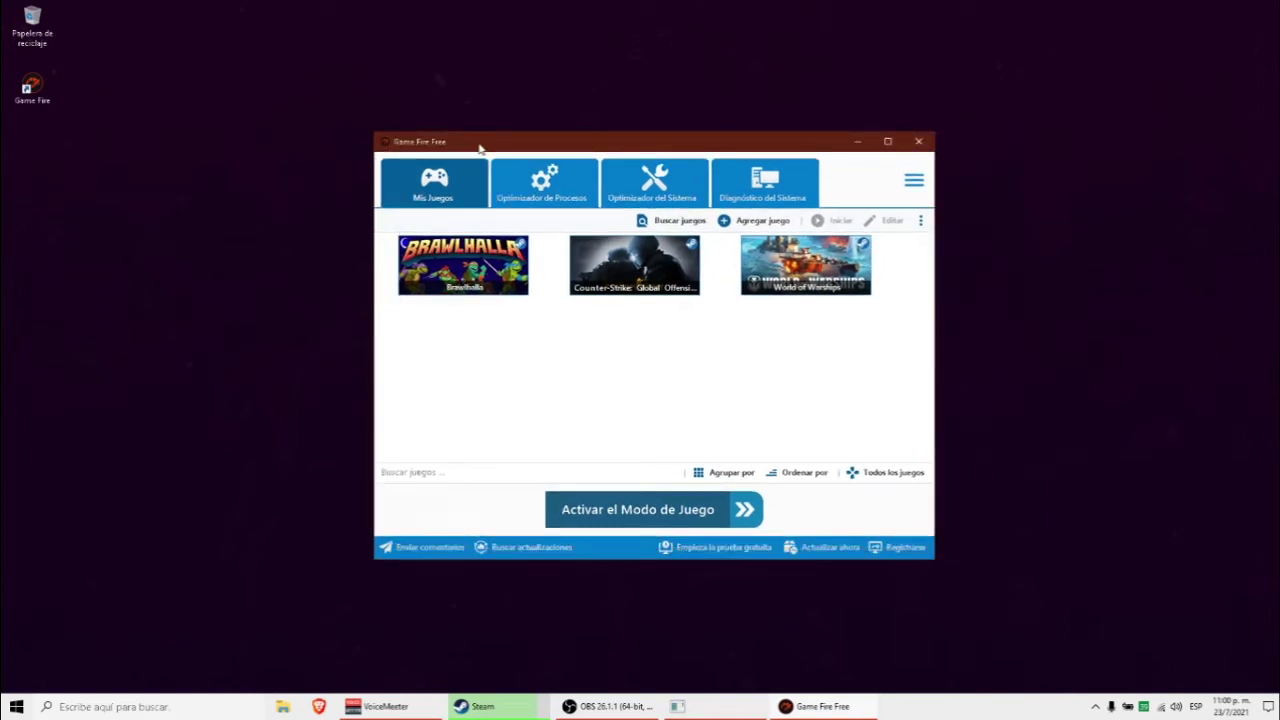
pyautogui.moveTo(480, 148)
pyautogui.mouseDown()
pyautogui.moveTo(492, 142)
pyautogui.moveTo(467, 140)
pyautogui.mouseUp()
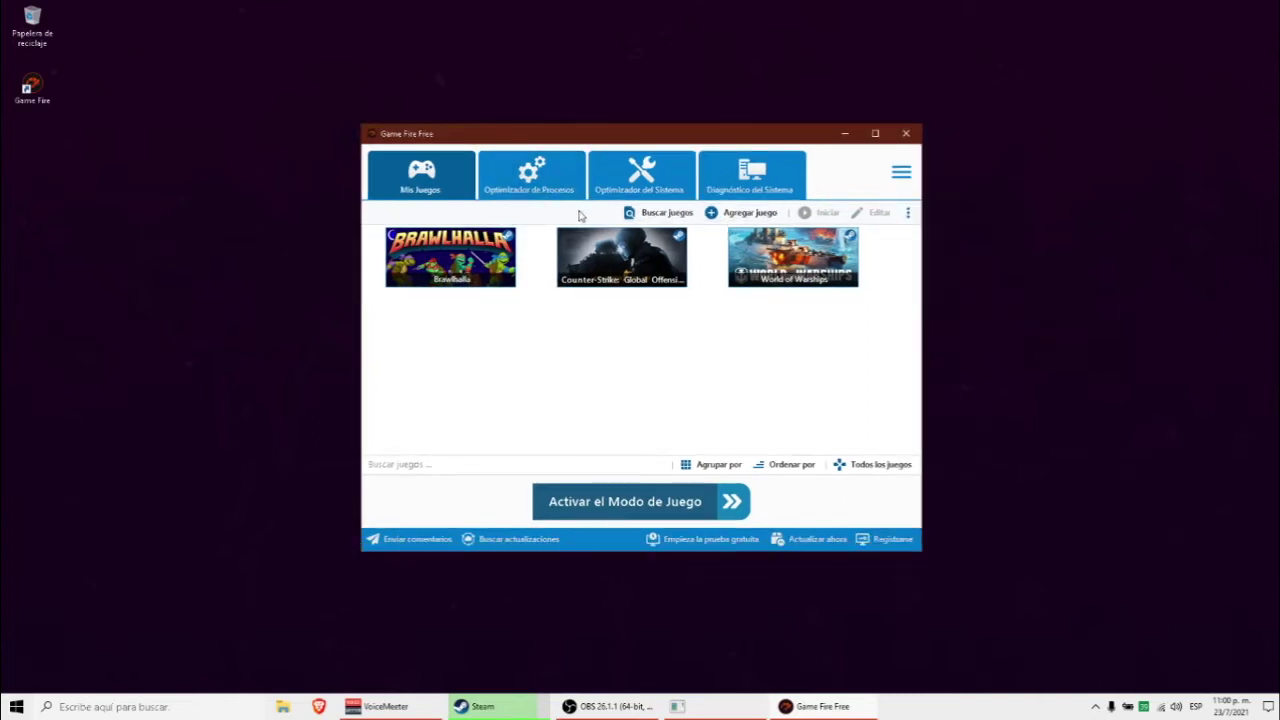
pyautogui.click(750, 220)
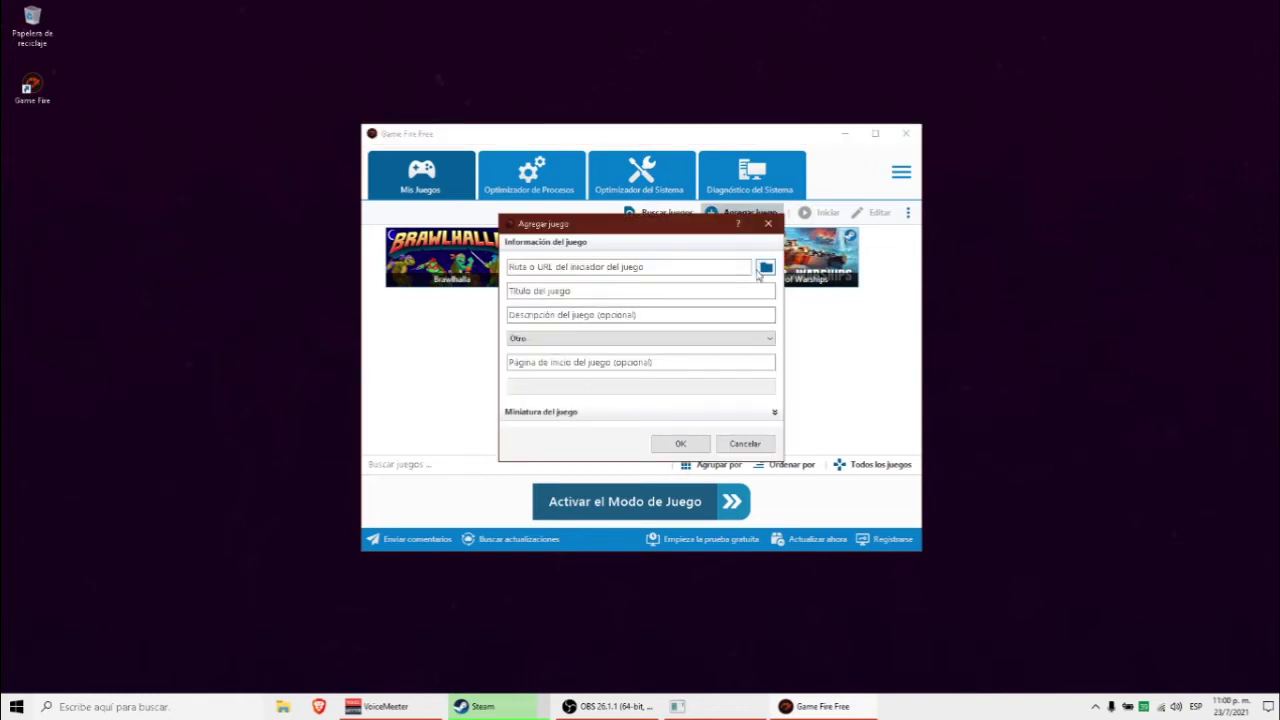
pyautogui.click(766, 268)
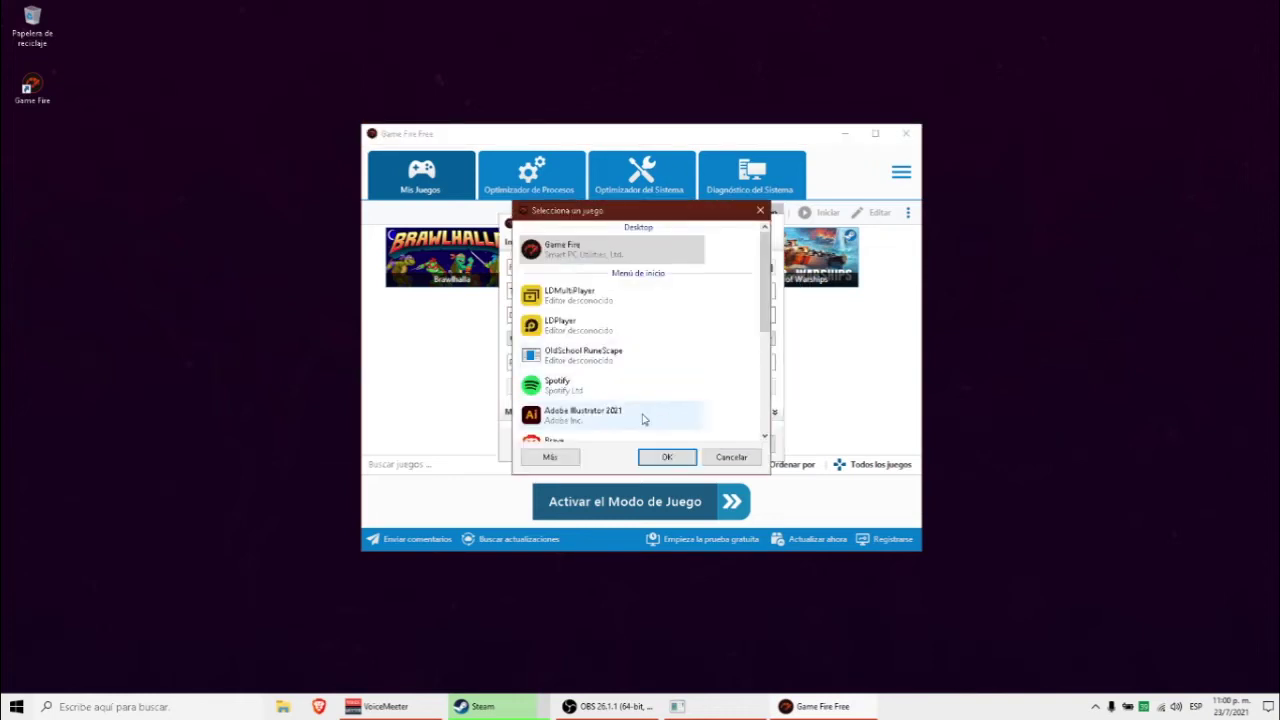
pyautogui.scroll(-1, 591, 356)
pyautogui.scroll(-2, 591, 356)
pyautogui.scroll(5, 591, 356)
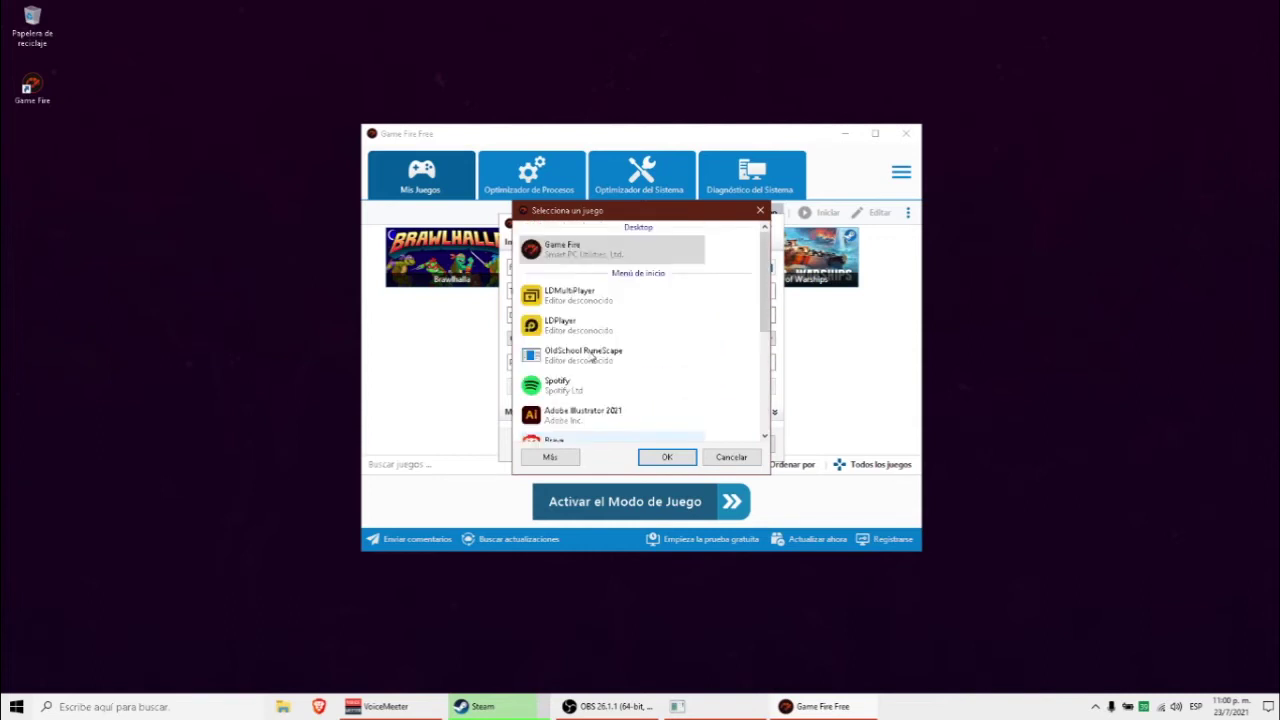
pyautogui.click(549, 458)
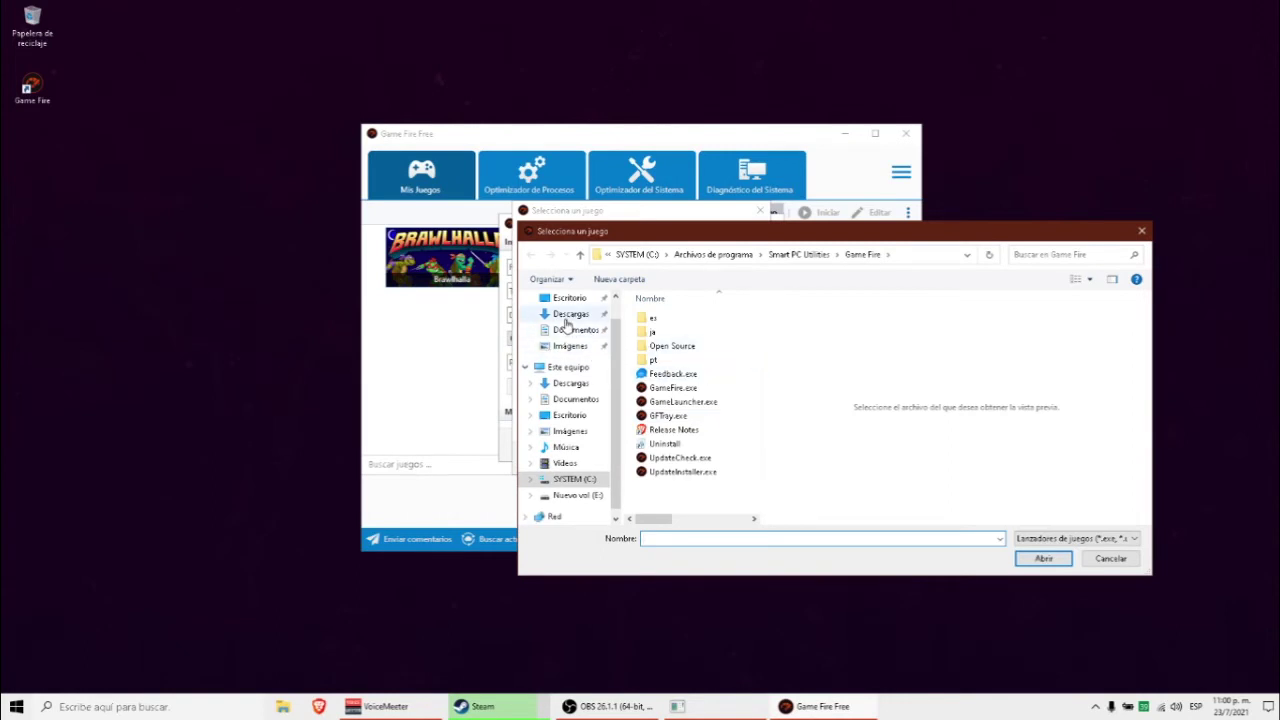
pyautogui.click(1043, 558)
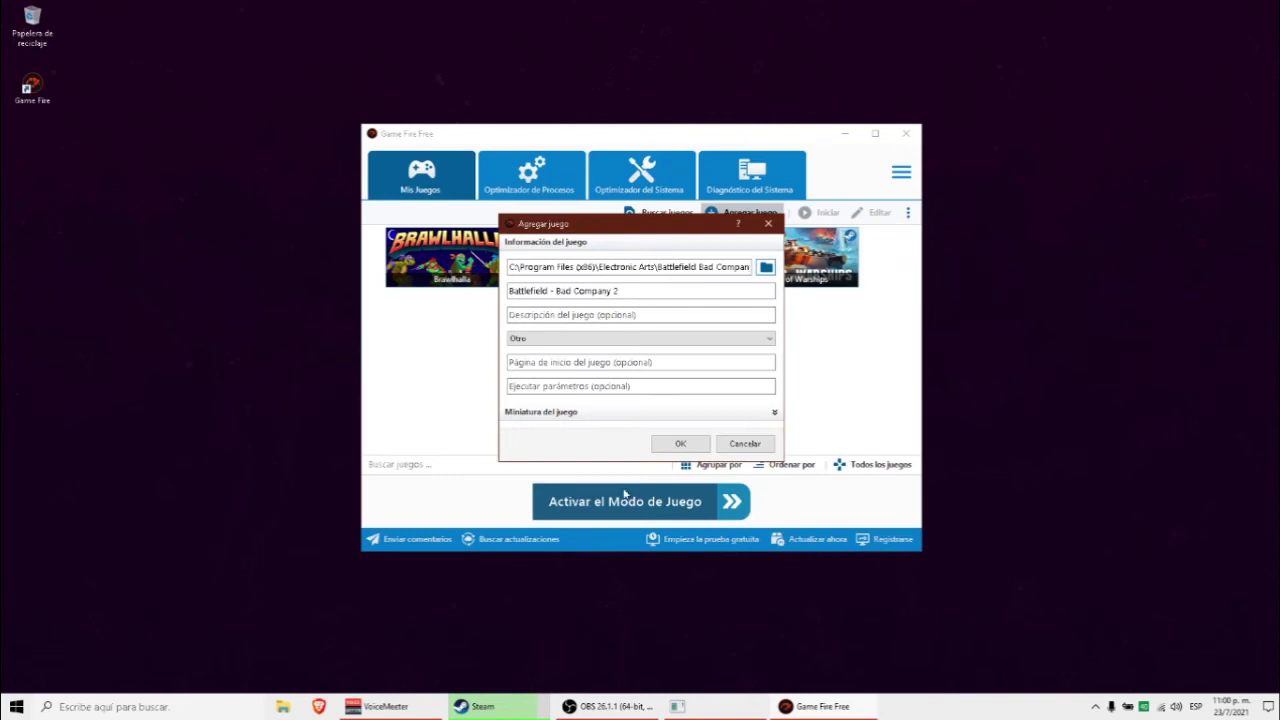
pyautogui.click(679, 444)
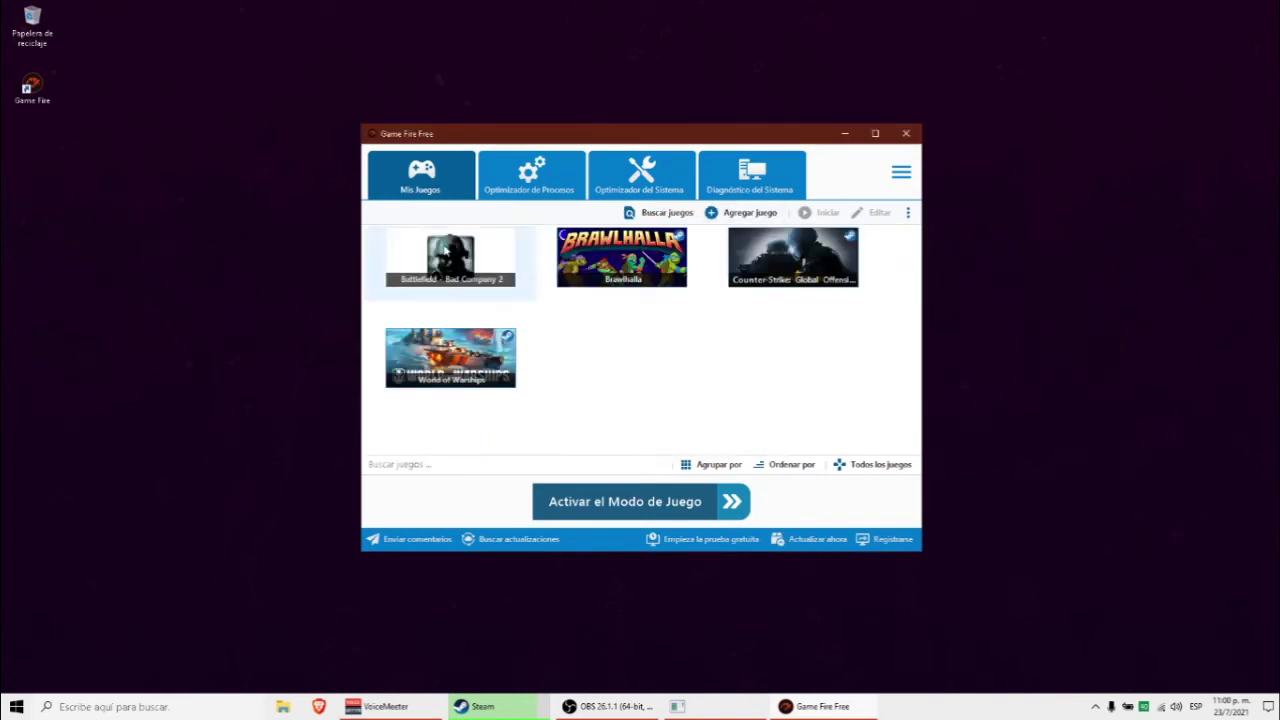
# Step: Select Battlefield - Bad Company 2, open the game mode setup, and mark all the Discord processes for optimization
pyautogui.click(494, 296)
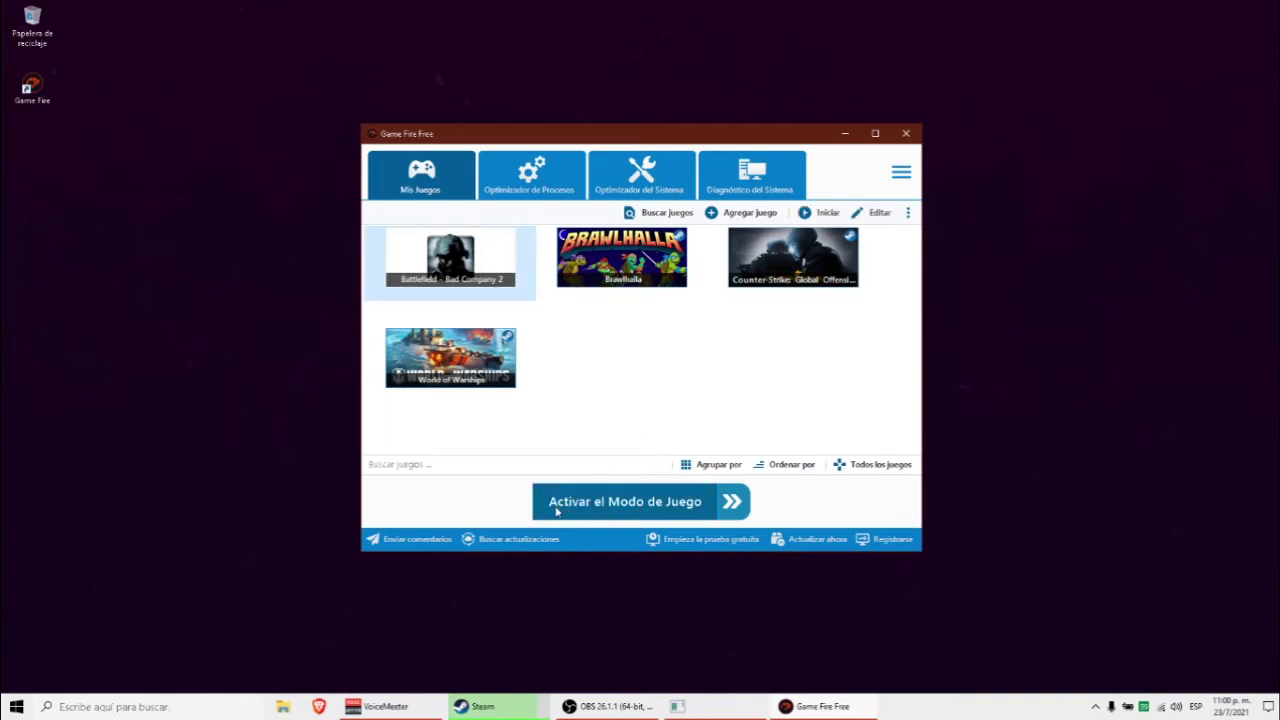
pyautogui.click(630, 506)
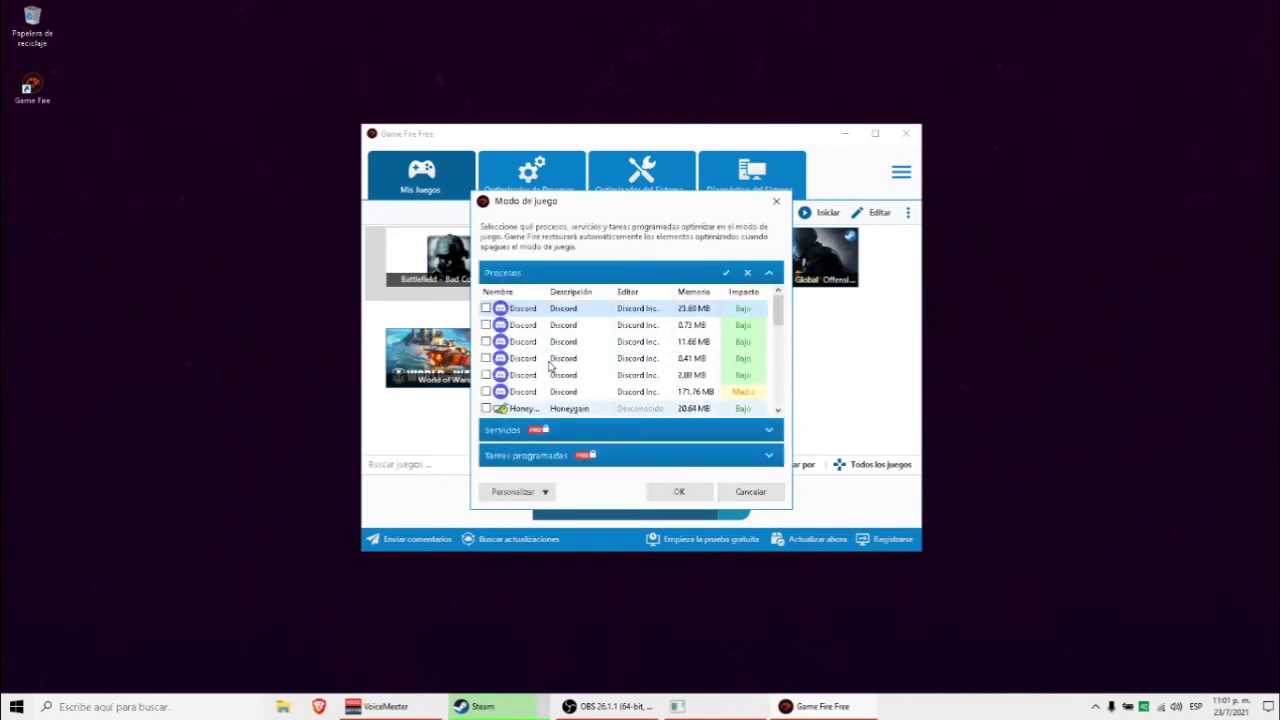
pyautogui.moveTo(515, 204); pyautogui.dragTo(521, 195)
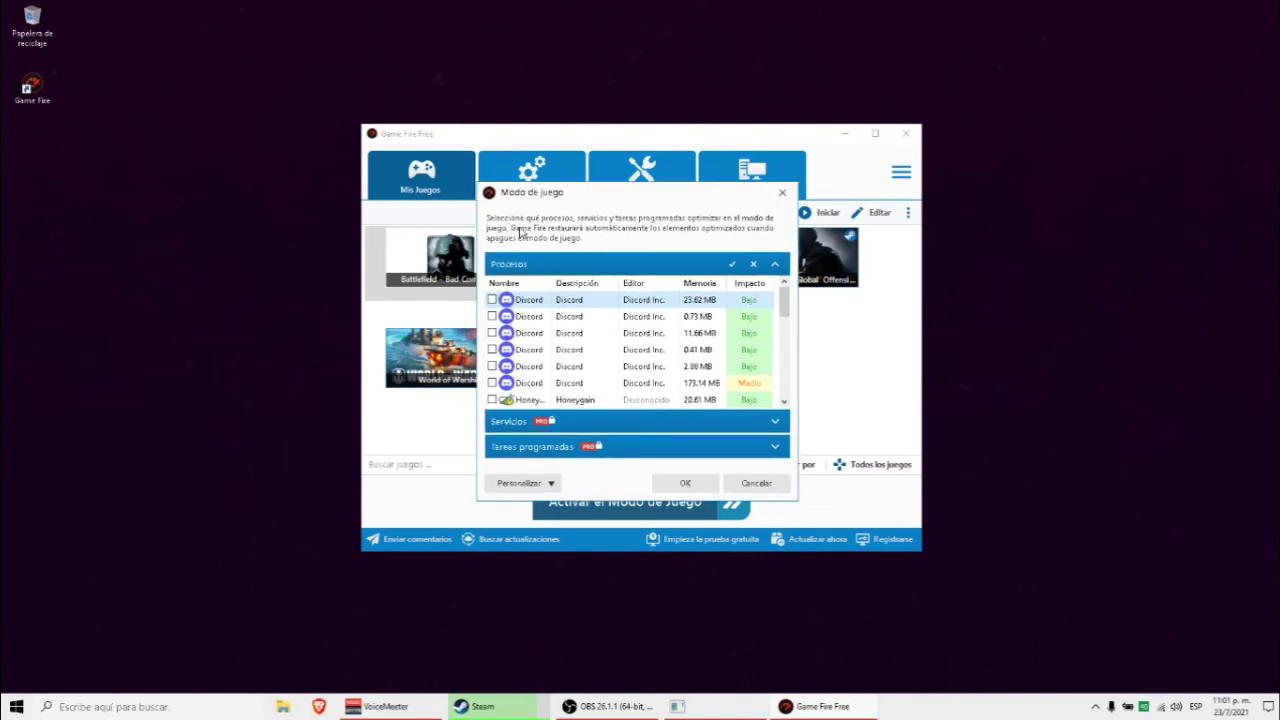
pyautogui.moveTo(530, 193); pyautogui.dragTo(560, 187)
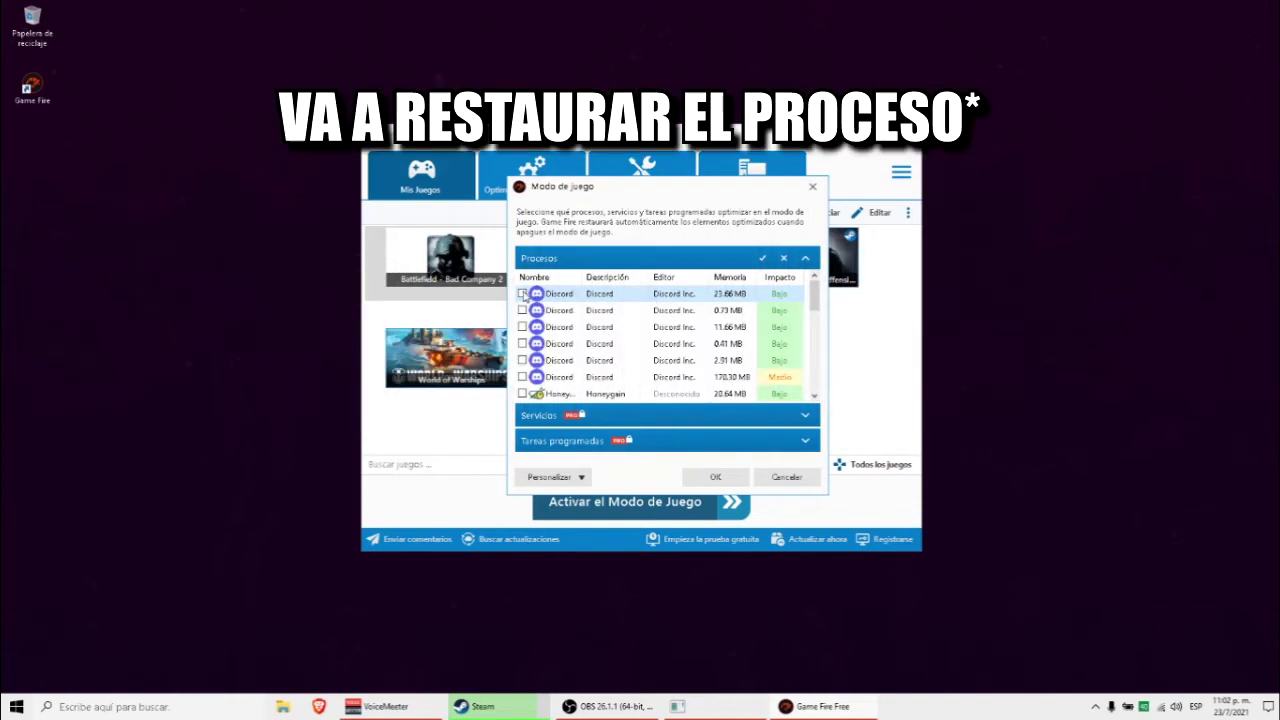
pyautogui.click(522, 294)
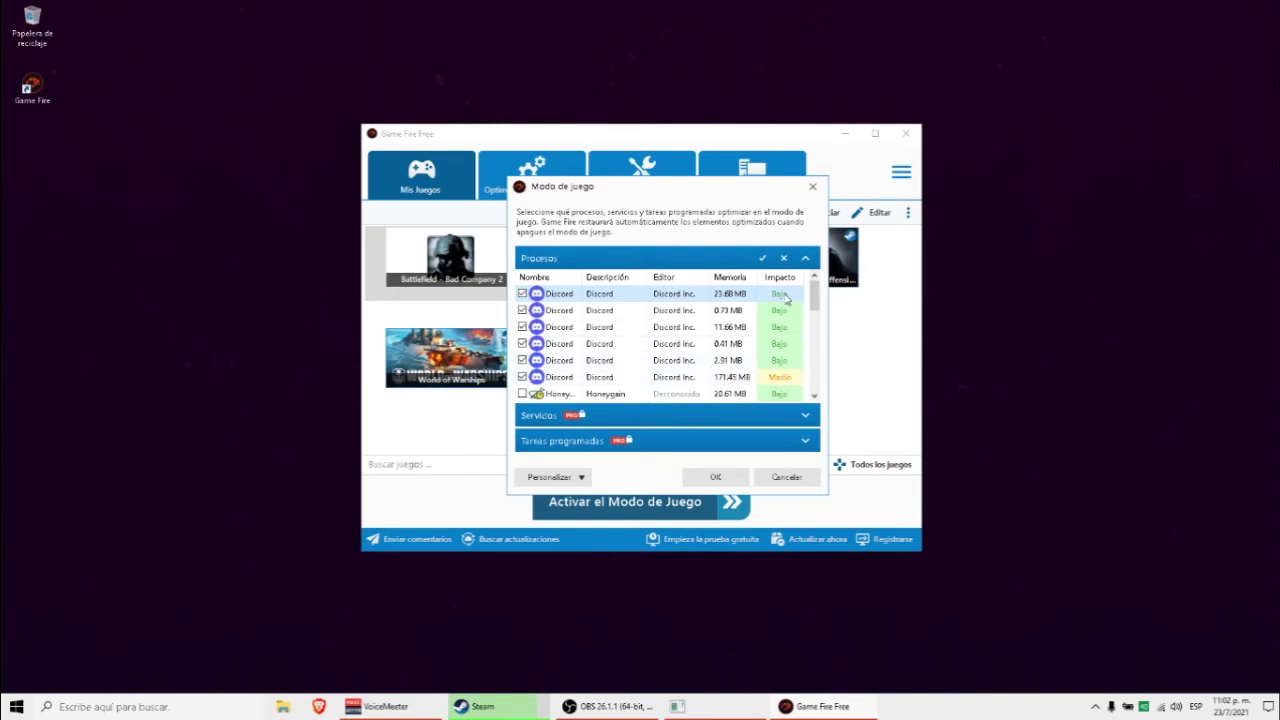
# Step: Look over the remaining processes and the customization options, and activate game mode with the marked processes
pyautogui.scroll(-4, 785, 382)
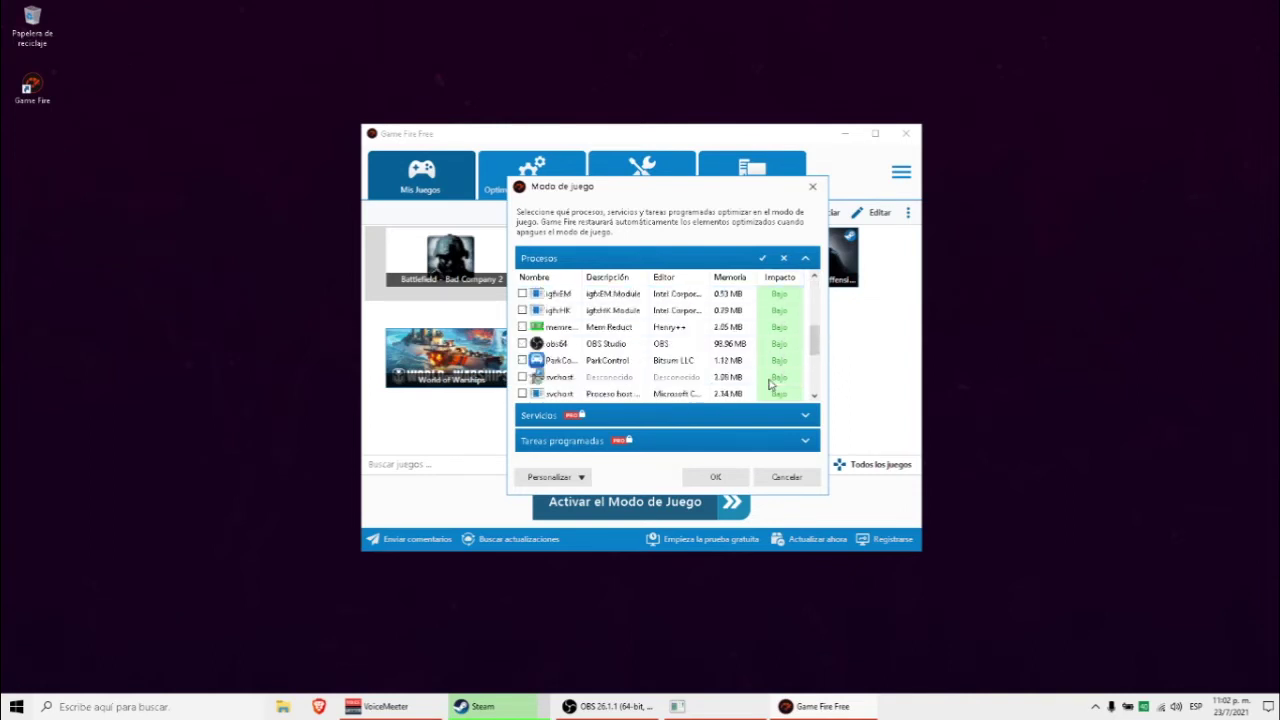
pyautogui.scroll(4, 770, 395)
pyautogui.click(556, 478)
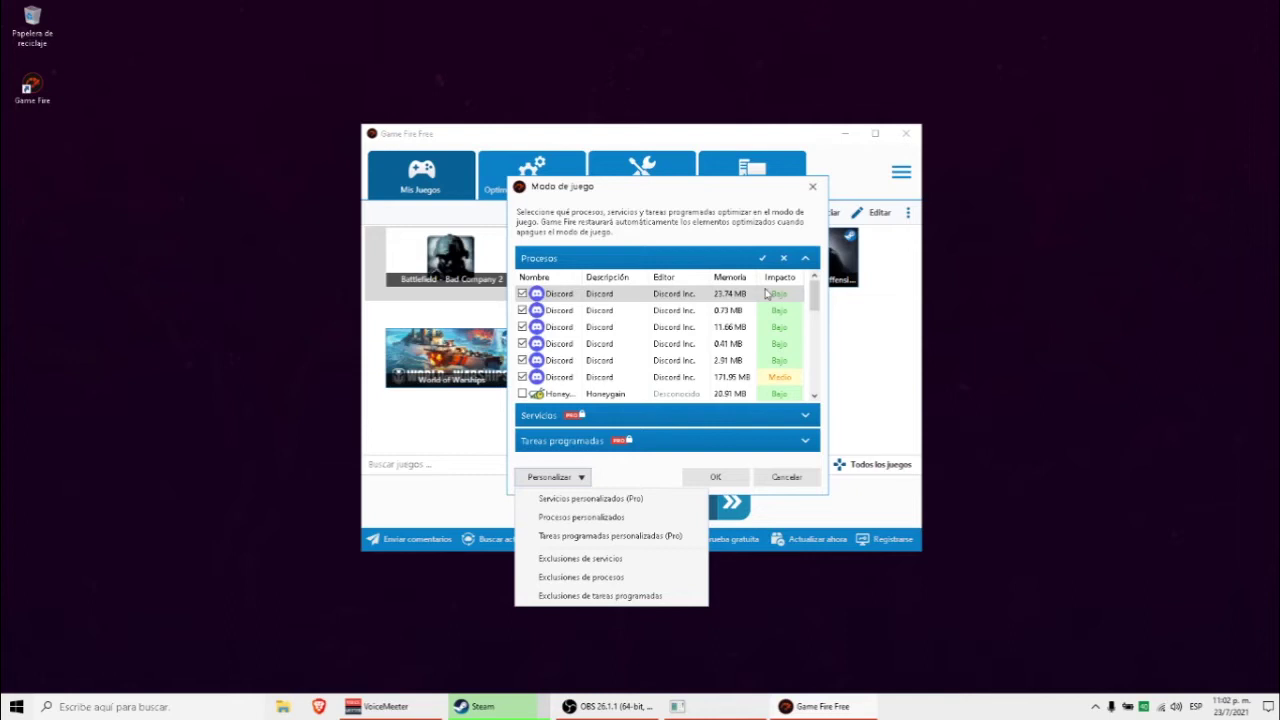
pyautogui.scroll(-3, 812, 390)
pyautogui.scroll(3, 812, 345)
pyautogui.click(715, 477)
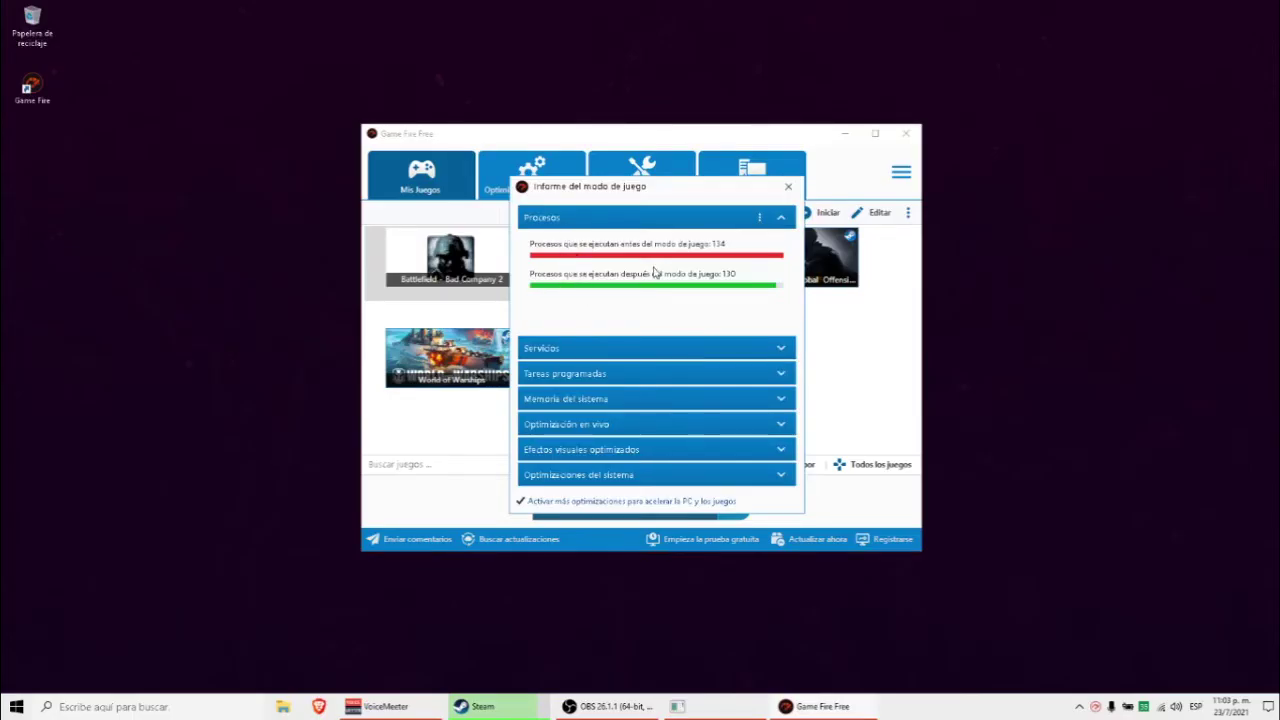
# Step: Examine each section of the game mode report, from services and scheduled tasks to system optimizations, and close the report
pyautogui.click(564, 350)
pyautogui.click(571, 374)
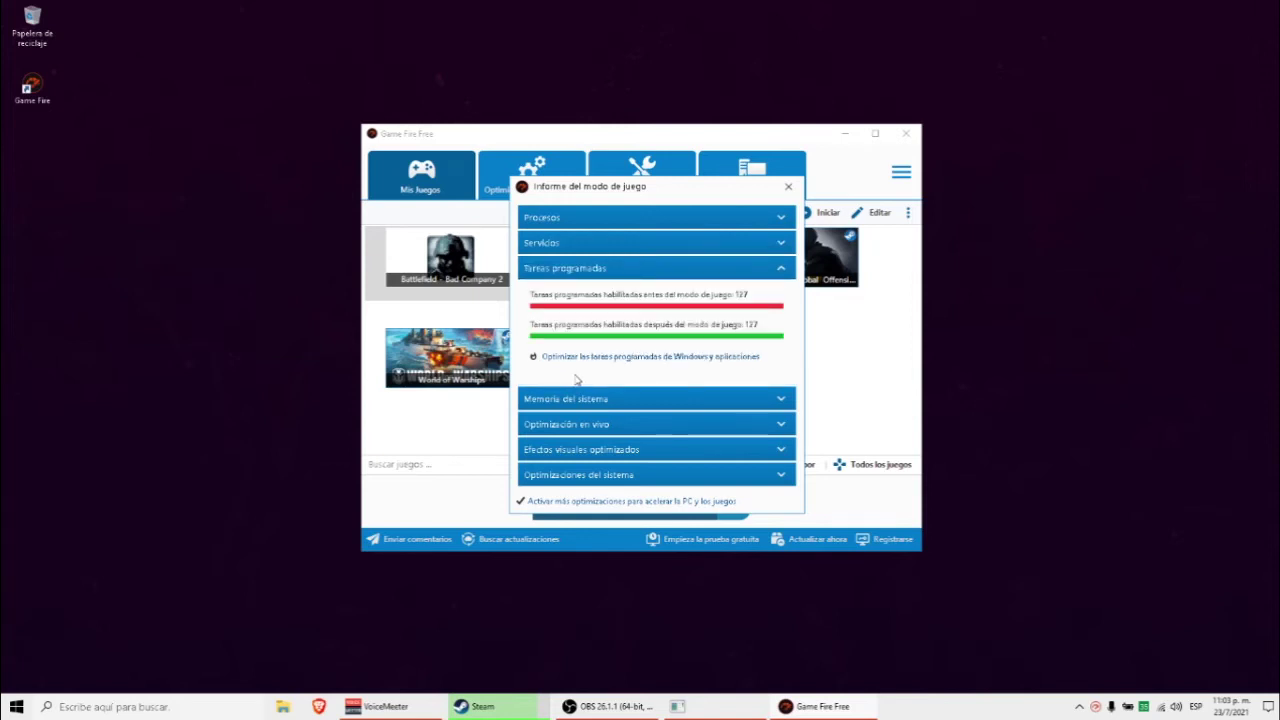
pyautogui.click(579, 400)
pyautogui.click(566, 424)
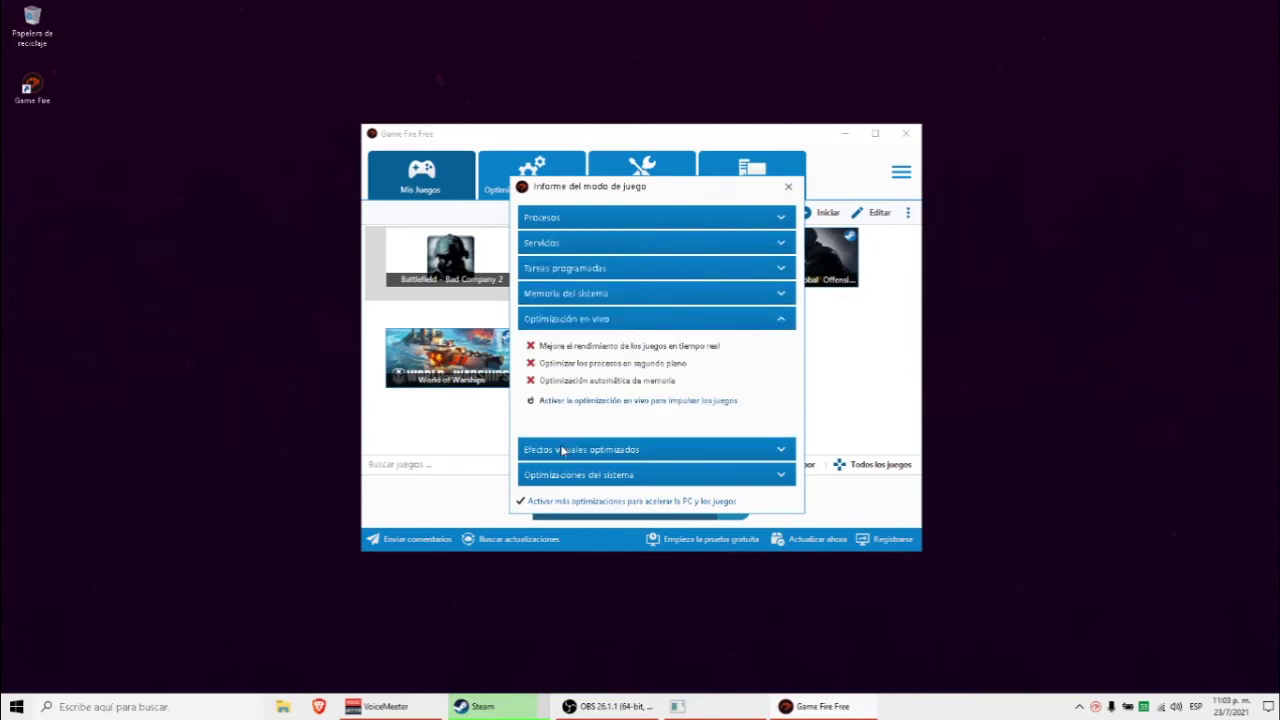
pyautogui.click(562, 451)
pyautogui.click(560, 474)
pyautogui.click(558, 218)
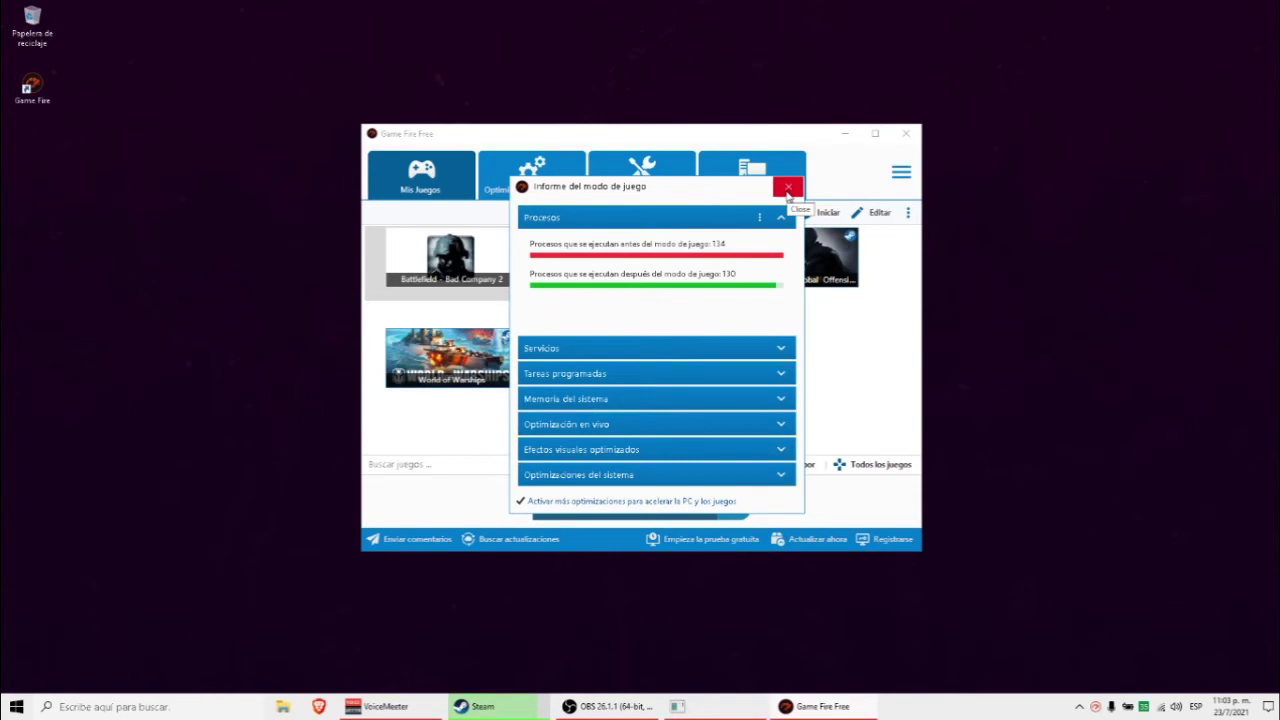
pyautogui.press('Escape')
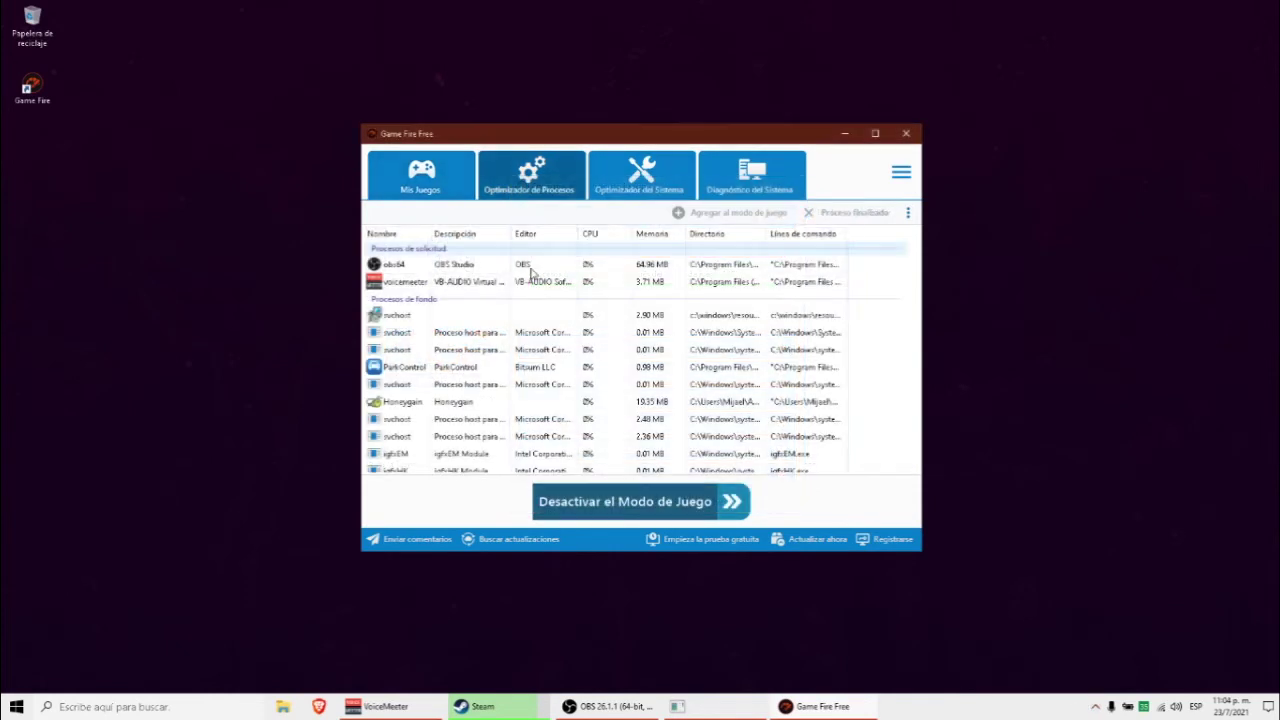
# Step: Look through the running application and background processes, and end the ParkControl process
pyautogui.click(457, 268)
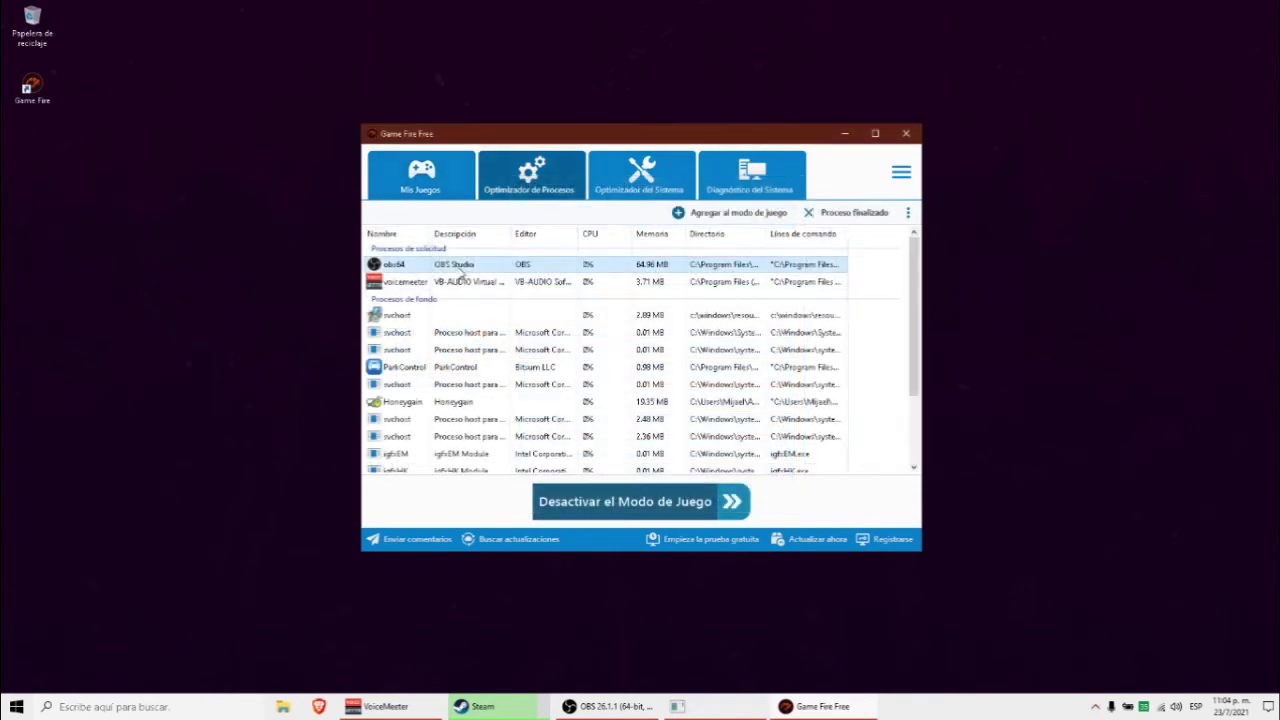
pyautogui.click(549, 318)
pyautogui.scroll(-3, 551, 320)
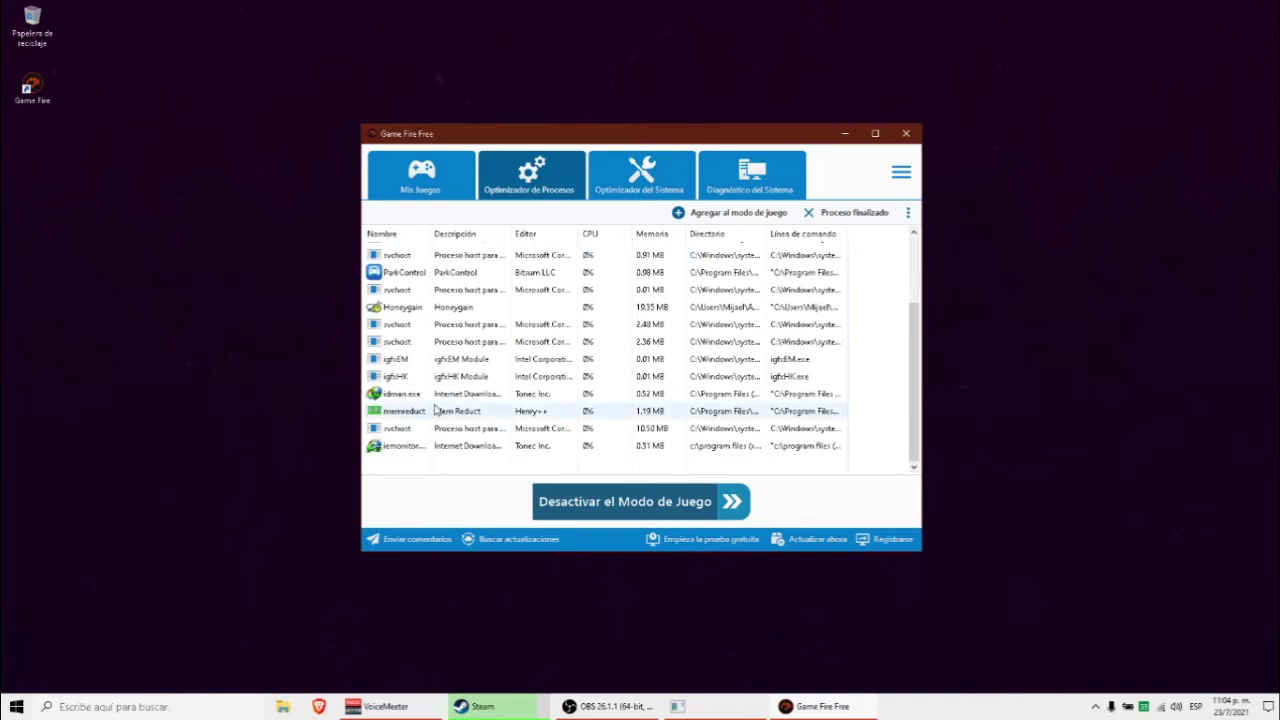
pyautogui.scroll(5, 440, 400)
pyautogui.click(480, 333)
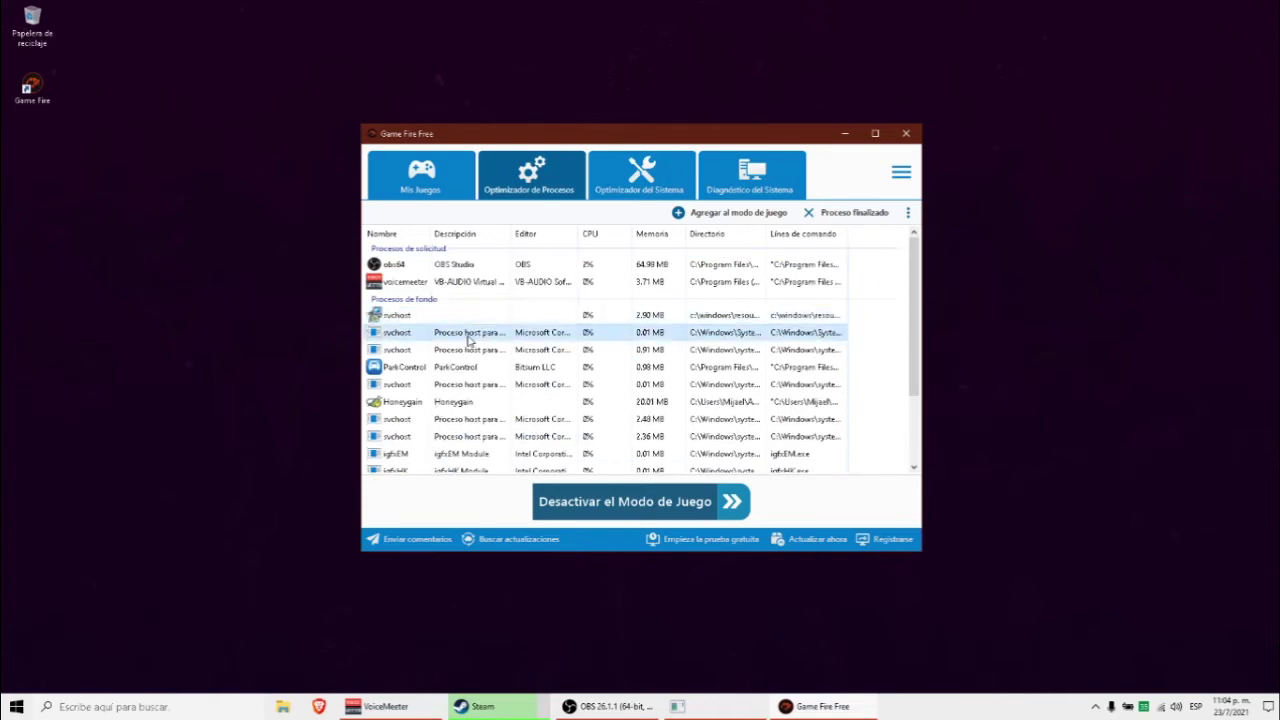
pyautogui.click(524, 354)
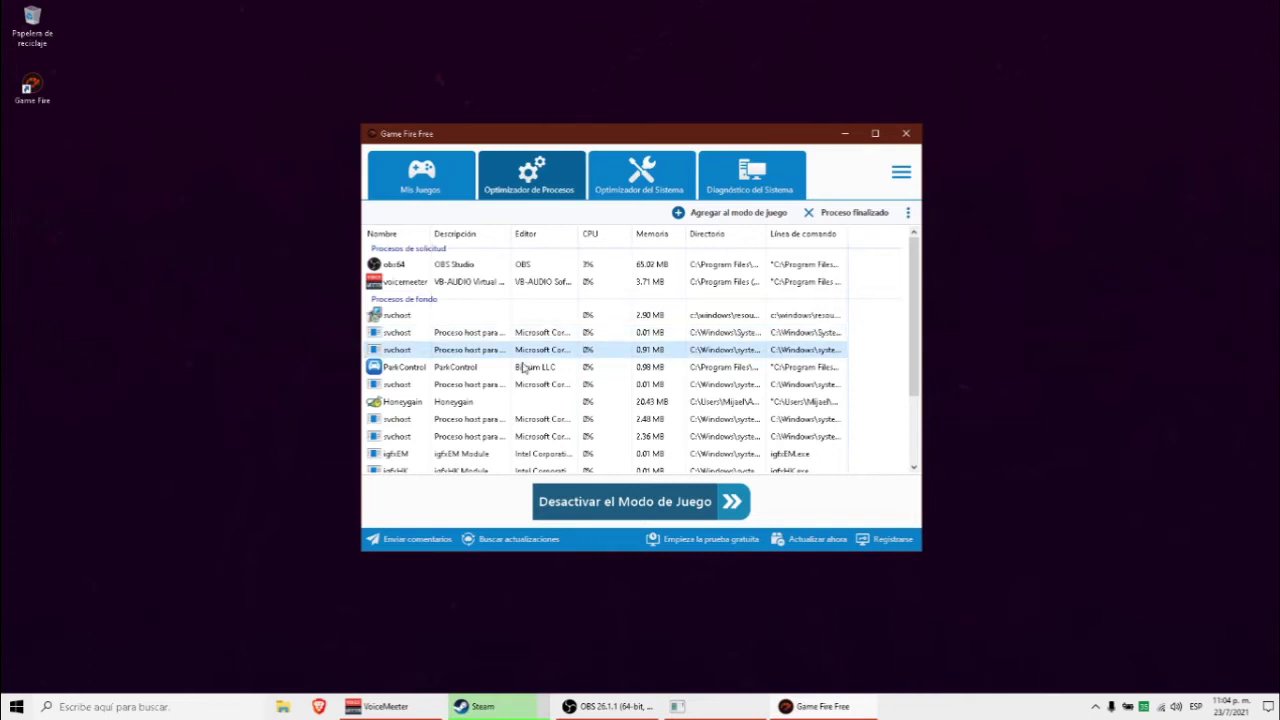
pyautogui.scroll(-1, 458, 405)
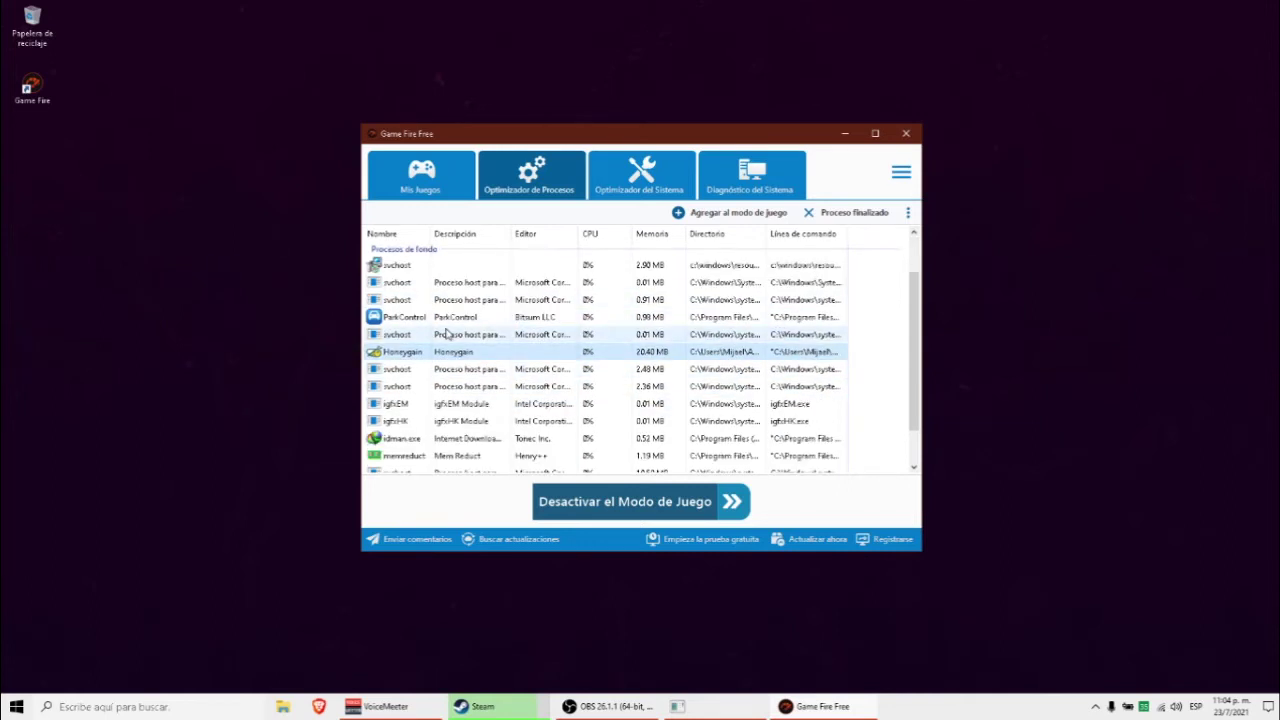
pyautogui.click(448, 317)
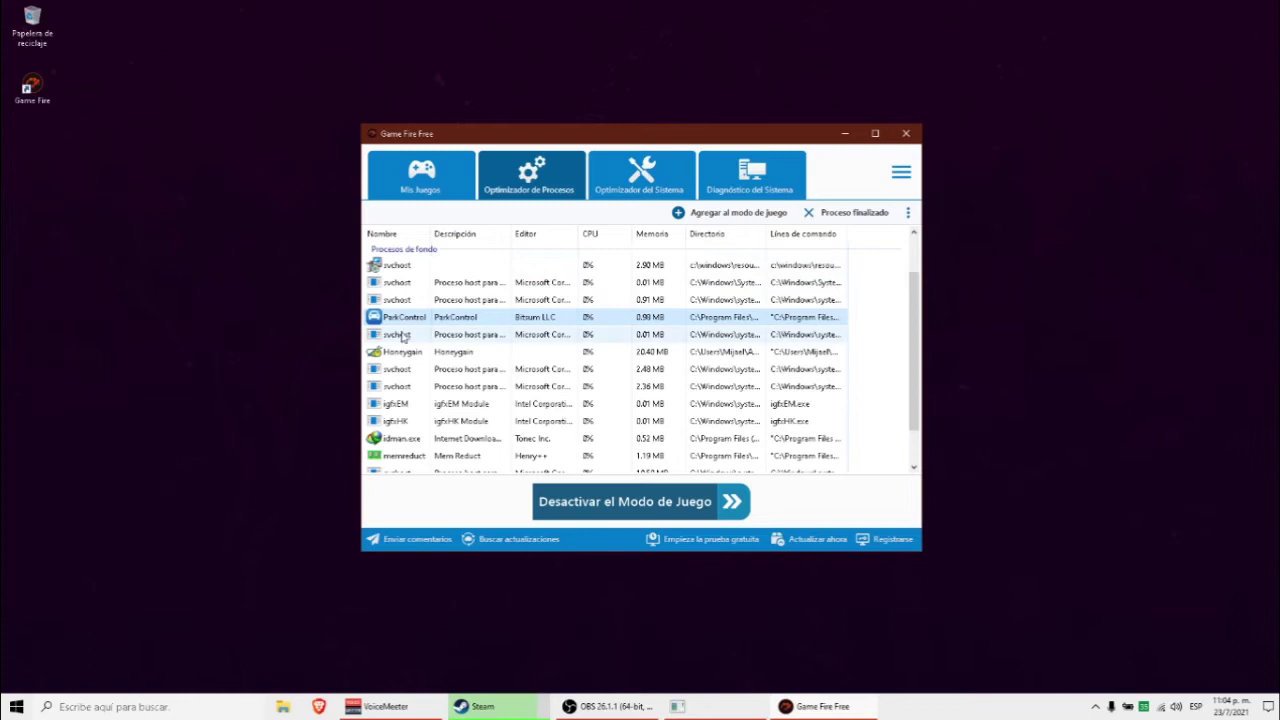
pyautogui.click(849, 220)
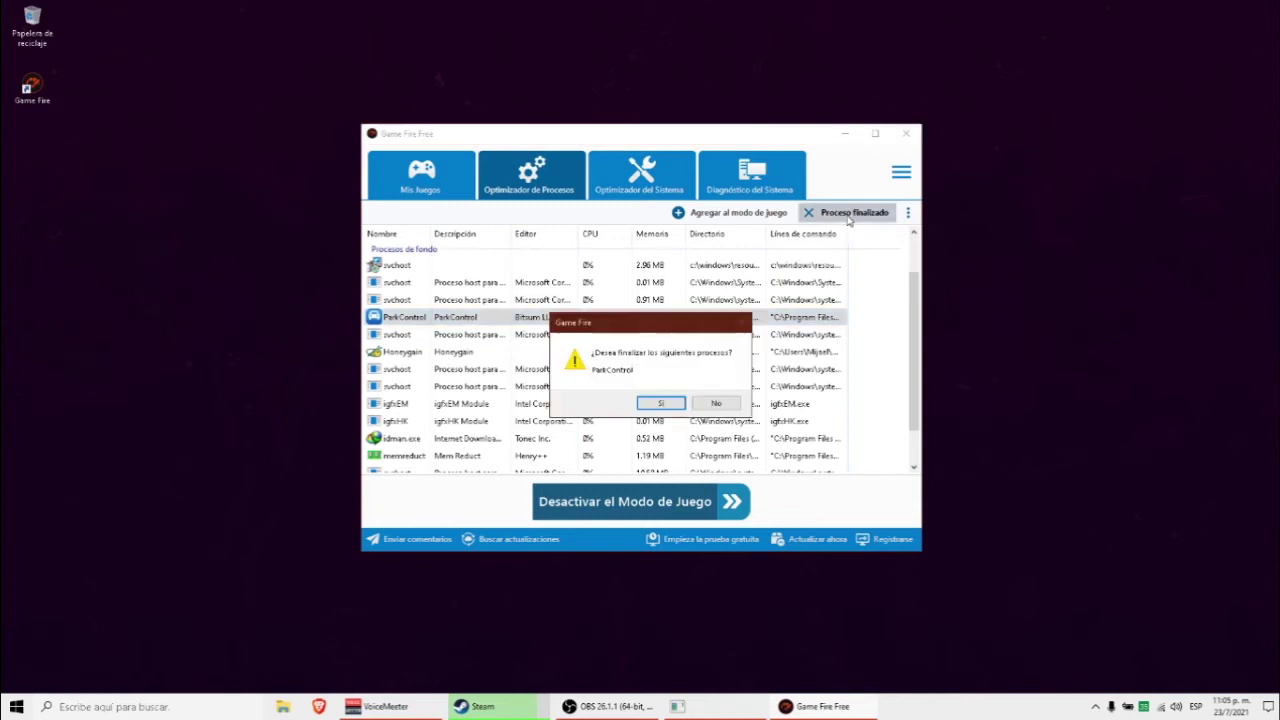
pyautogui.click(662, 408)
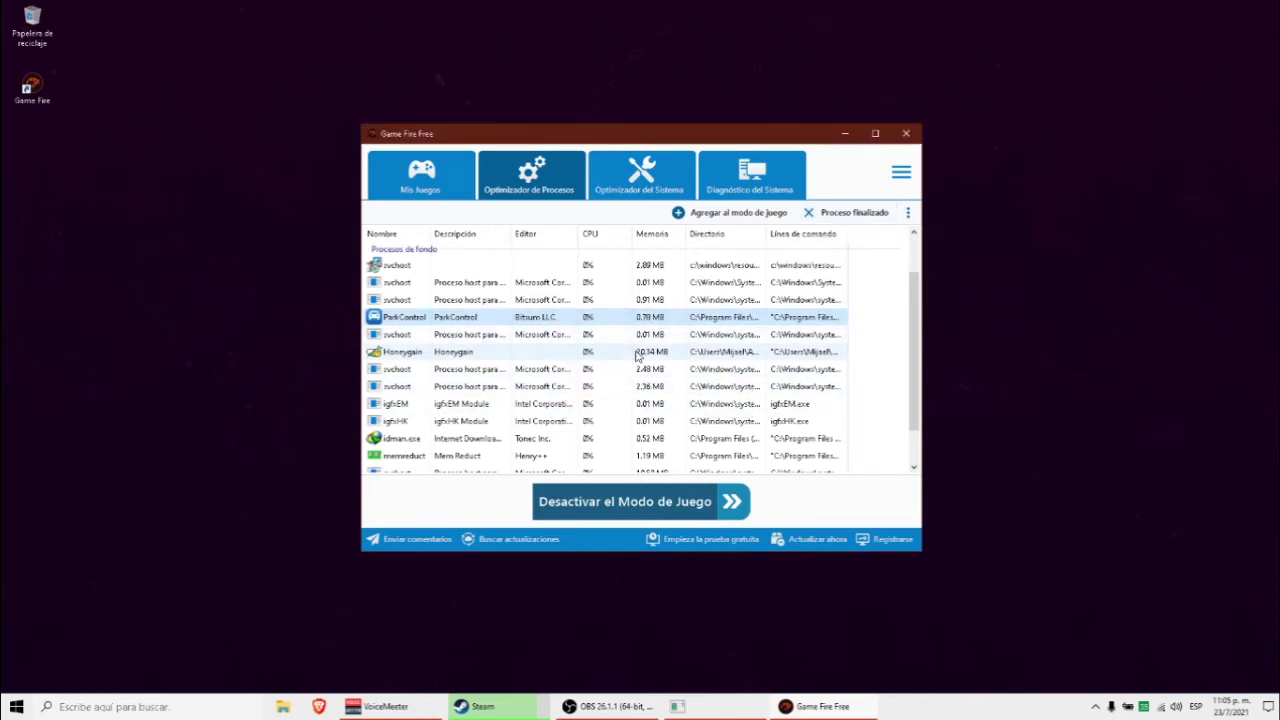
# Step: Look over the remaining background processes and view the system optimizer section
pyautogui.scroll(-1, 580, 365)
pyautogui.click(494, 428)
pyautogui.click(462, 445)
pyautogui.scroll(3, 503, 435)
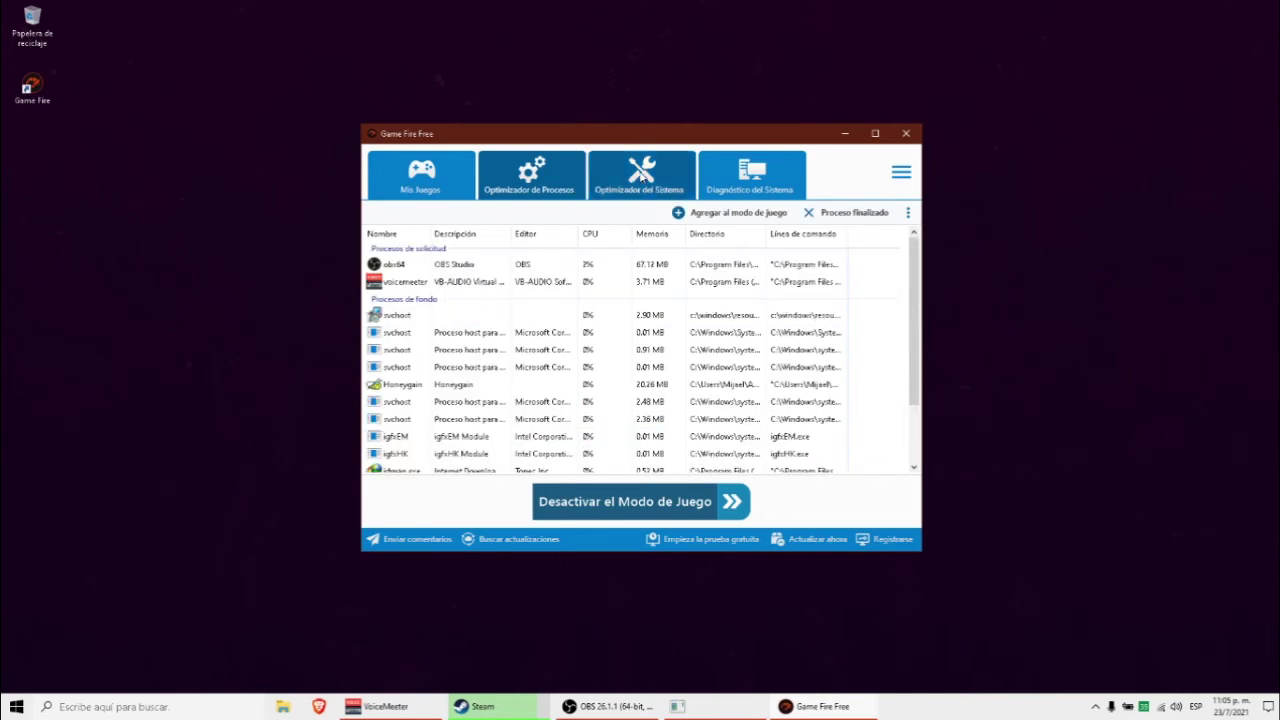
pyautogui.click(640, 175)
# Step: Launch Battlefield - Bad Company 2 from the games list with game mode active, and exit the game from its main menu
pyautogui.click(420, 175)
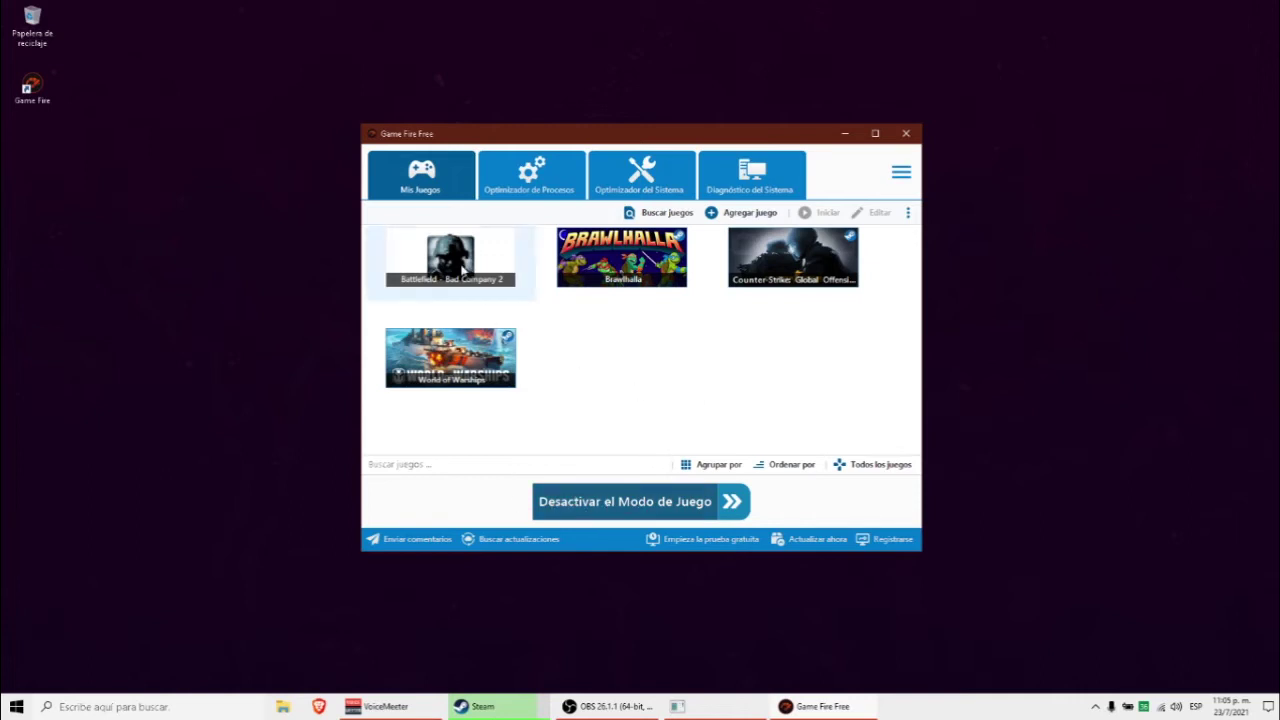
pyautogui.click(462, 272)
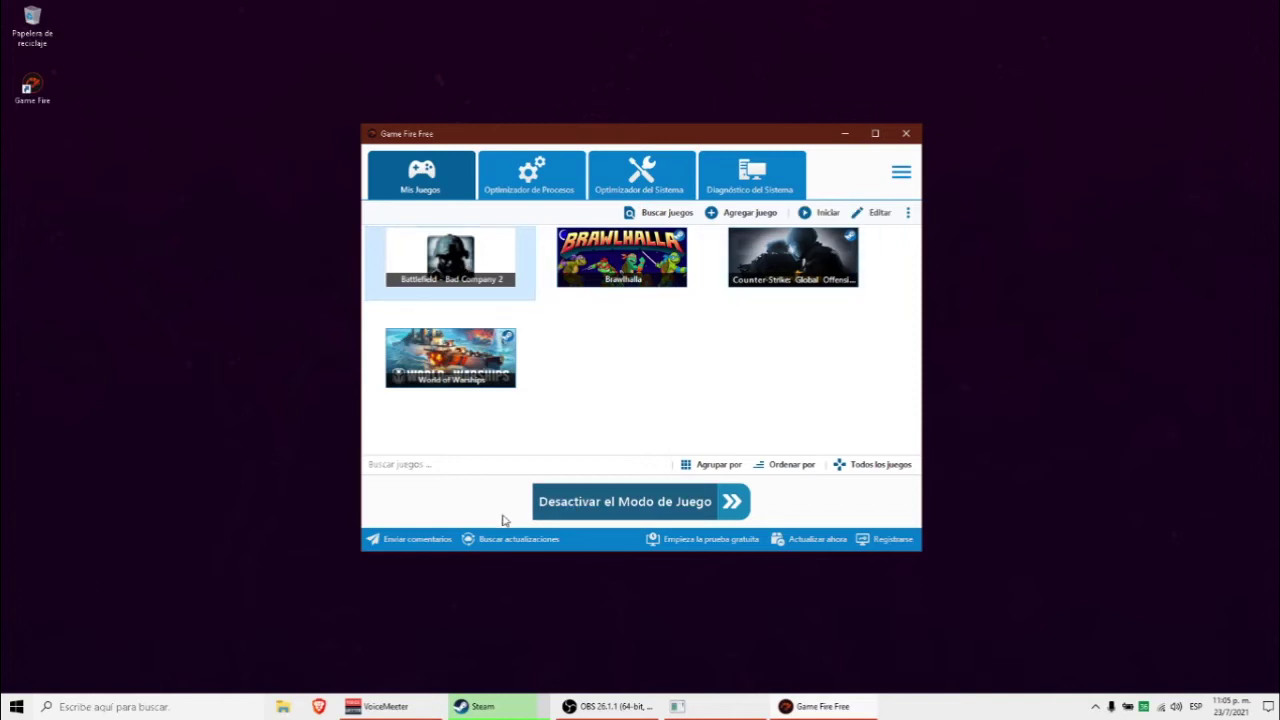
pyautogui.click(830, 214)
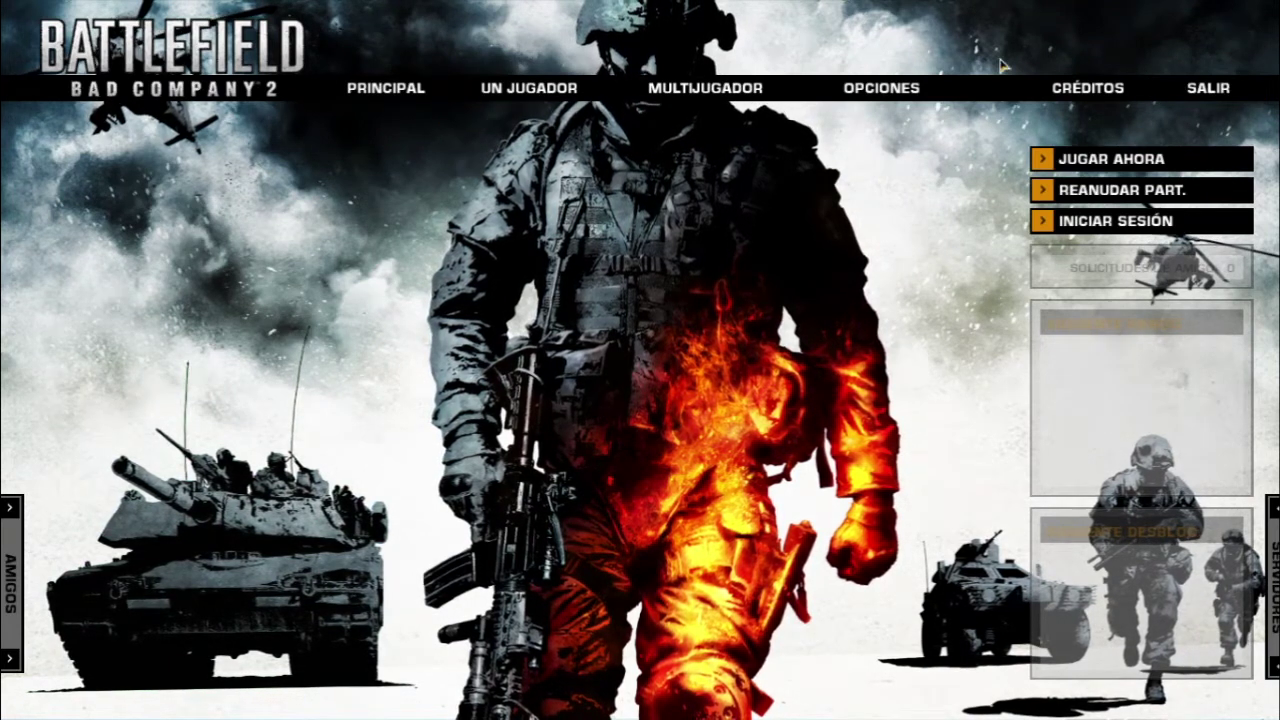
pyautogui.click(1208, 88)
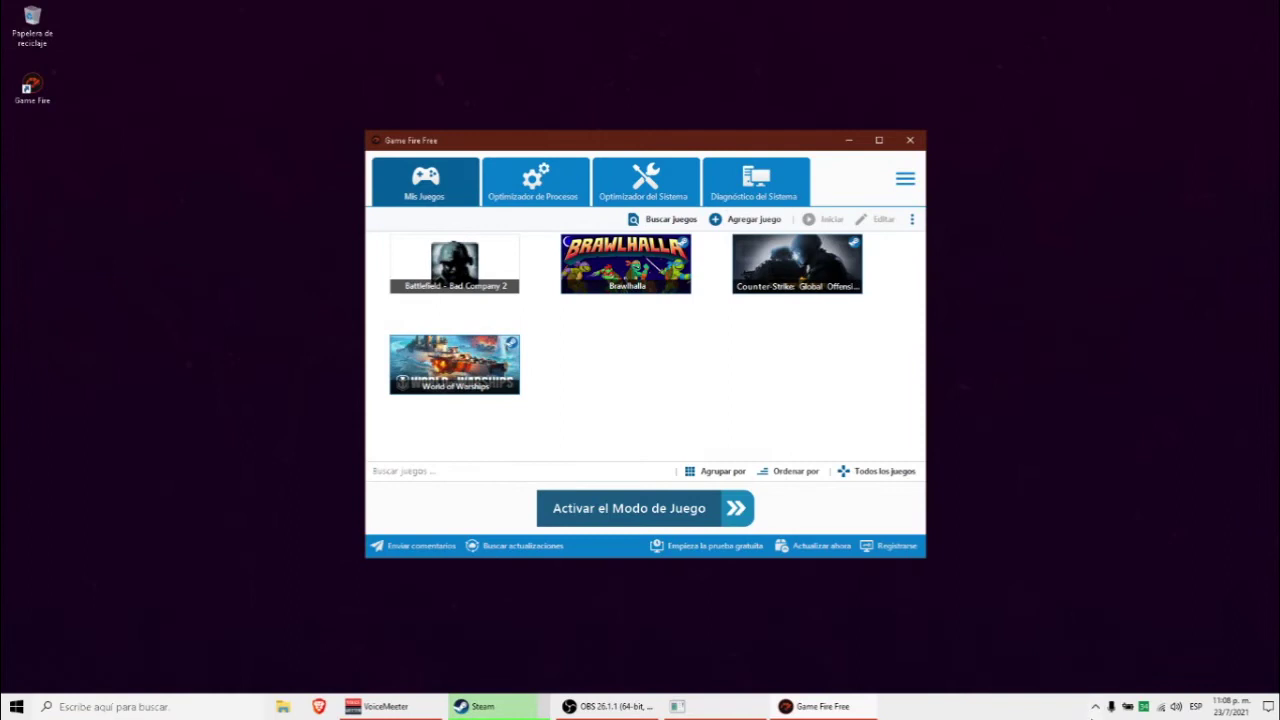
pyautogui.click(1095, 706)
pyautogui.click(852, 516)
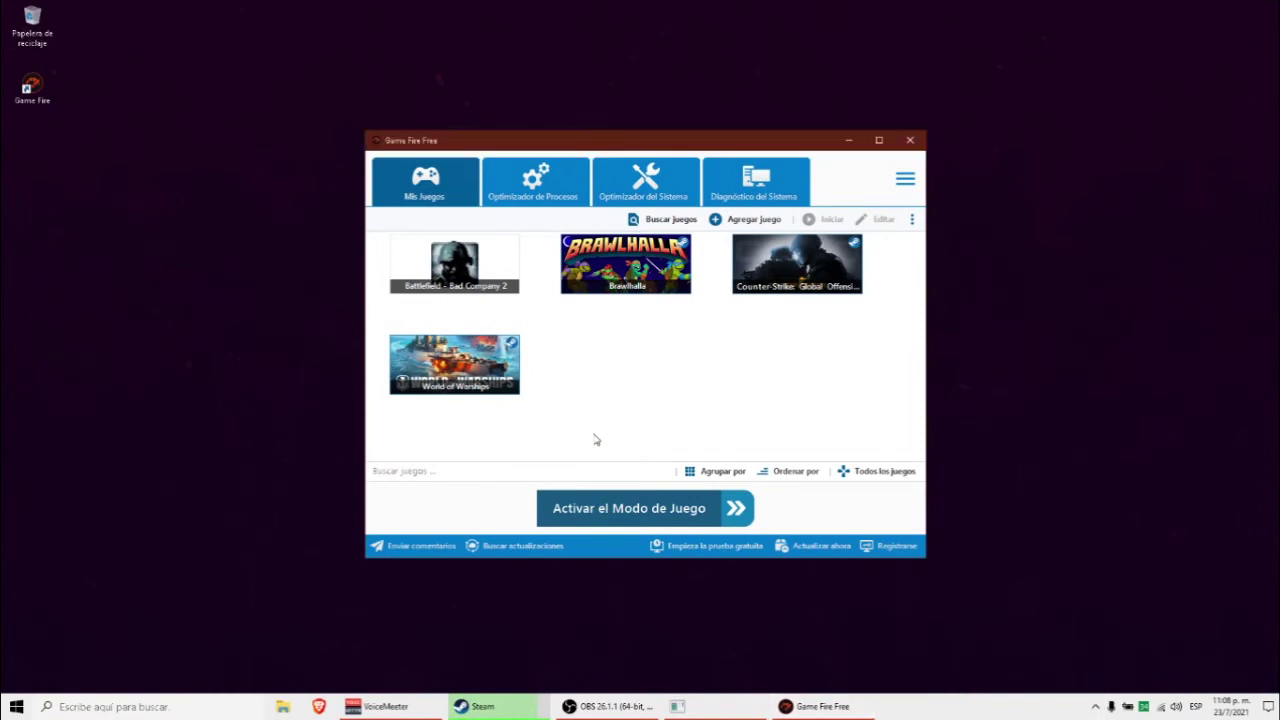
pyautogui.click(578, 200)
pyautogui.click(605, 195)
pyautogui.click(430, 175)
pyautogui.moveTo(491, 141)
pyautogui.mouseDown()
pyautogui.moveTo(553, 138)
pyautogui.moveTo(493, 140)
pyautogui.mouseUp()
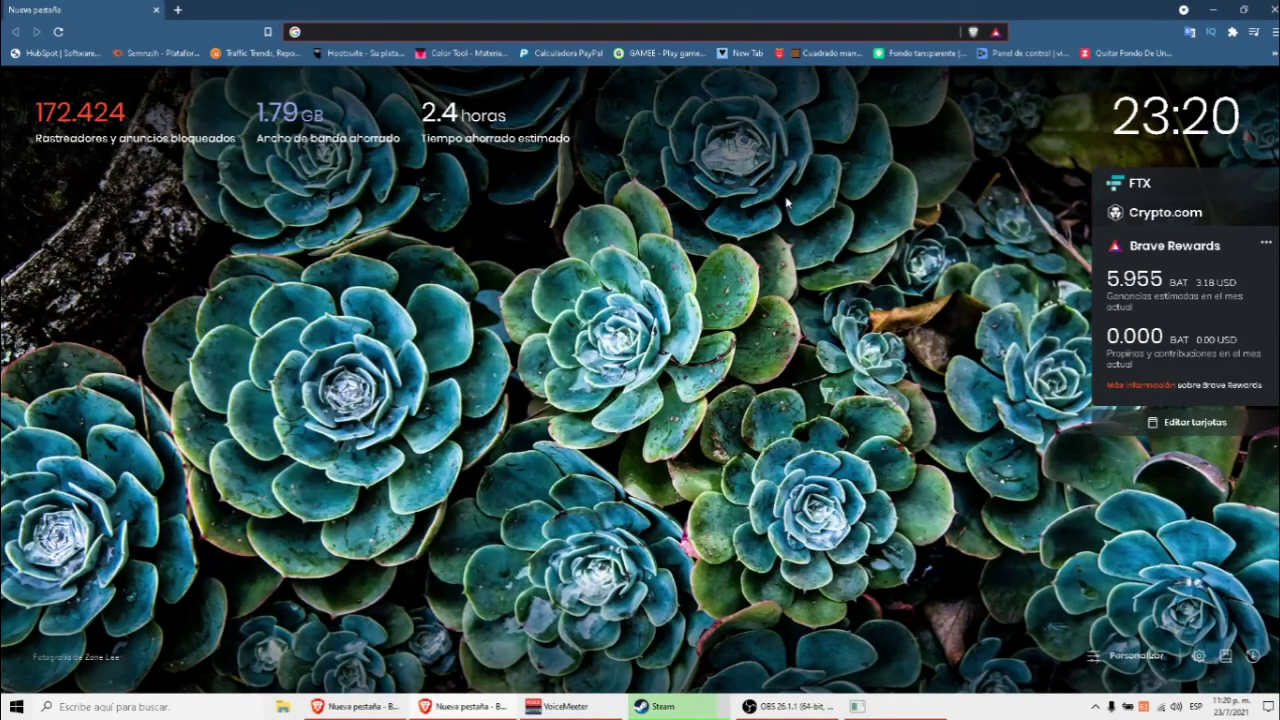
# Step: Search the web for mem reduct in Brave and open the Henry++ product page
pyautogui.write('mem reduct')
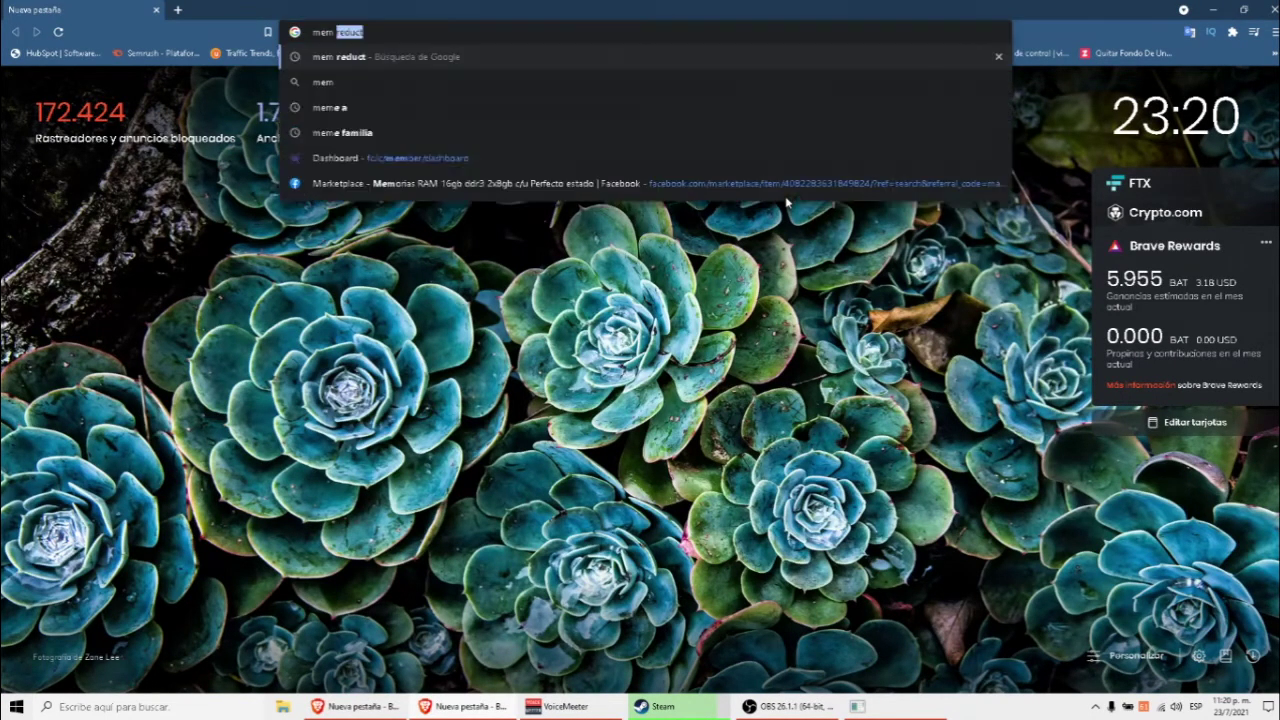
pyautogui.press('Return')
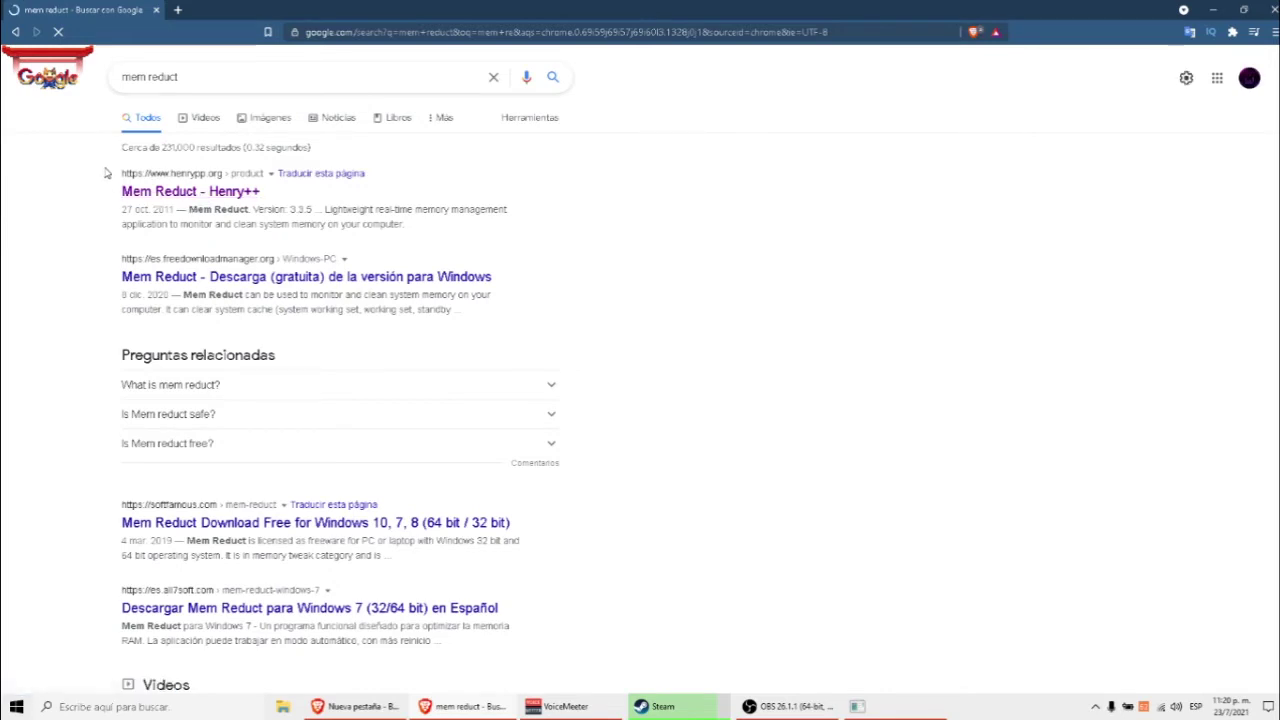
pyautogui.click(134, 192)
# Step: Download memreduct-3.3.5-setup.exe from the page's Download section and minimize the download progress window
pyautogui.scroll(-5, 546, 415)
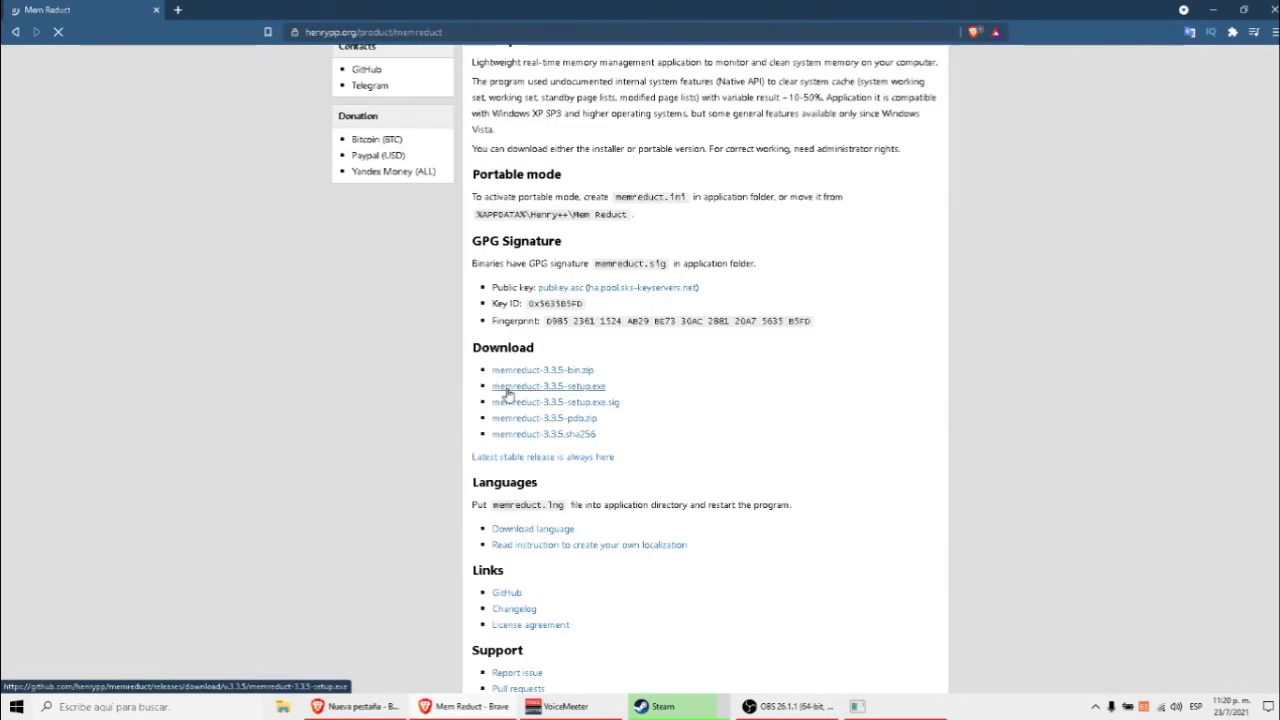
pyautogui.moveTo(481, 348); pyautogui.dragTo(552, 350)
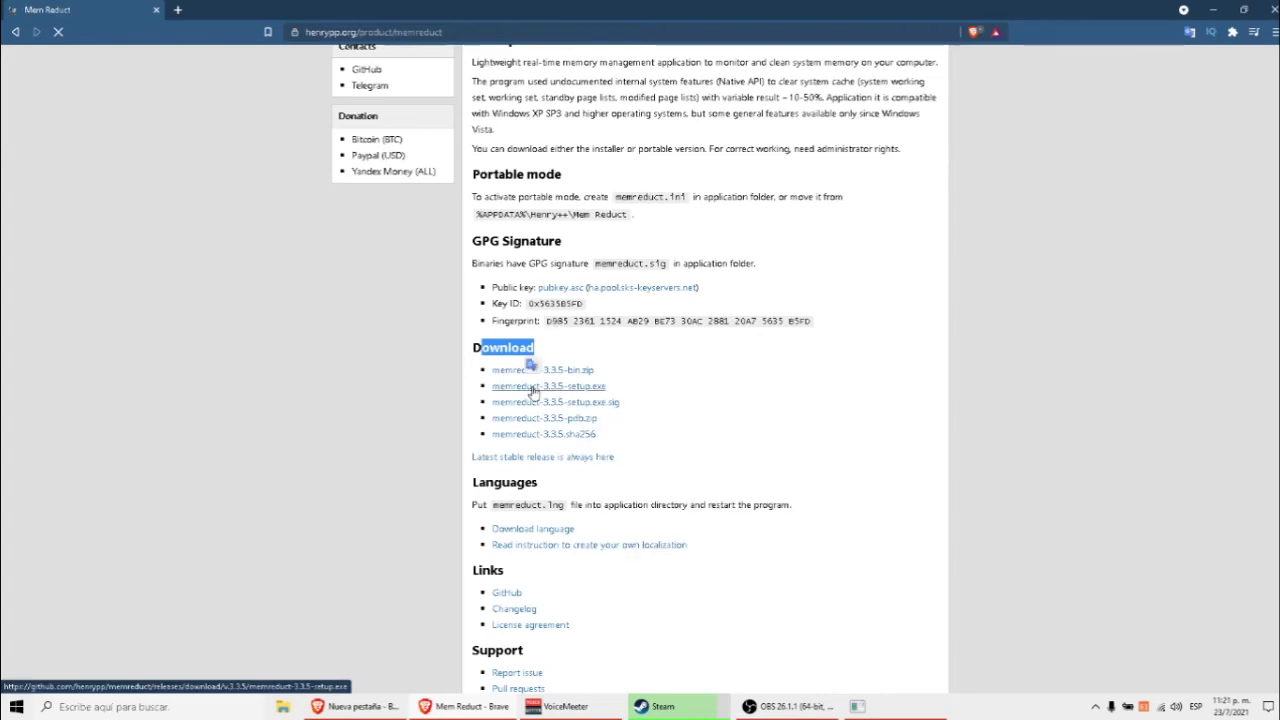
pyautogui.click(533, 391)
pyautogui.click(571, 411)
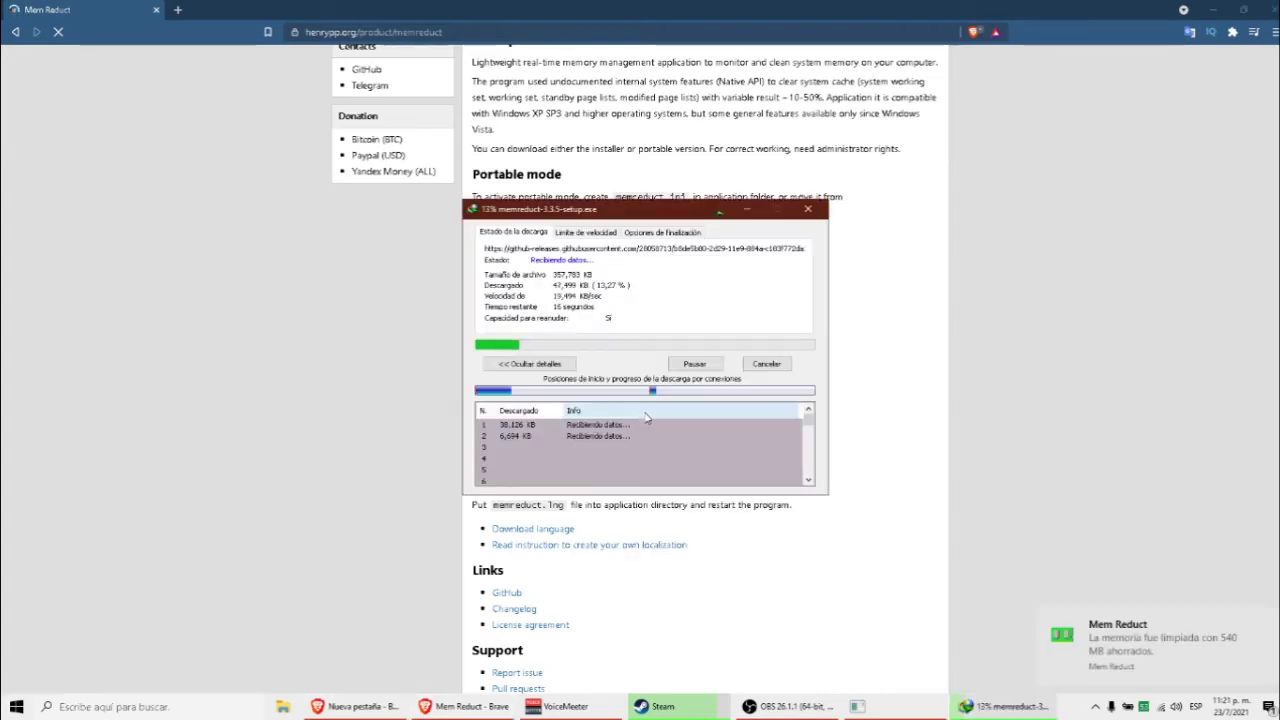
pyautogui.click(746, 209)
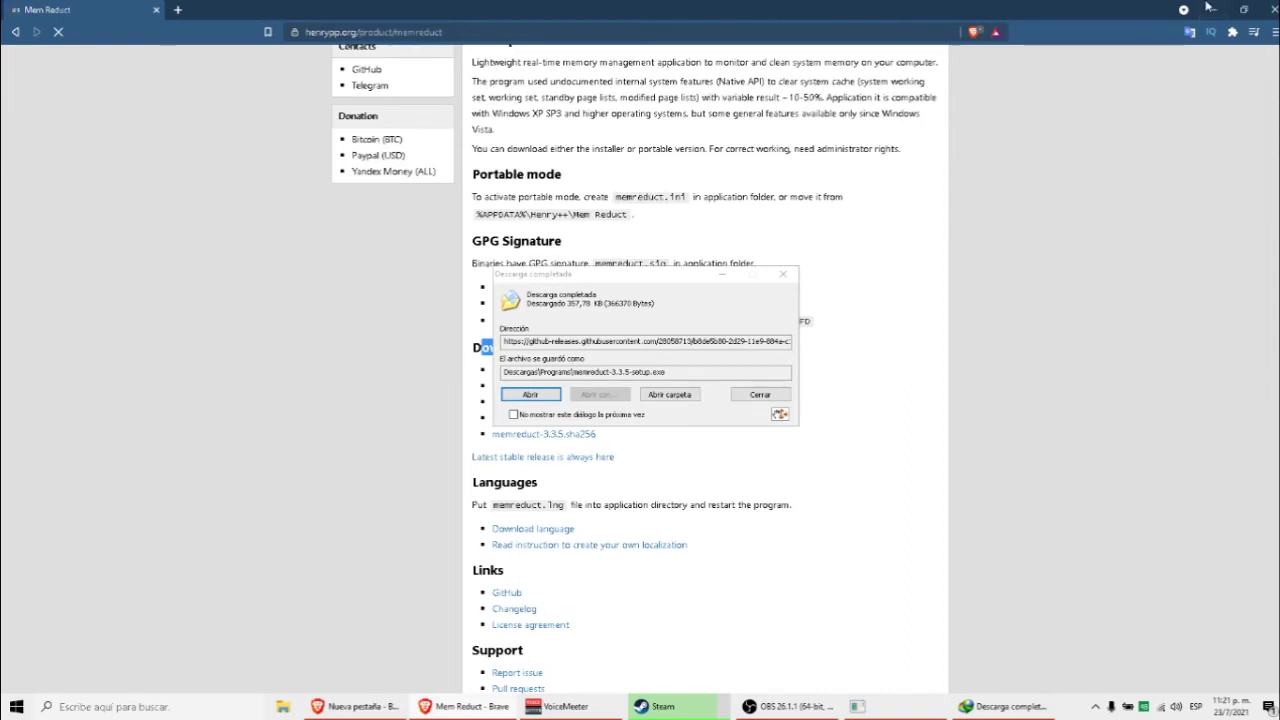
# Step: Minimize the browser windows and exit the Mem Reduct instance already running in the background
pyautogui.click(1216, 8)
pyautogui.click(1216, 8)
pyautogui.rightClick(1144, 704)
pyautogui.click(1169, 626)
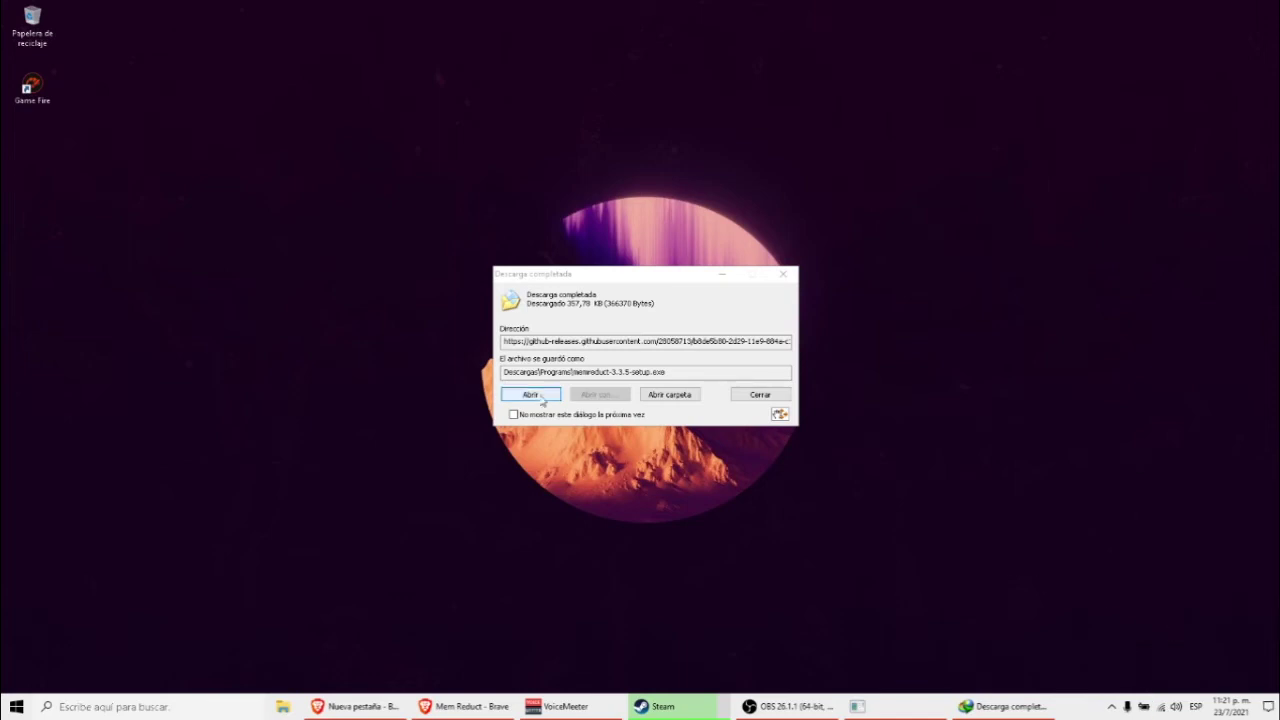
# Step: Run the downloaded installer, install Mem Reduct v3.3.5 with the default options, and finish with Run Mem Reduct enabled
pyautogui.click(545, 395)
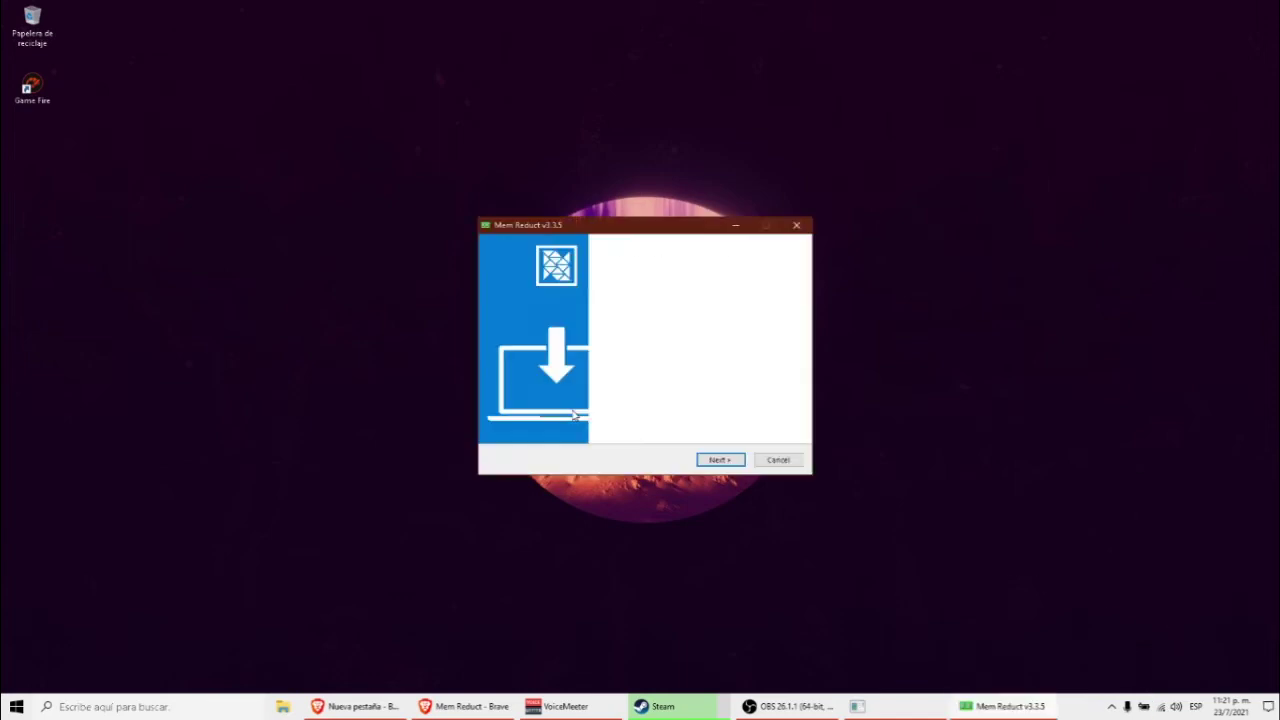
pyautogui.moveTo(555, 229); pyautogui.dragTo(517, 218)
pyautogui.click(677, 455)
pyautogui.click(677, 455)
pyautogui.click(677, 455)
pyautogui.click(677, 455)
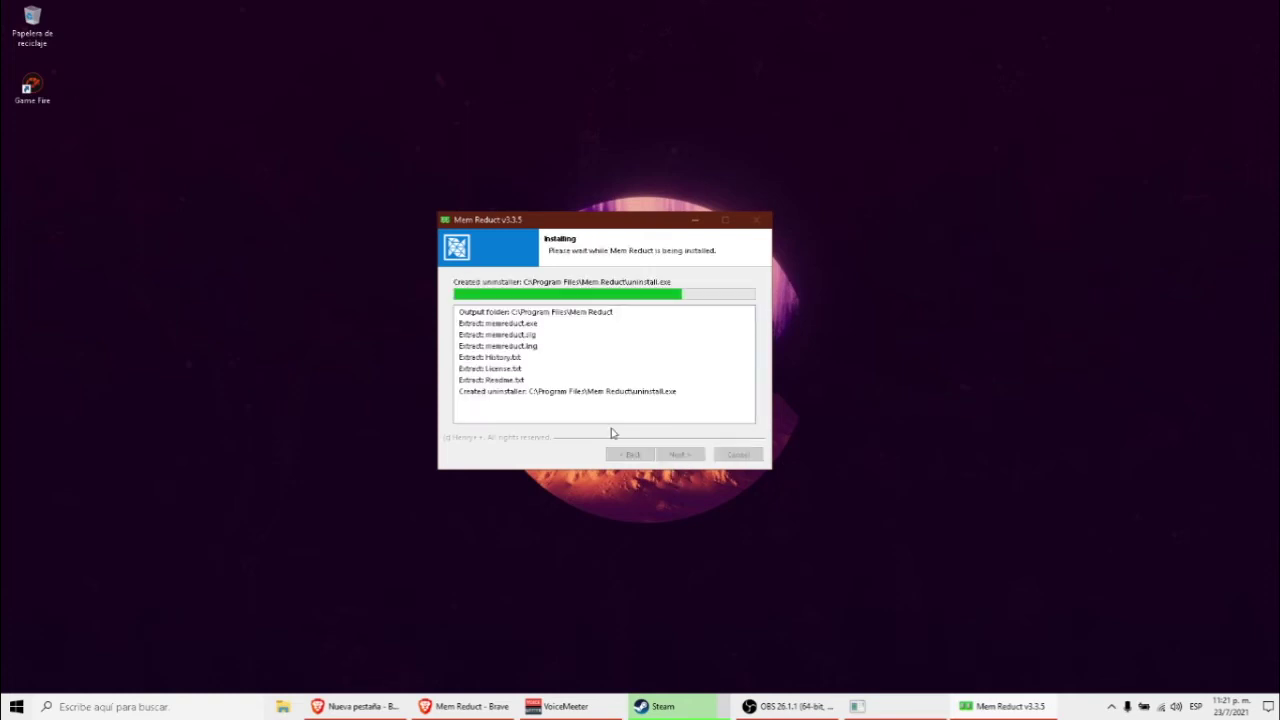
pyautogui.click(676, 454)
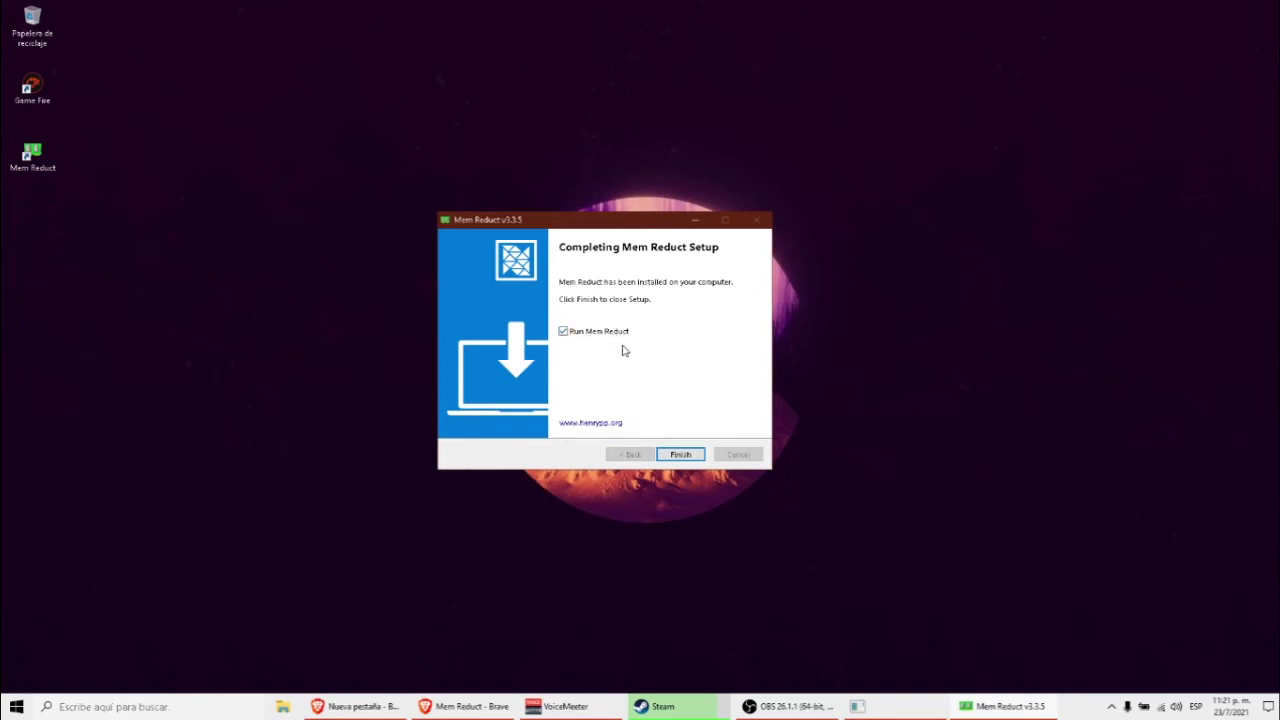
pyautogui.click(684, 456)
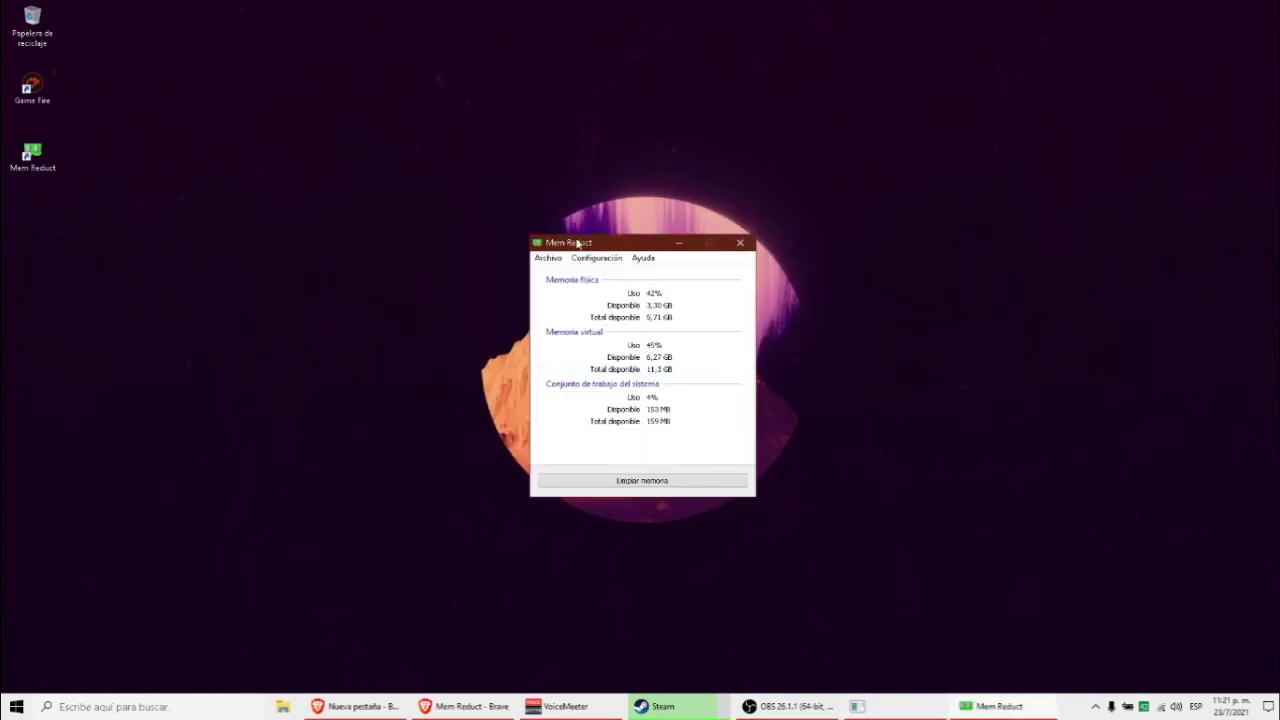
# Step: Open the Mem Reduct settings, go to the memory cleaning options, and leave the Conjunto de trabajo (vista+) region enabled
pyautogui.moveTo(560, 245); pyautogui.dragTo(521, 209)
pyautogui.click(513, 222)
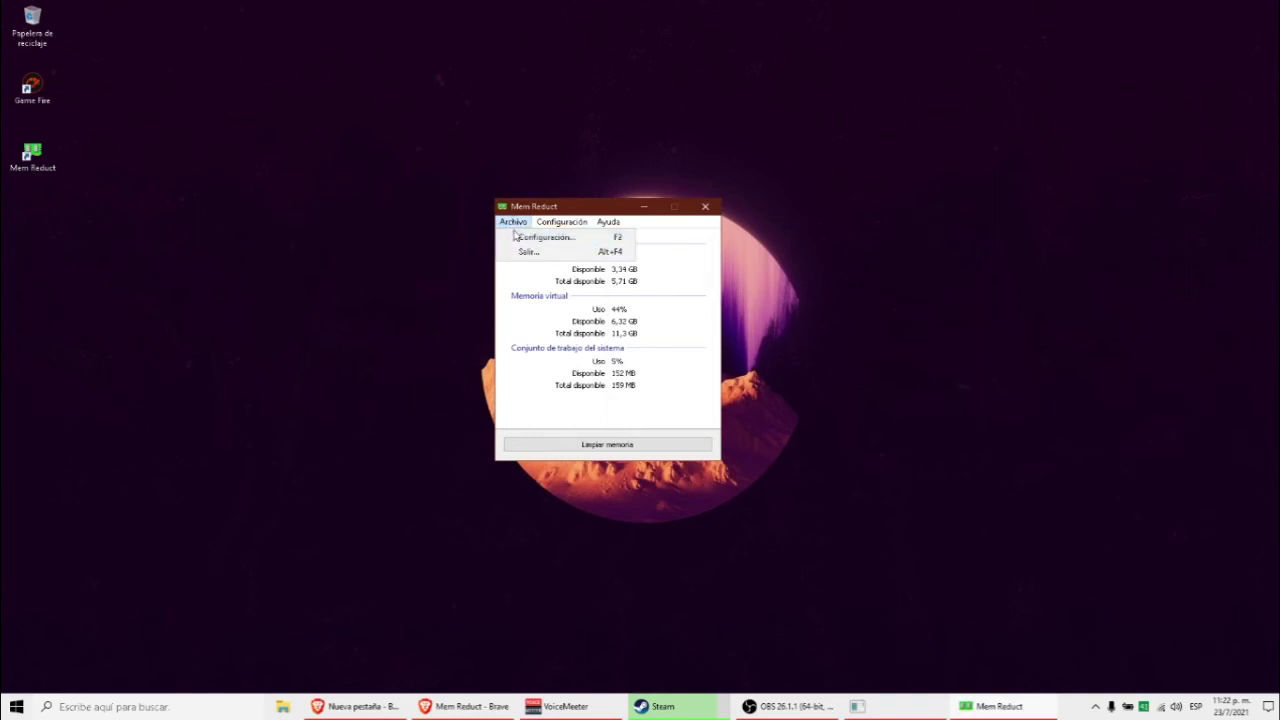
pyautogui.click(540, 241)
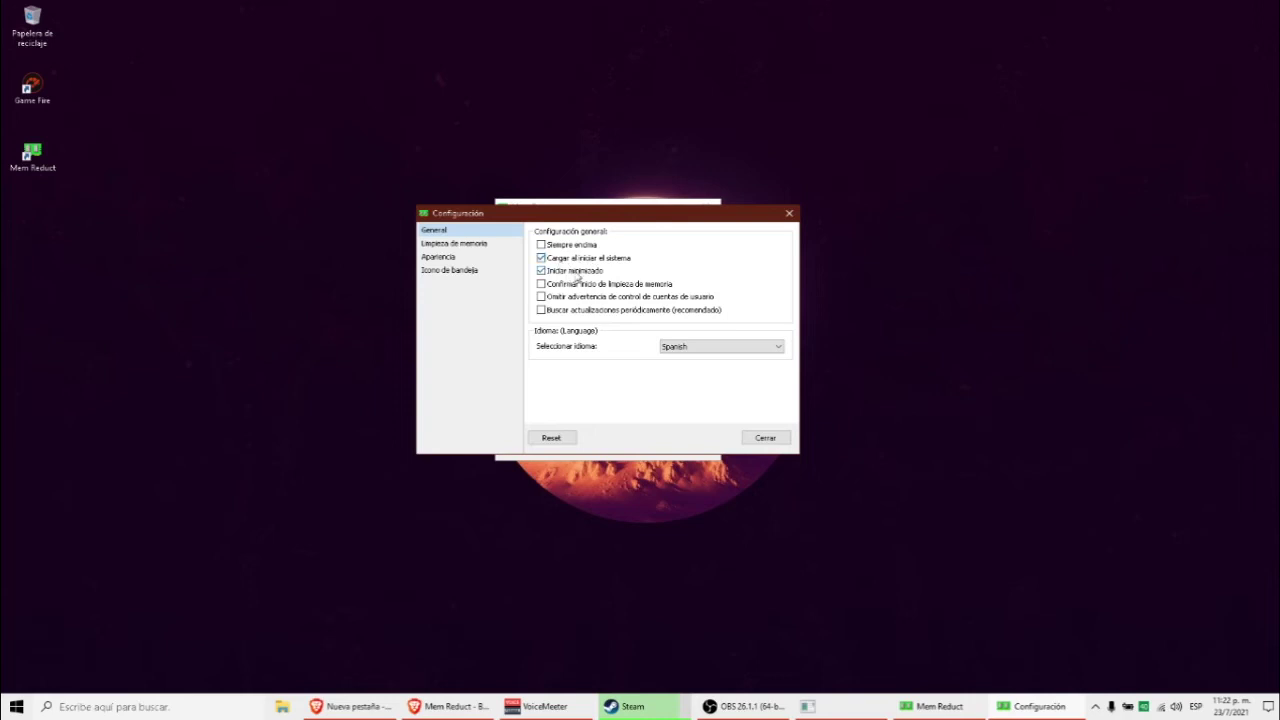
pyautogui.click(442, 246)
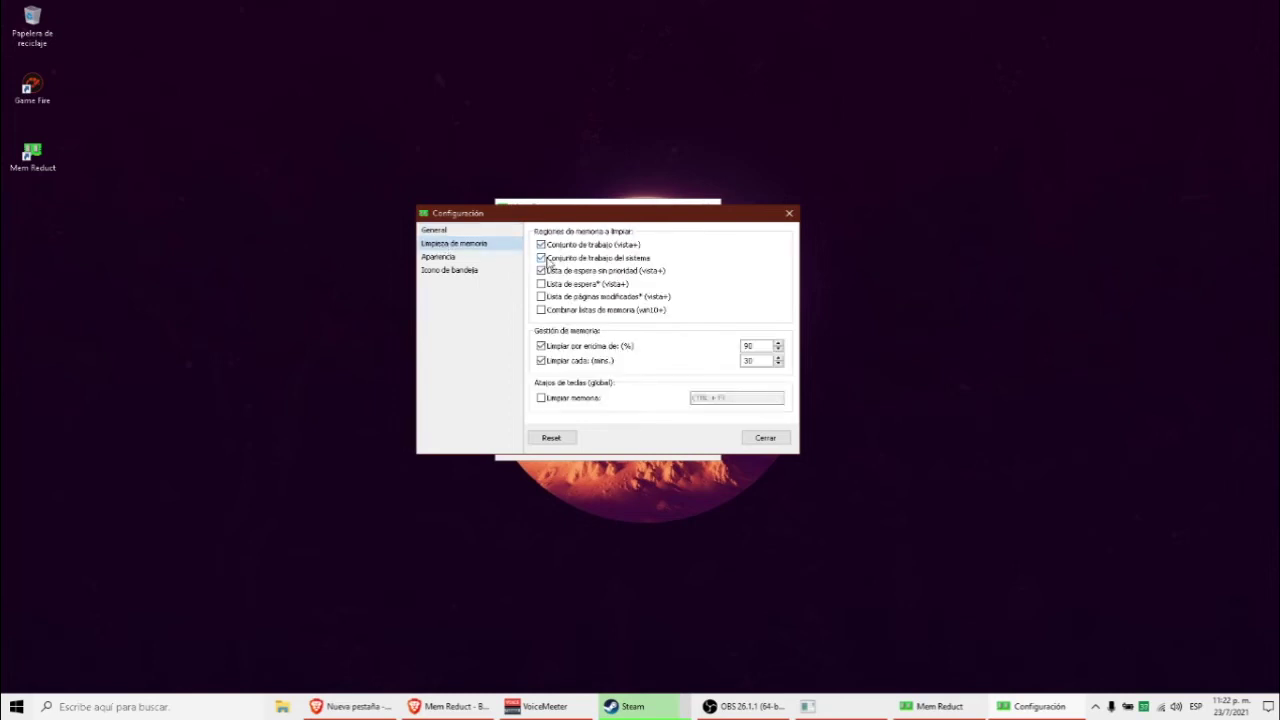
pyautogui.click(541, 245)
pyautogui.click(541, 246)
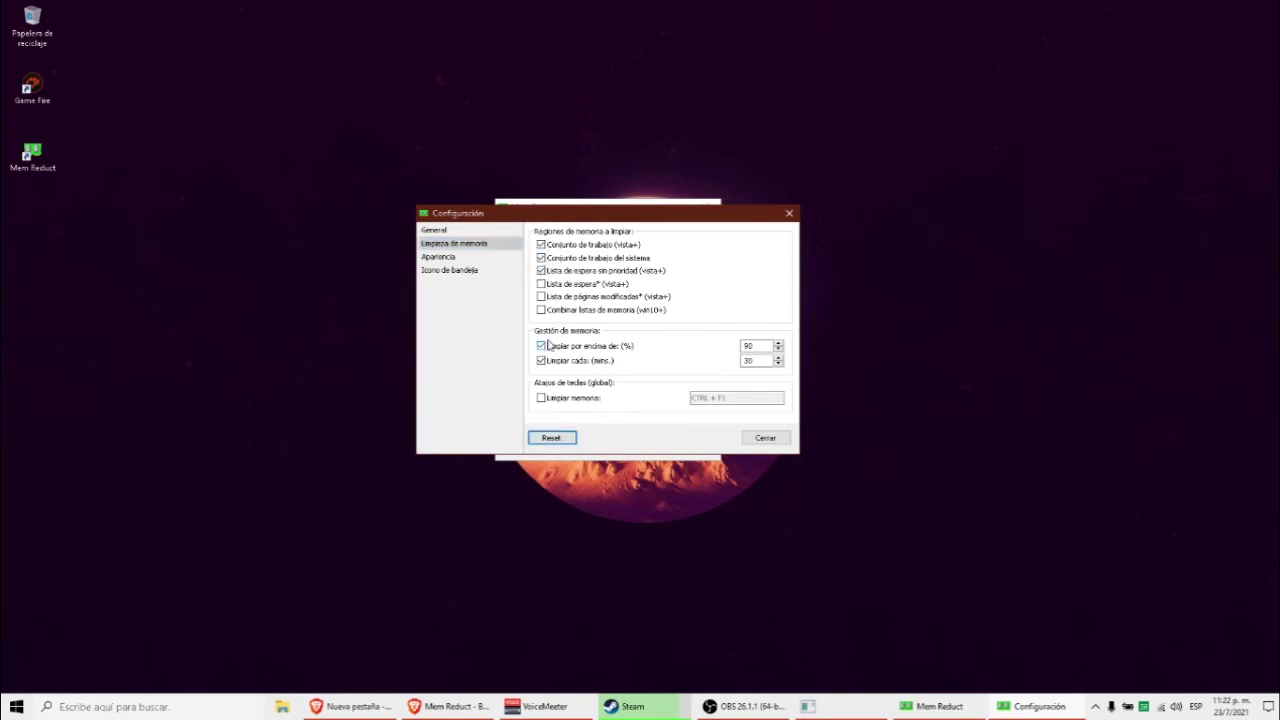
# Step: Enable automatic memory cleaning above 90% usage and every 30 minutes, and close the settings
pyautogui.click(542, 346)
pyautogui.click(541, 361)
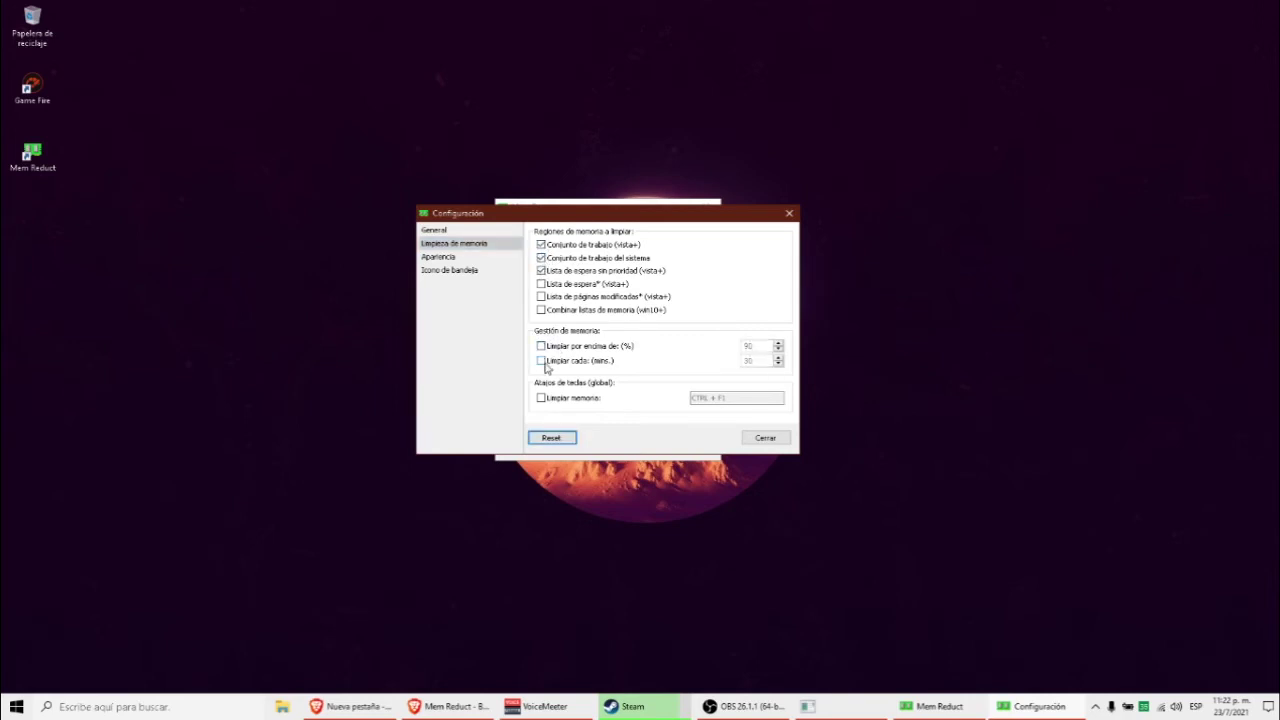
pyautogui.click(541, 361)
pyautogui.click(541, 346)
pyautogui.doubleClick(745, 345)
pyautogui.write('9')
pyautogui.moveTo(535, 213)
pyautogui.mouseDown()
pyautogui.moveTo(547, 215)
pyautogui.moveTo(510, 218)
pyautogui.mouseUp()
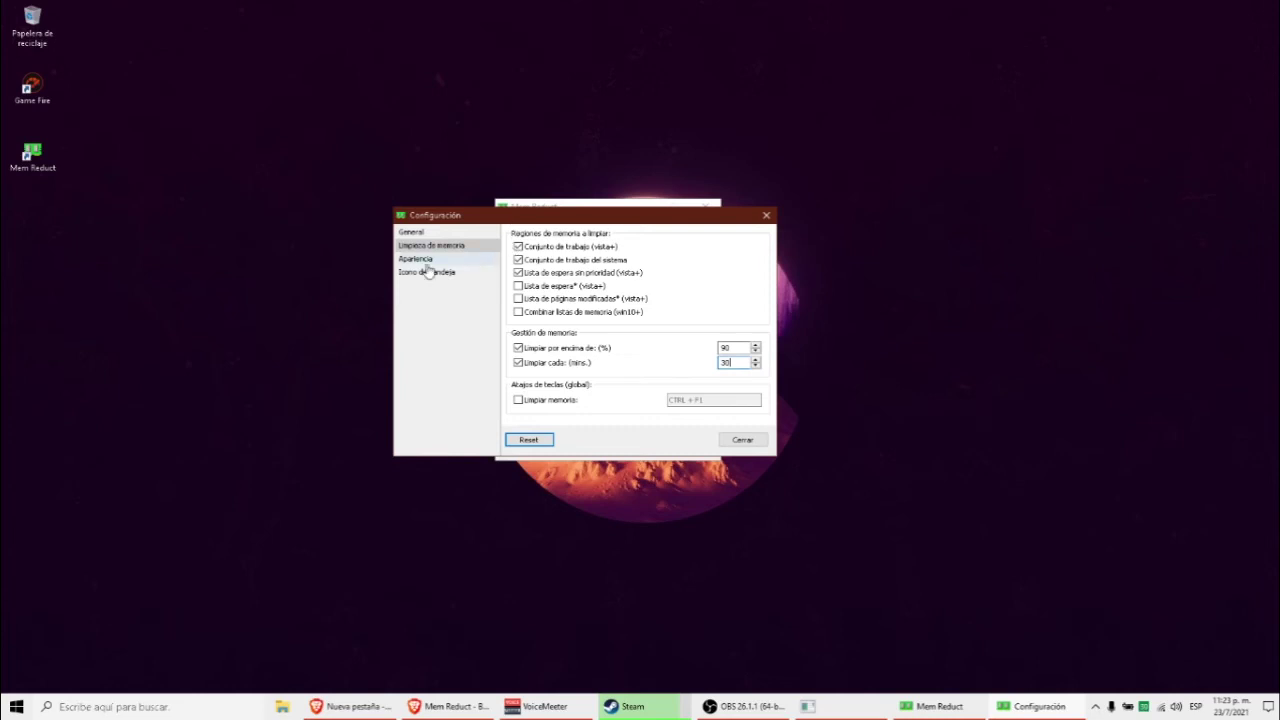
pyautogui.click(744, 445)
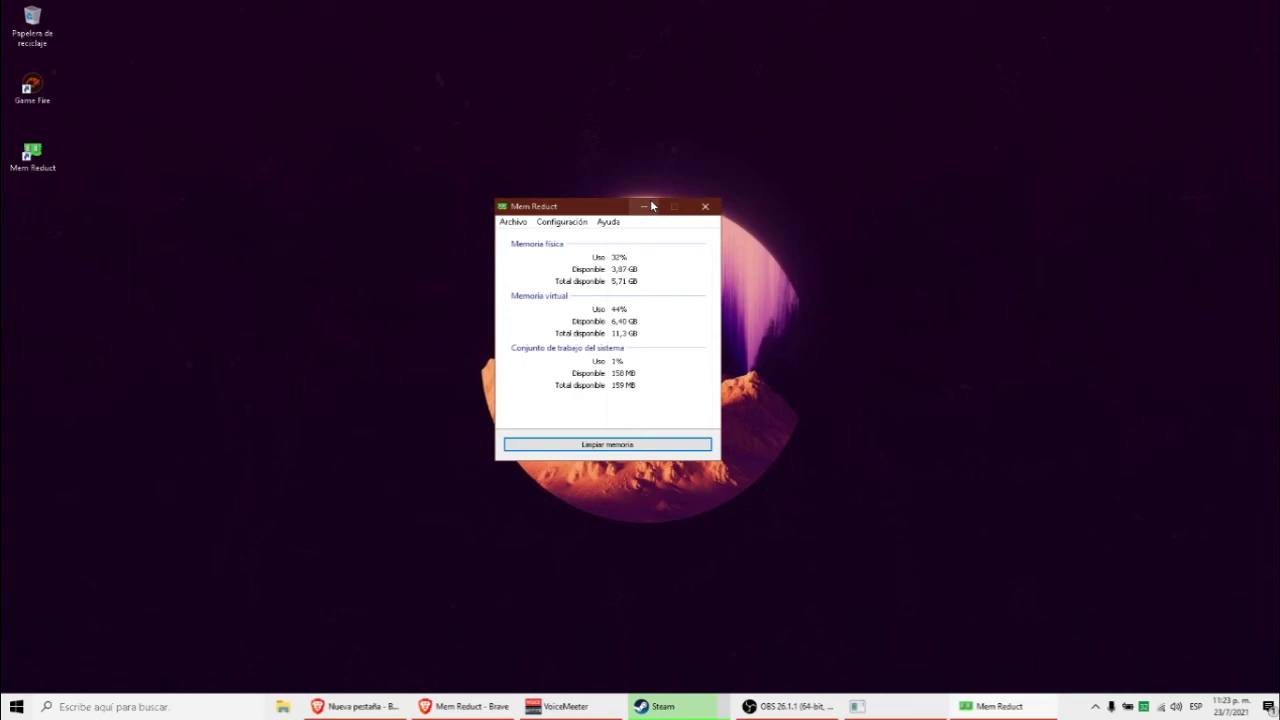
# Step: Minimize the Mem Reduct window and open the Task Manager
pyautogui.click(651, 206)
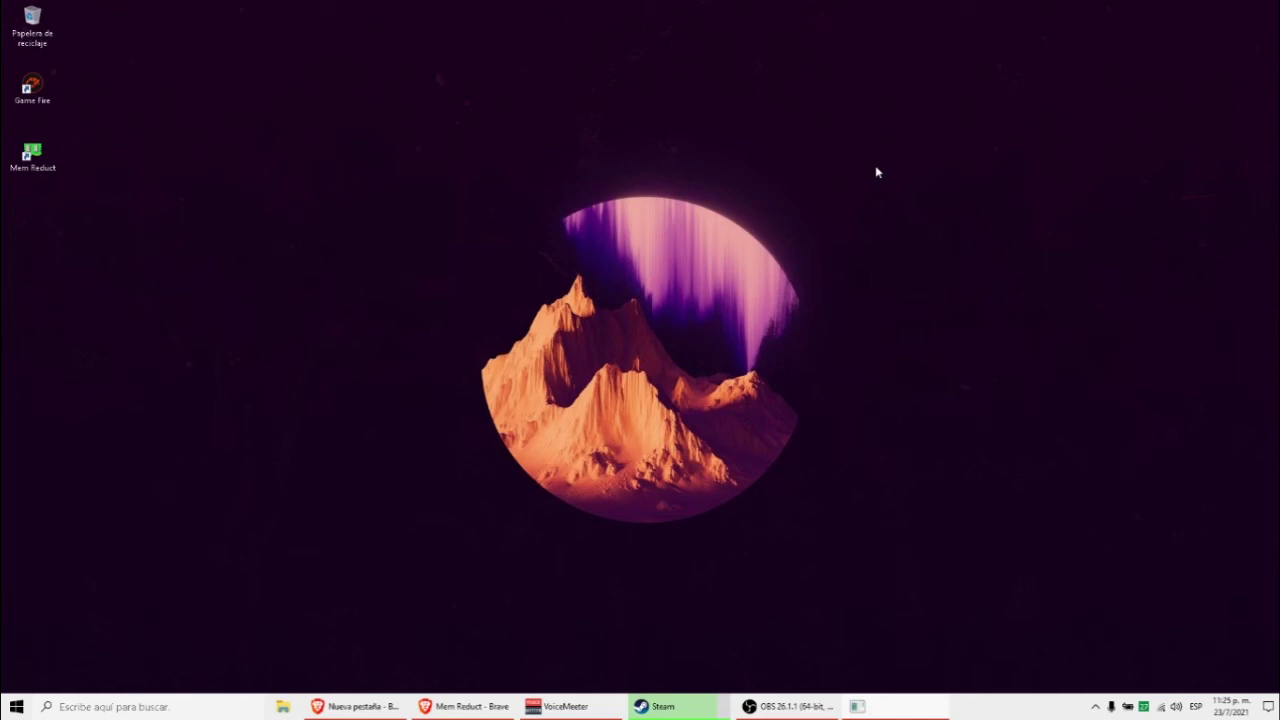
pyautogui.rightClick(1050, 706)
pyautogui.click(1086, 652)
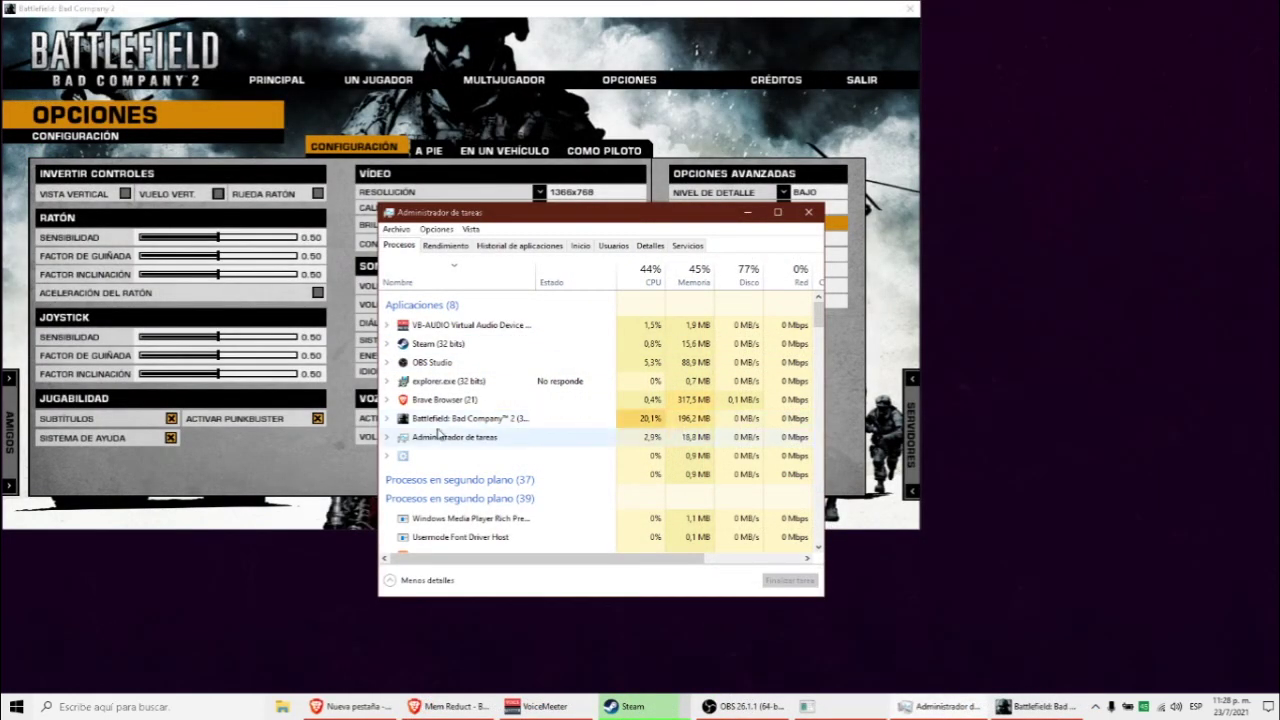
# Step: Go to the Battlefield: Bad Company 2 process details and set the processor affinity of bfbc2game.exe to all processors
pyautogui.click(445, 418)
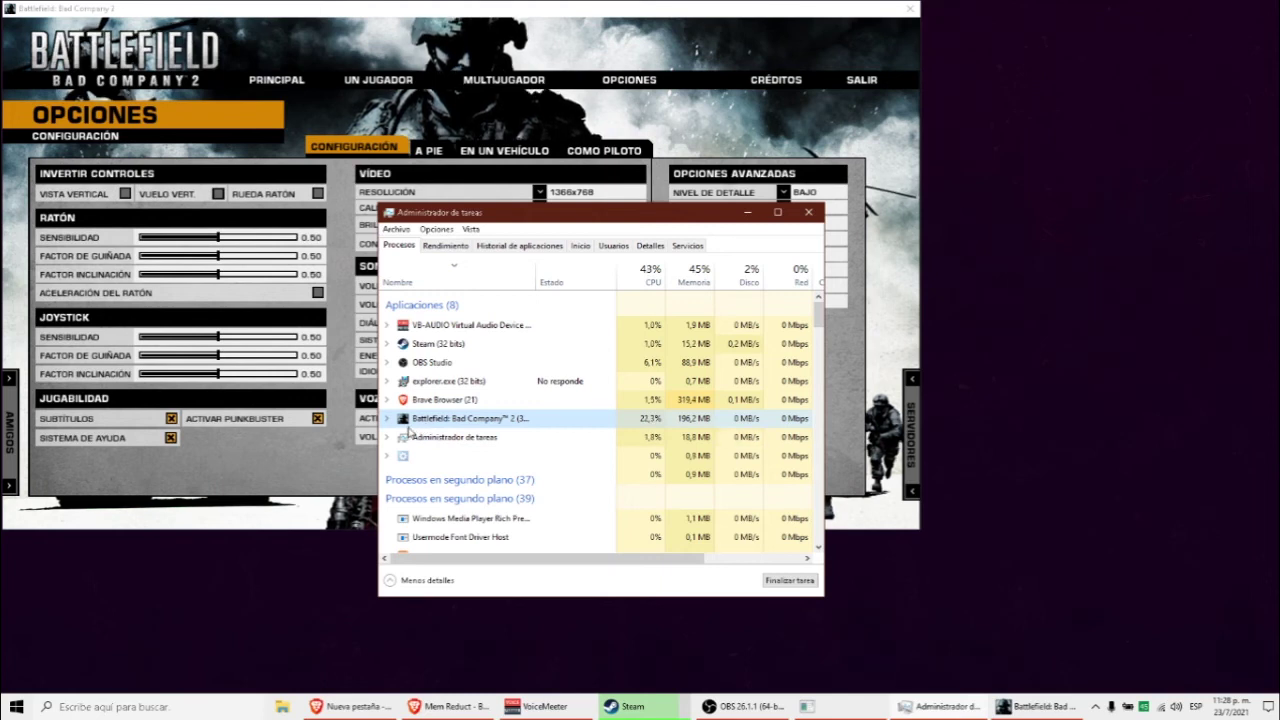
pyautogui.rightClick(421, 425)
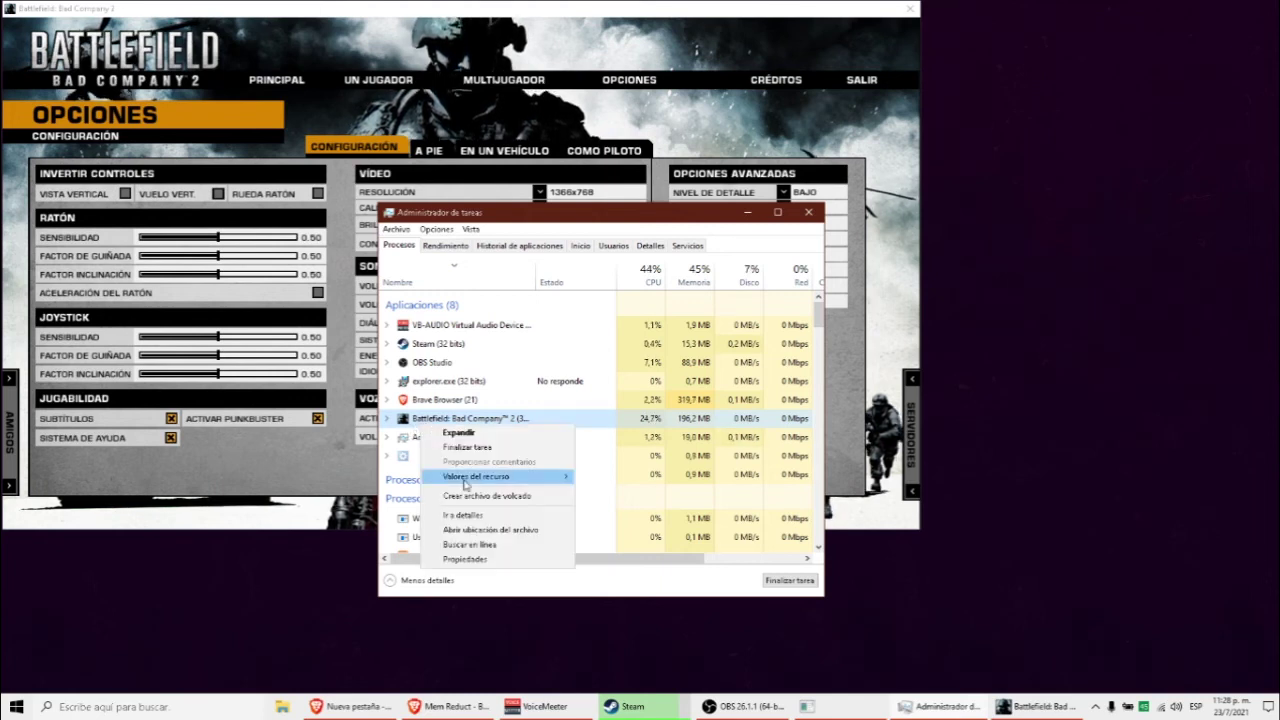
pyautogui.click(476, 517)
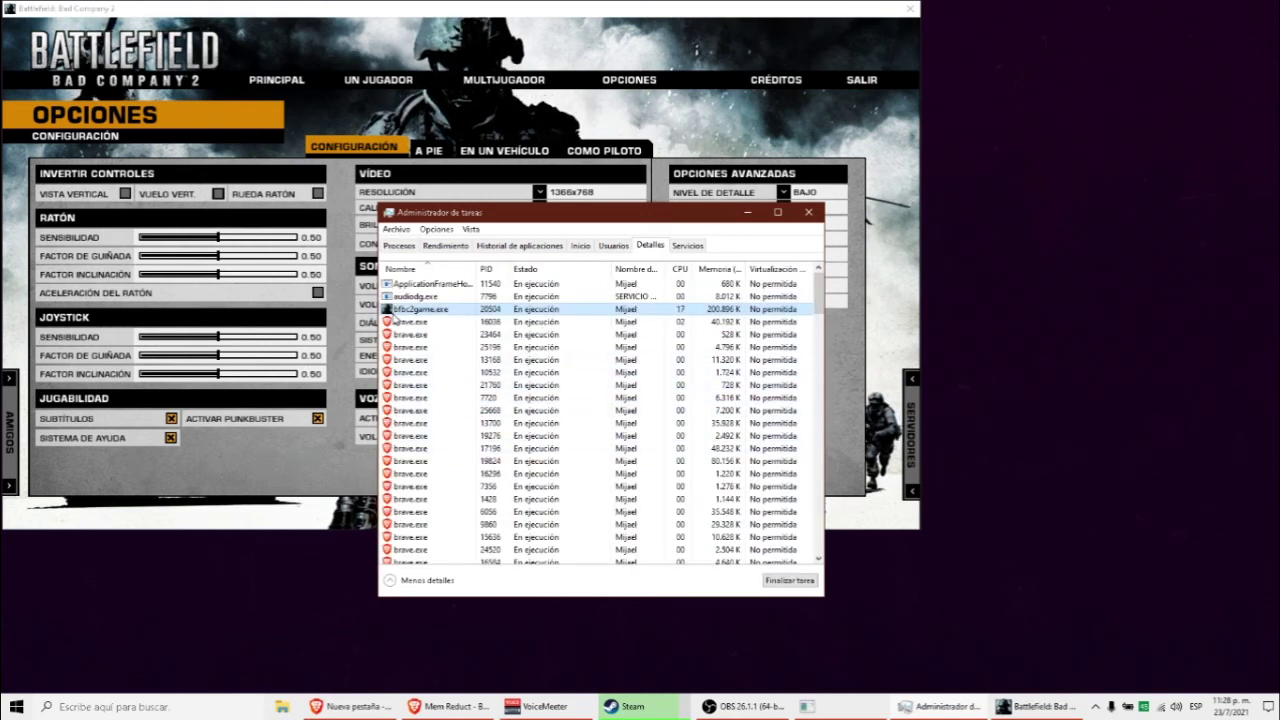
pyautogui.rightClick(394, 316)
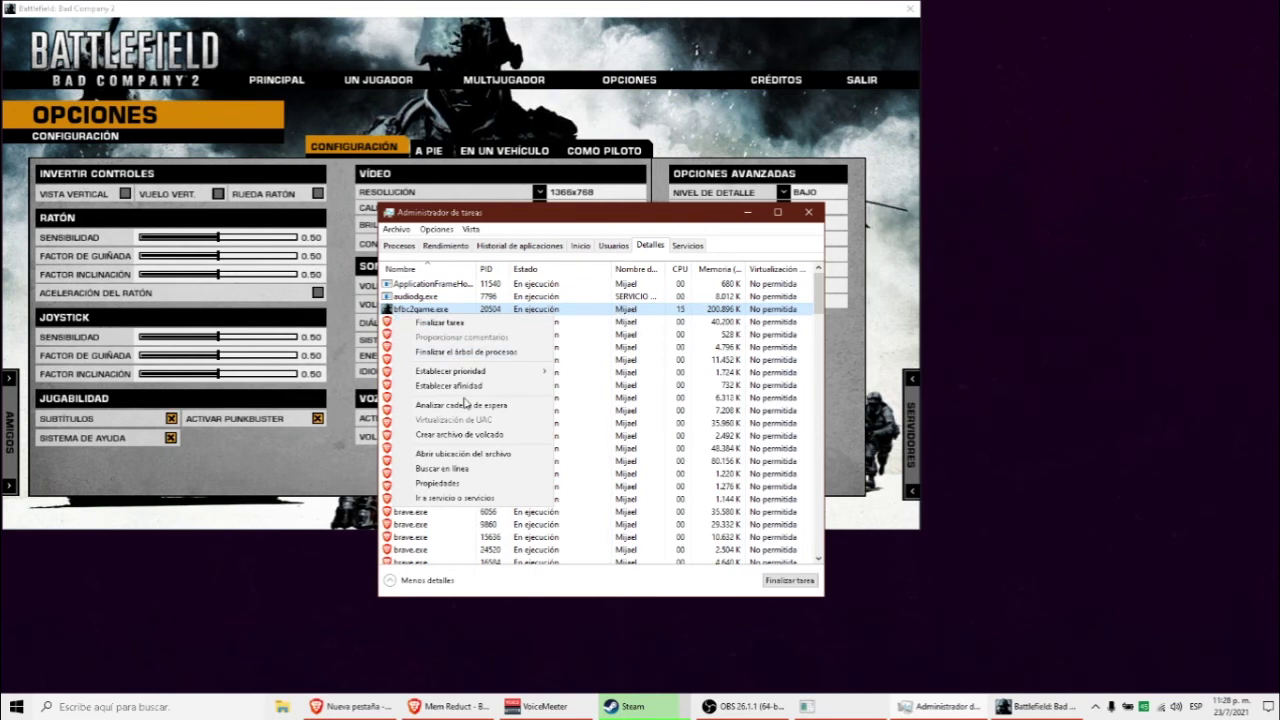
pyautogui.click(437, 388)
pyautogui.click(400, 295)
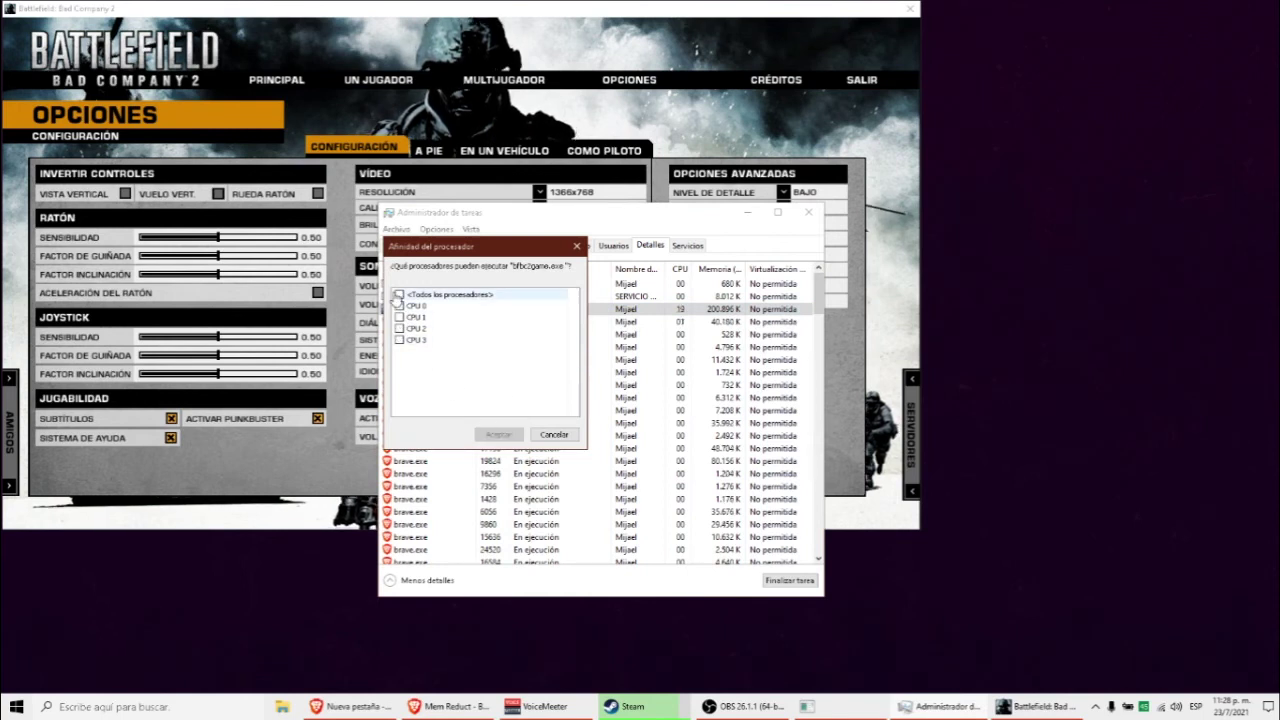
pyautogui.click(400, 295)
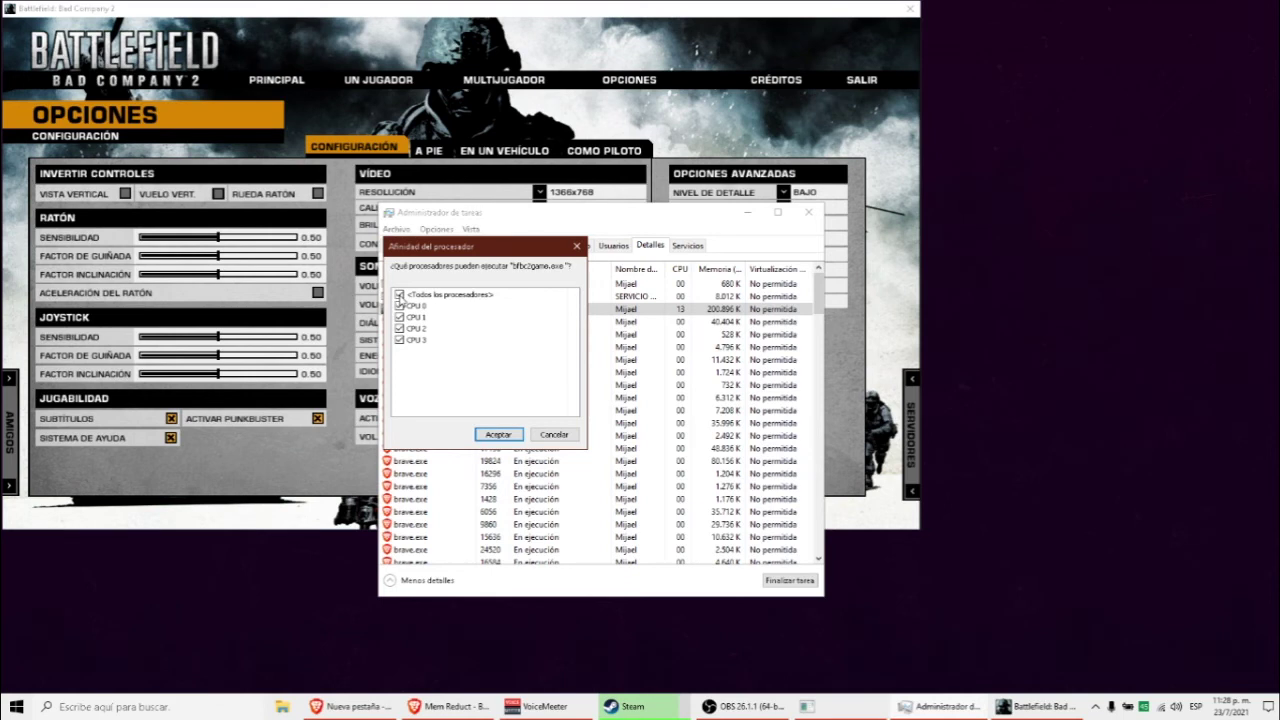
pyautogui.click(498, 435)
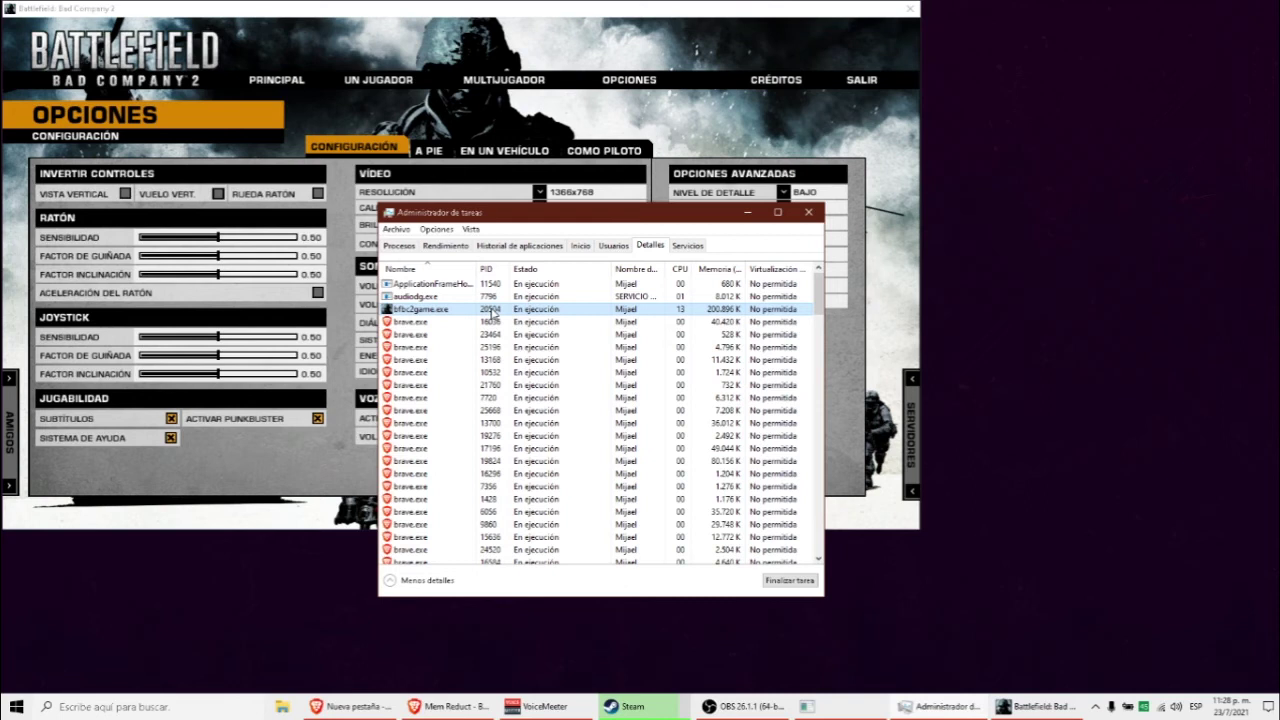
# Step: Set the priority of bfbc2game.exe to Alta and accept the priority change
pyautogui.rightClick(491, 314)
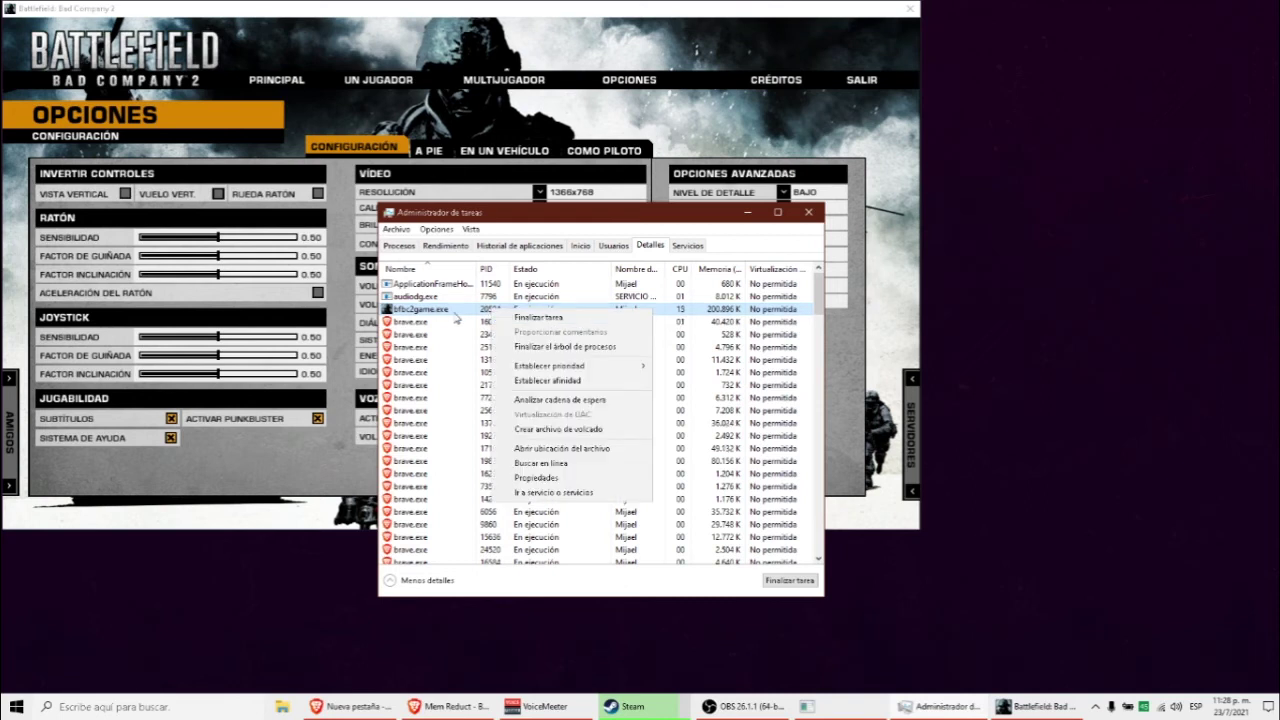
pyautogui.moveTo(560, 366)
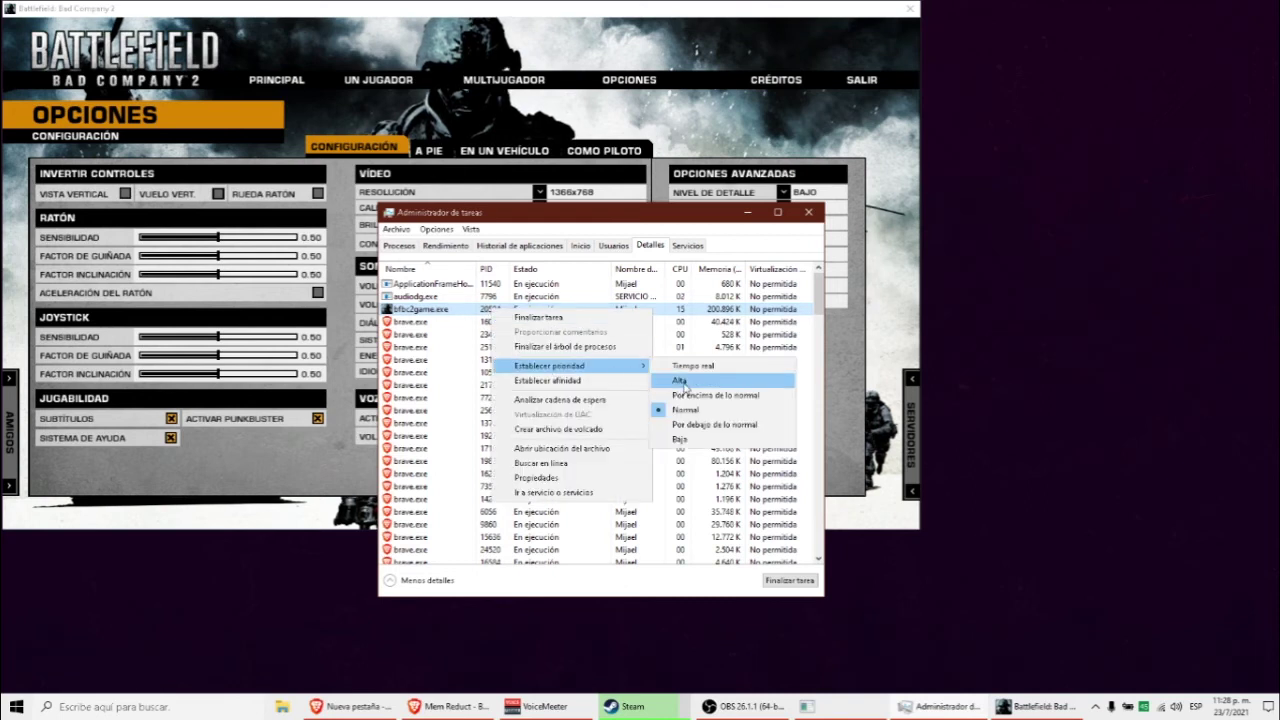
pyautogui.click(682, 381)
pyautogui.click(646, 372)
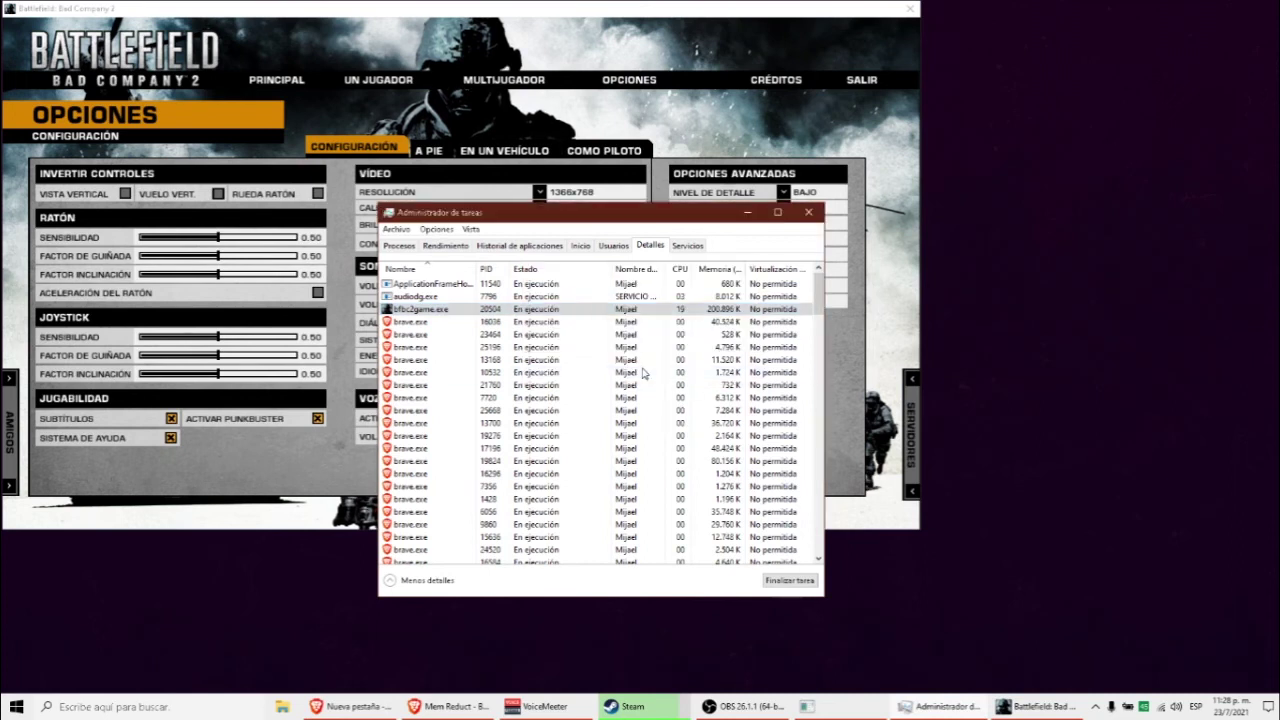
# Step: Go from the Steam application to its process details and set the priority of steam.exe to Por debajo de lo normal
pyautogui.scroll(-10, 457, 308)
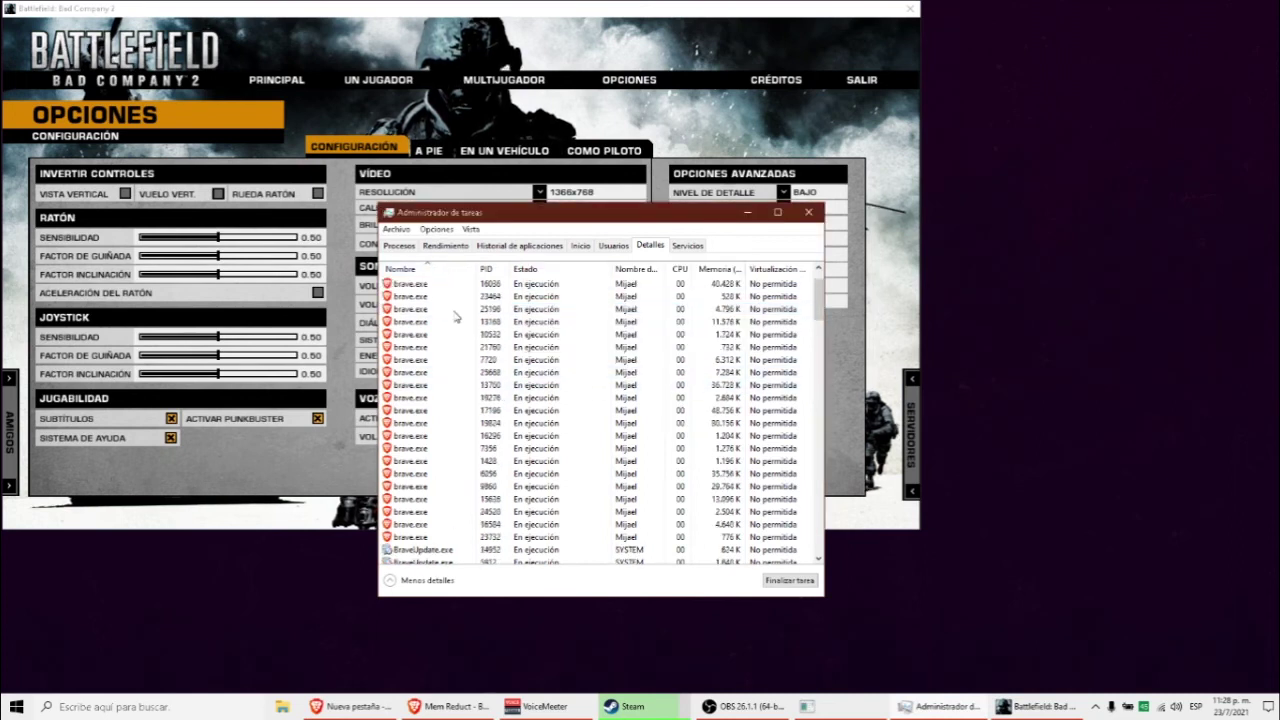
pyautogui.click(399, 246)
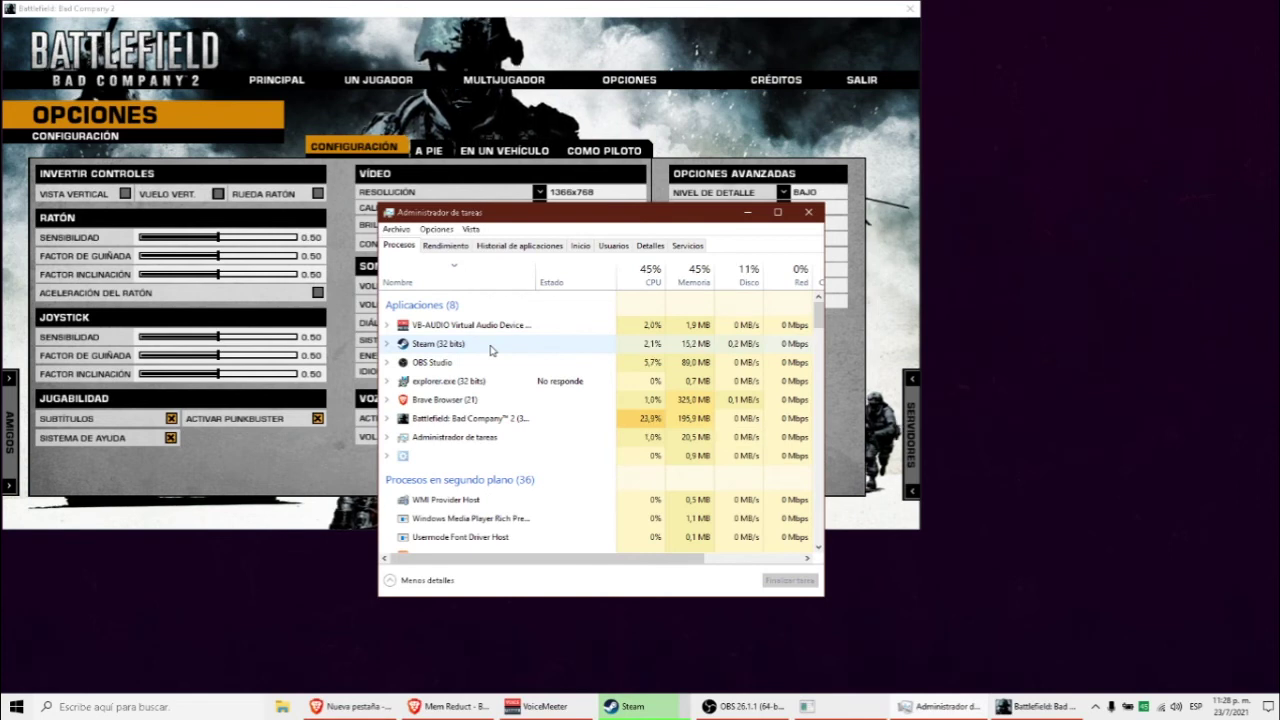
pyautogui.click(491, 349)
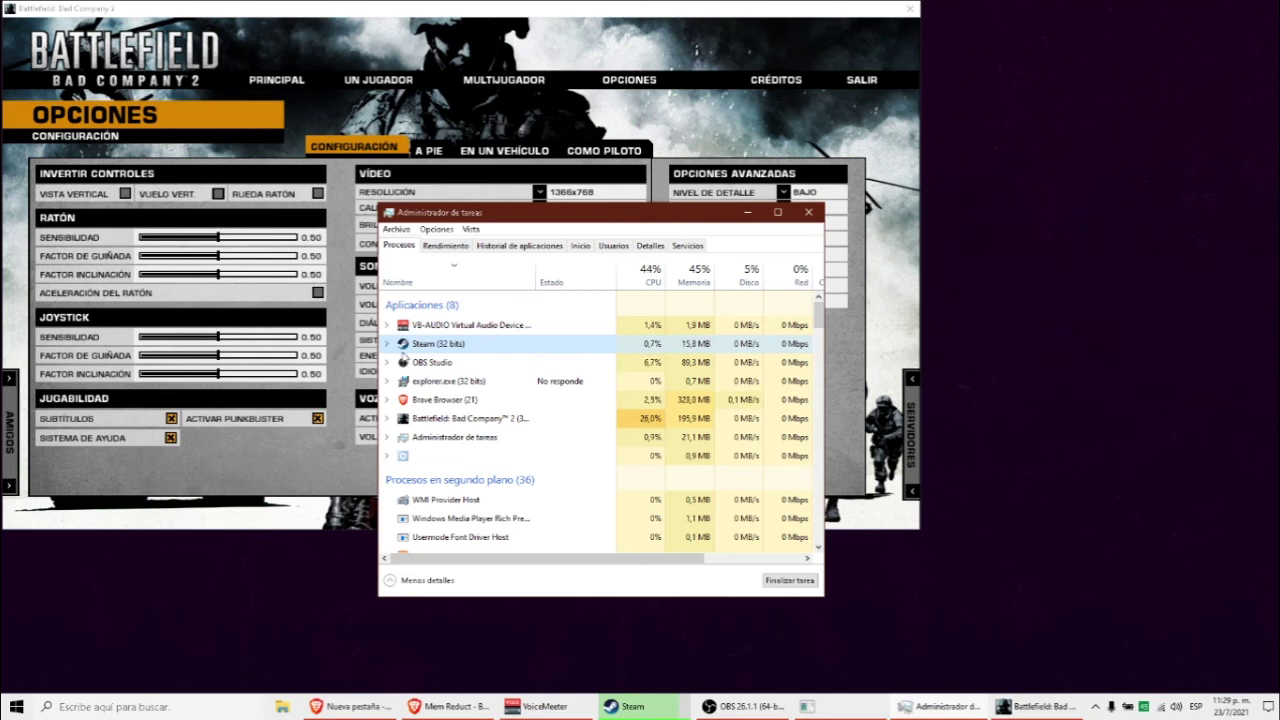
pyautogui.rightClick(400, 350)
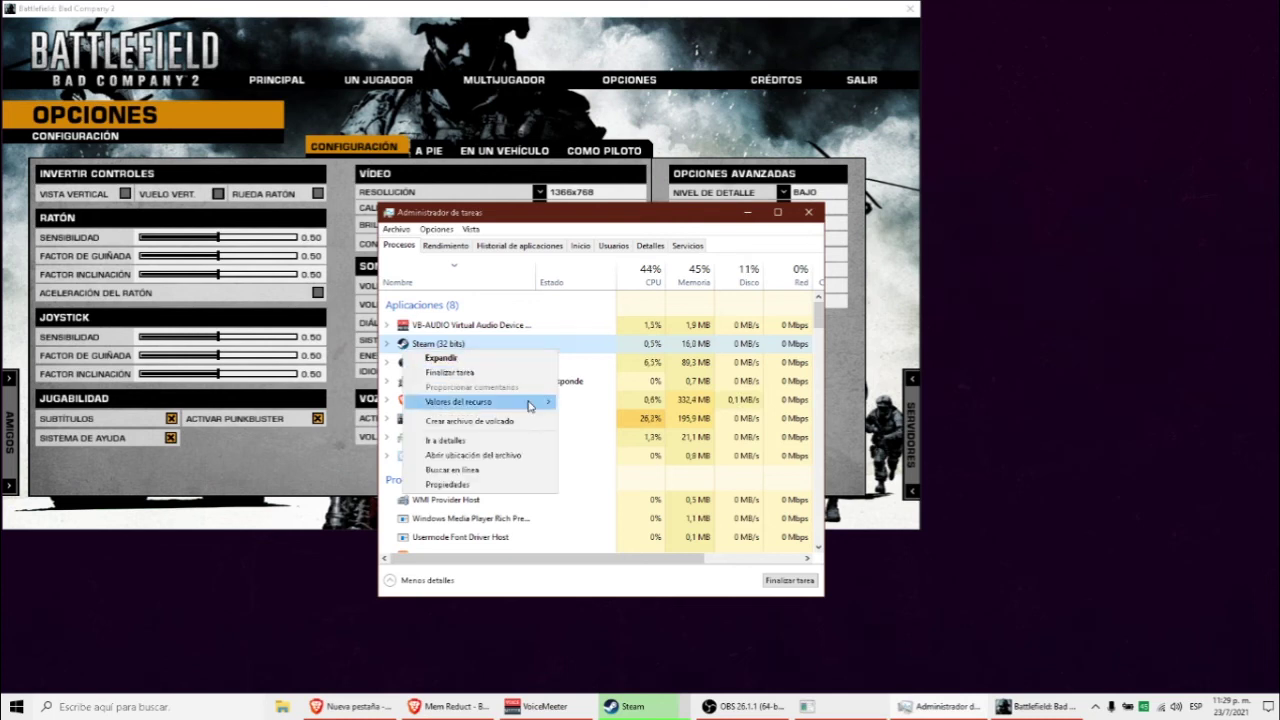
pyautogui.click(443, 442)
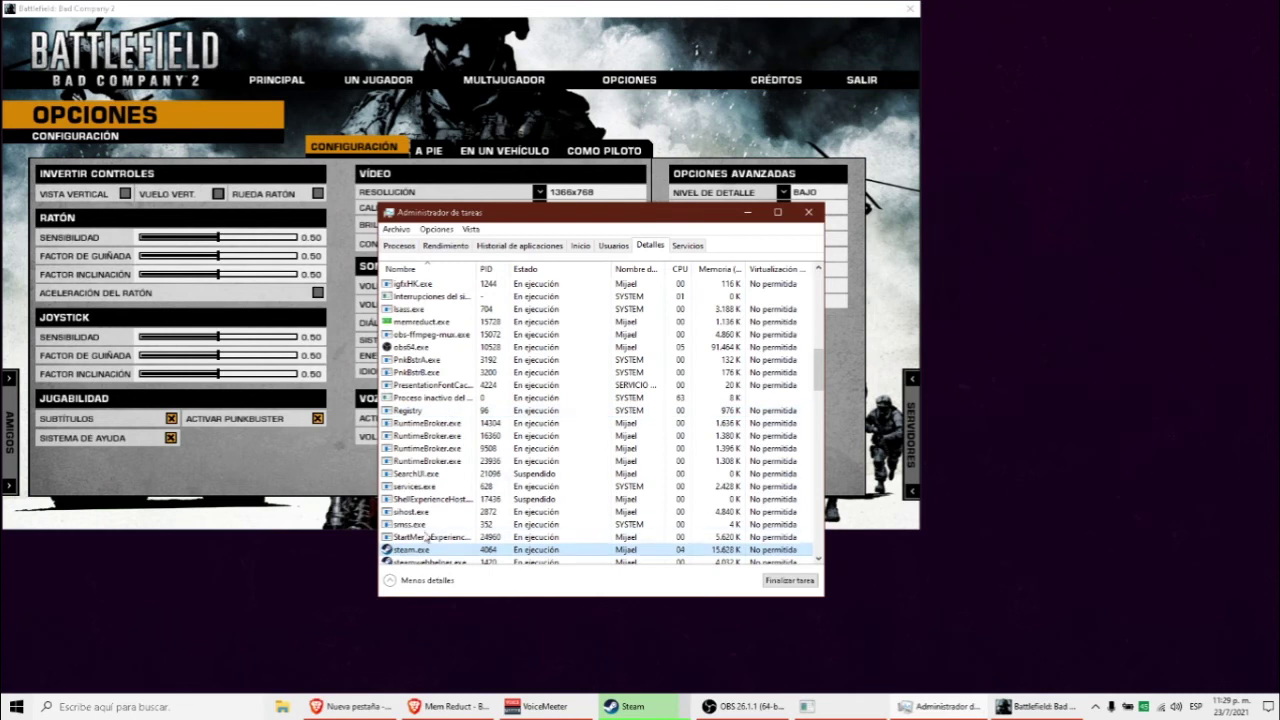
pyautogui.scroll(-3, 447, 427)
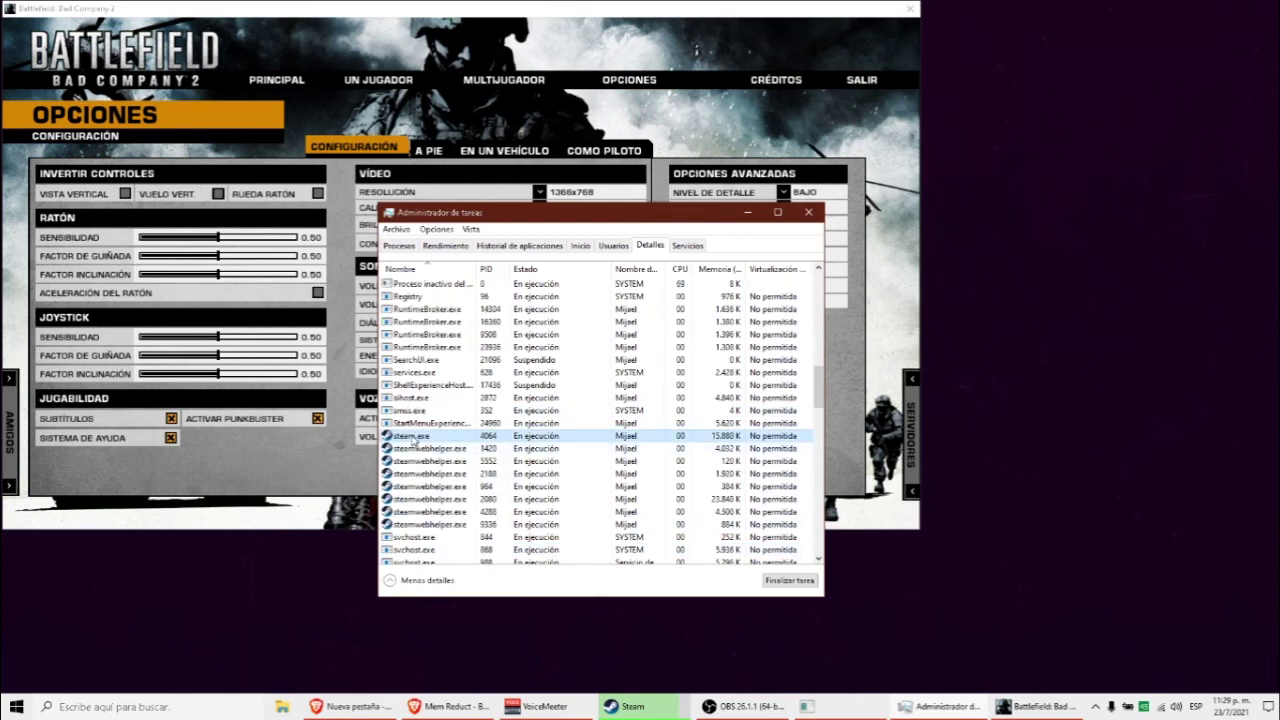
pyautogui.rightClick(413, 441)
pyautogui.moveTo(525, 493)
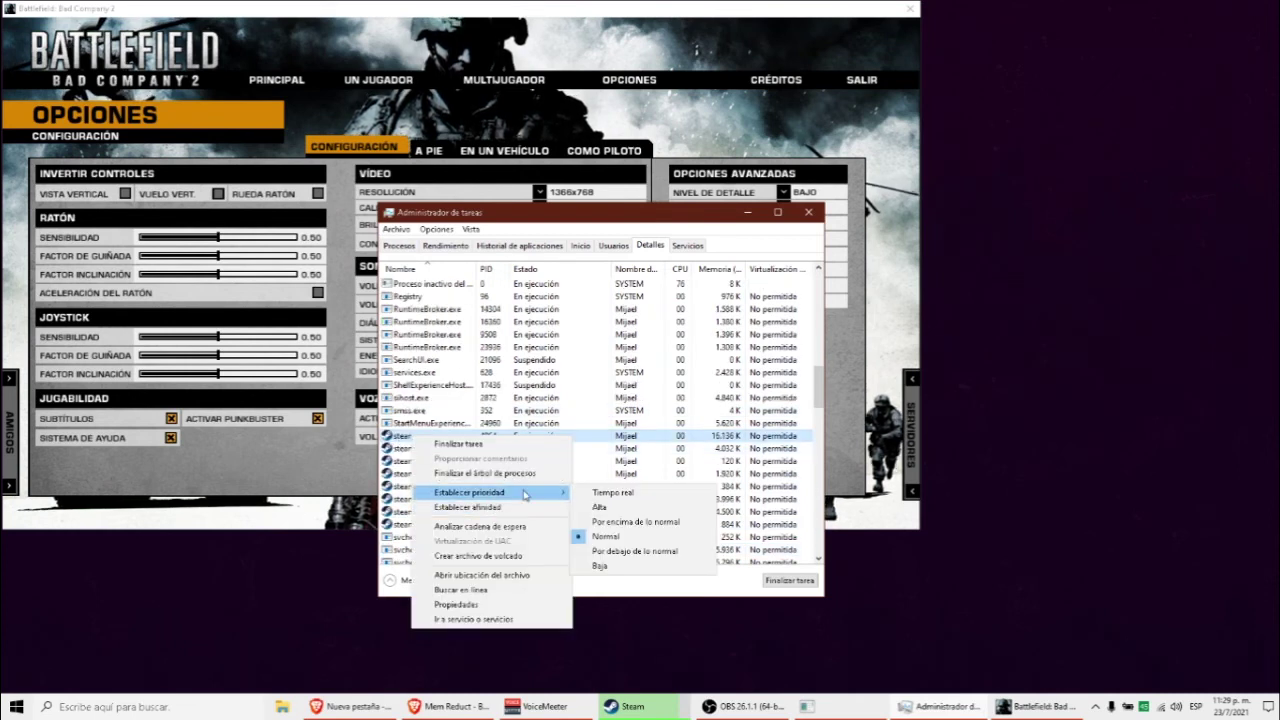
pyautogui.click(606, 552)
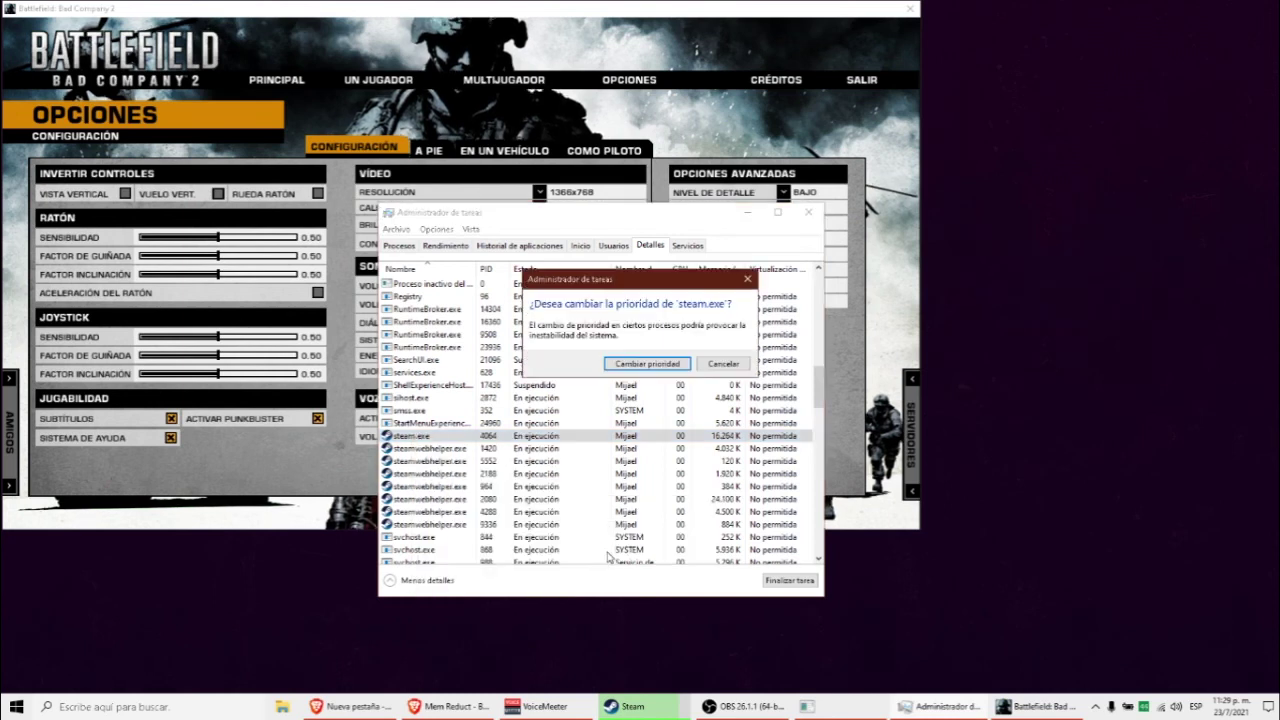
pyautogui.click(625, 369)
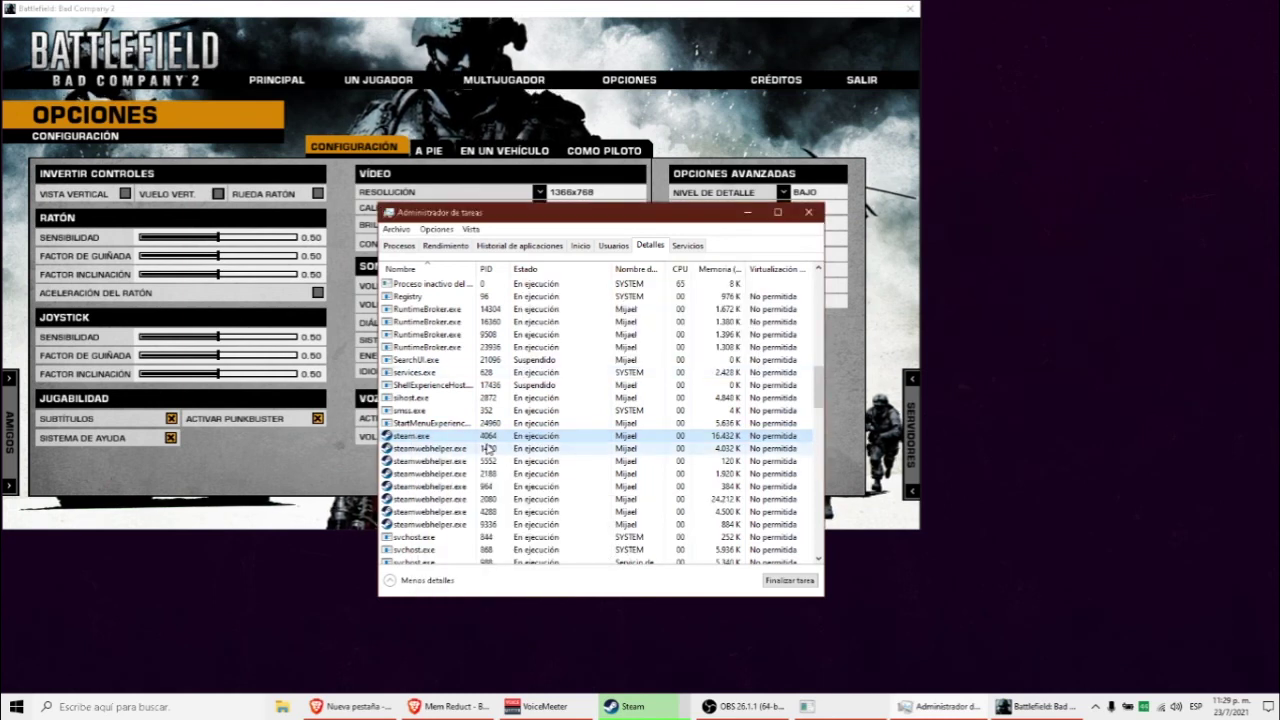
# Step: Restrict the processor affinity of steam.exe to CPU 0 and CPU 1
pyautogui.rightClick(463, 440)
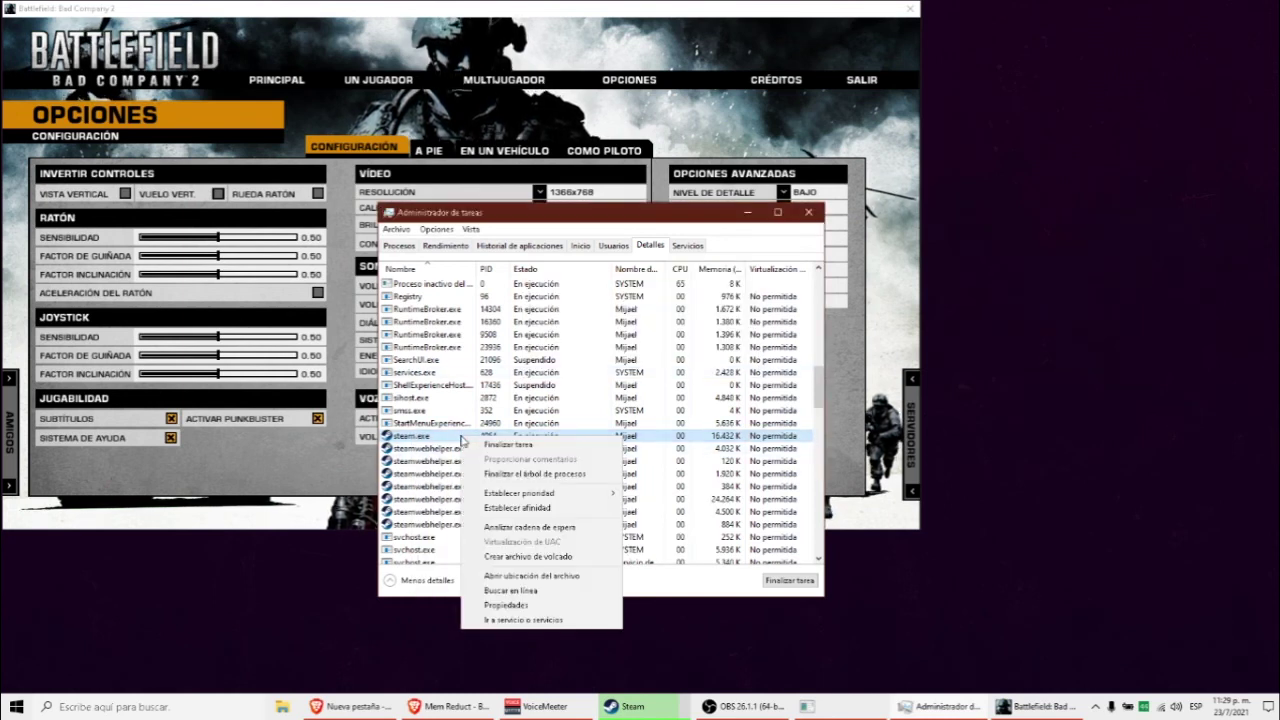
pyautogui.click(511, 510)
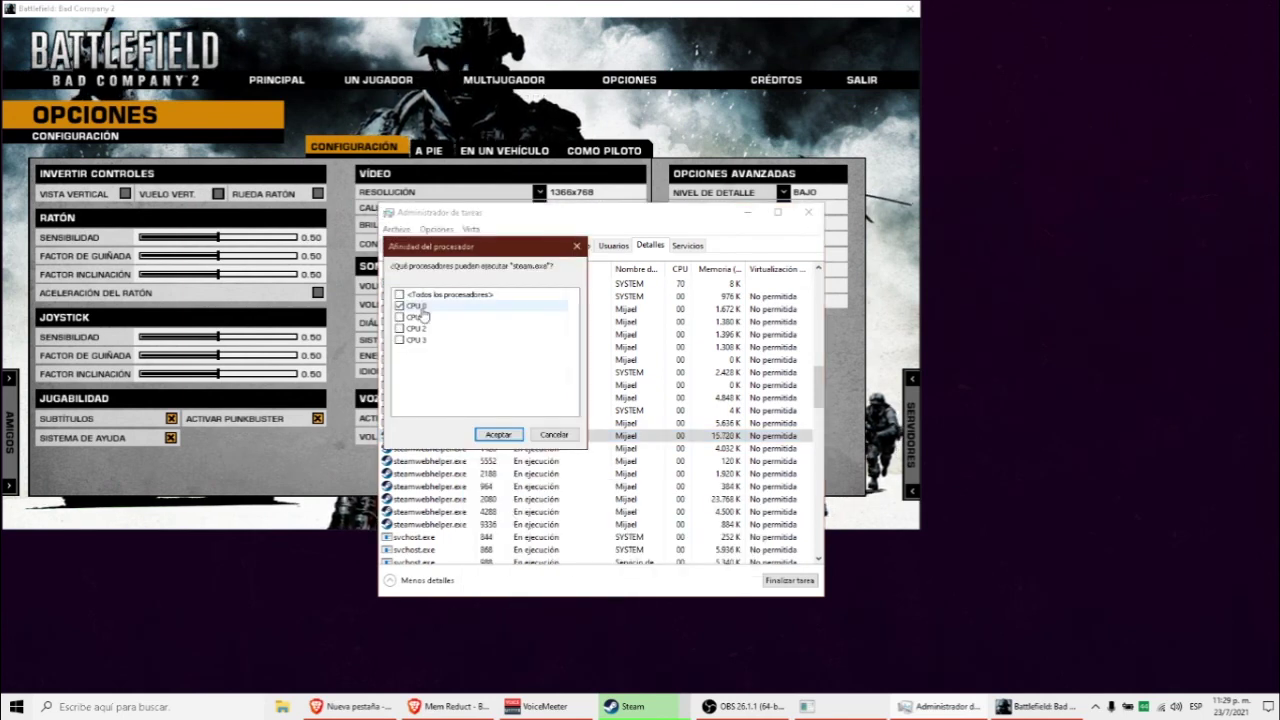
pyautogui.click(503, 438)
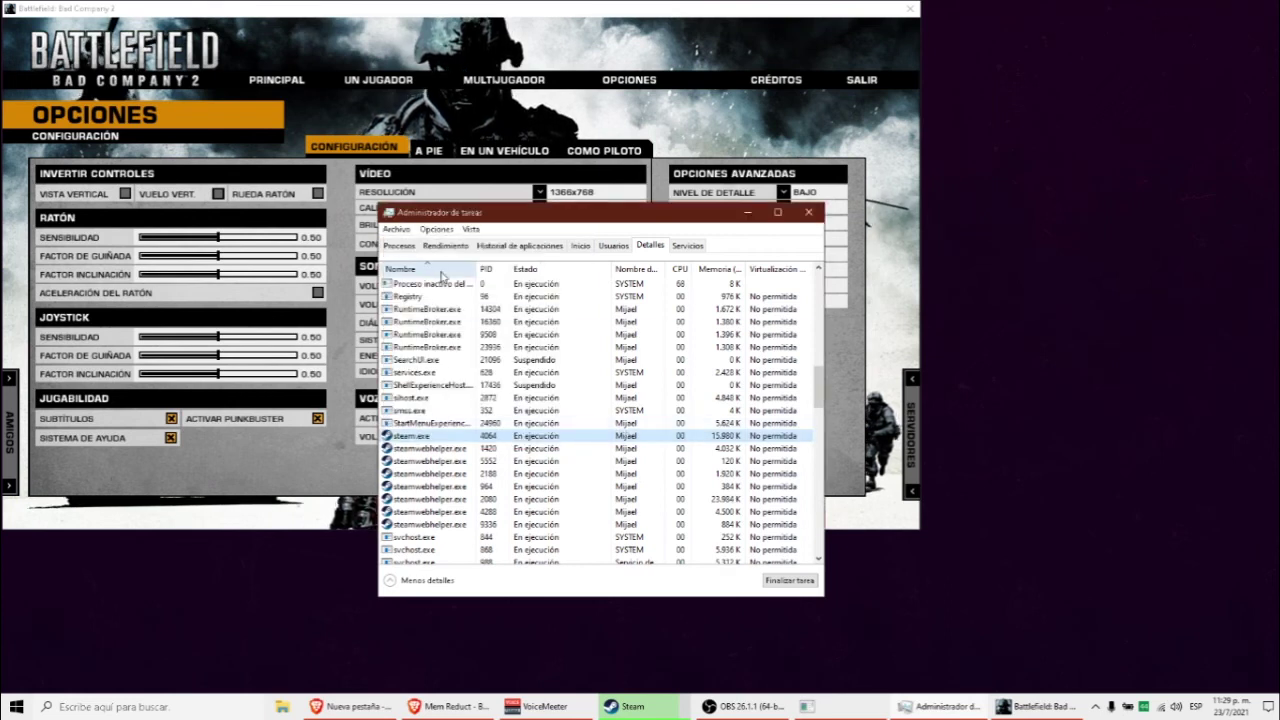
# Step: Return to the process list, go to the details of Steam, and set the priority of steam.exe back to Normal
pyautogui.click(399, 245)
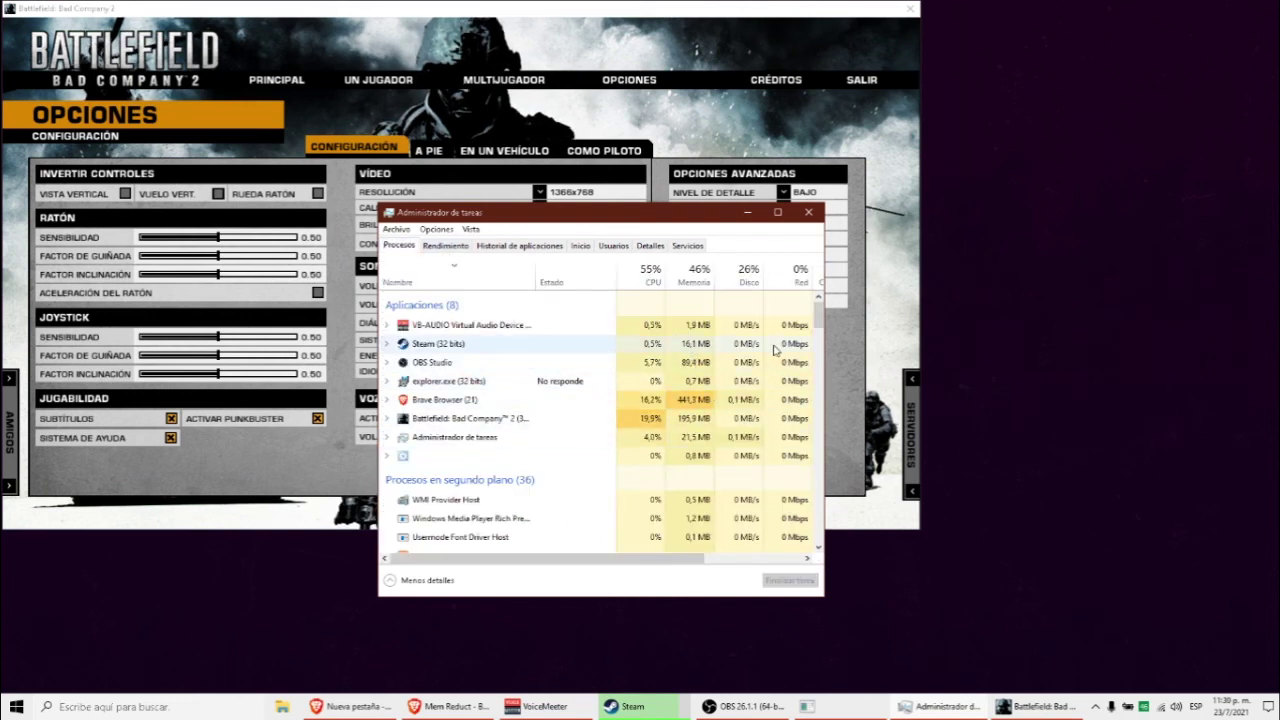
pyautogui.rightClick(474, 338)
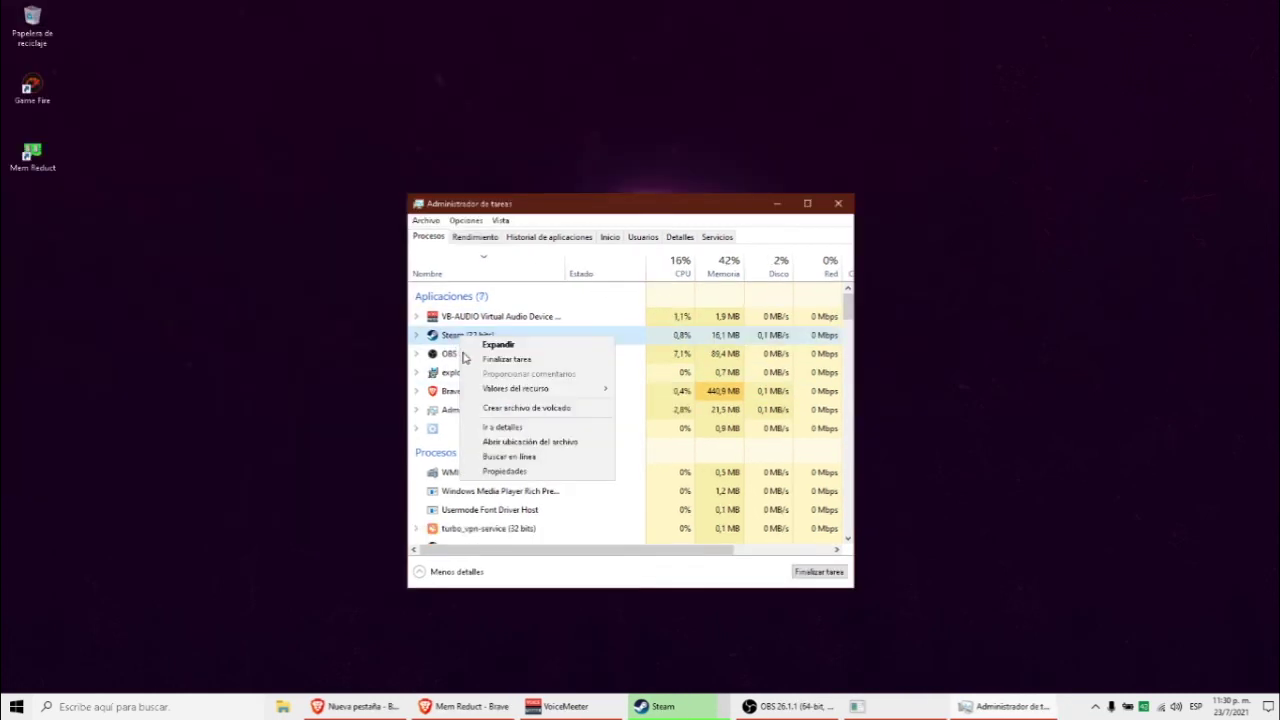
pyautogui.click(513, 432)
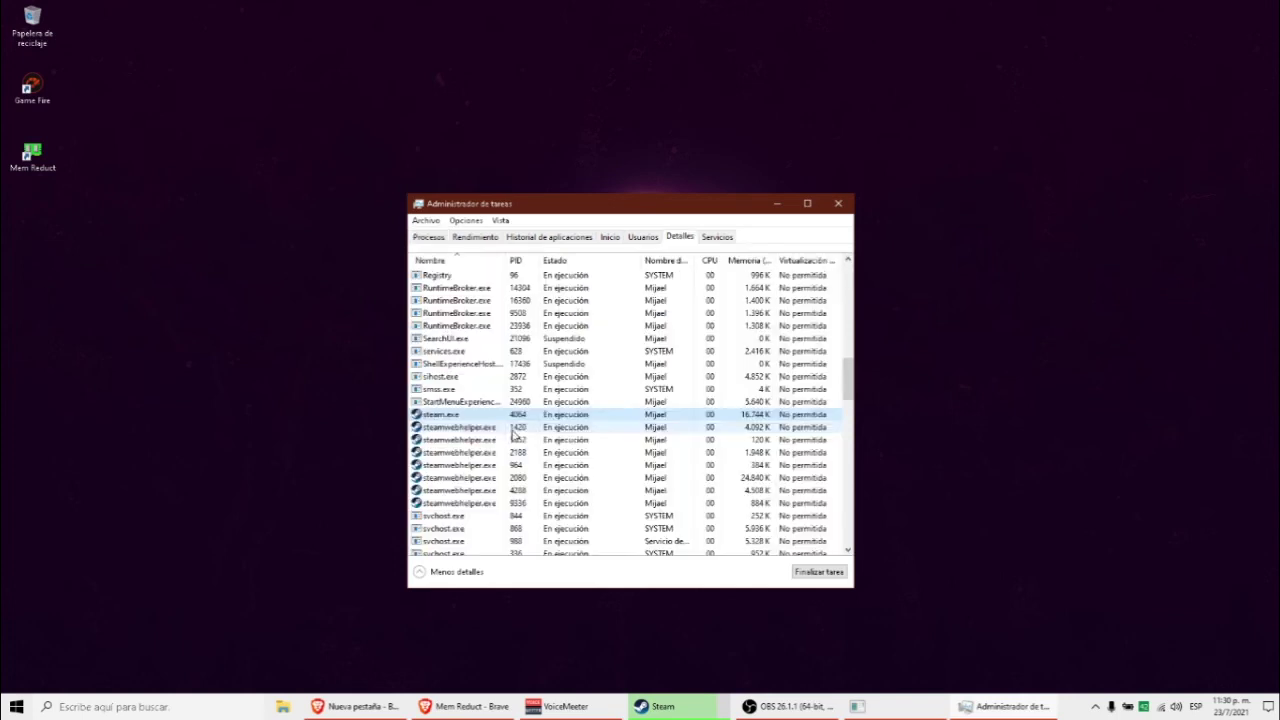
pyautogui.rightClick(464, 415)
pyautogui.moveTo(567, 476)
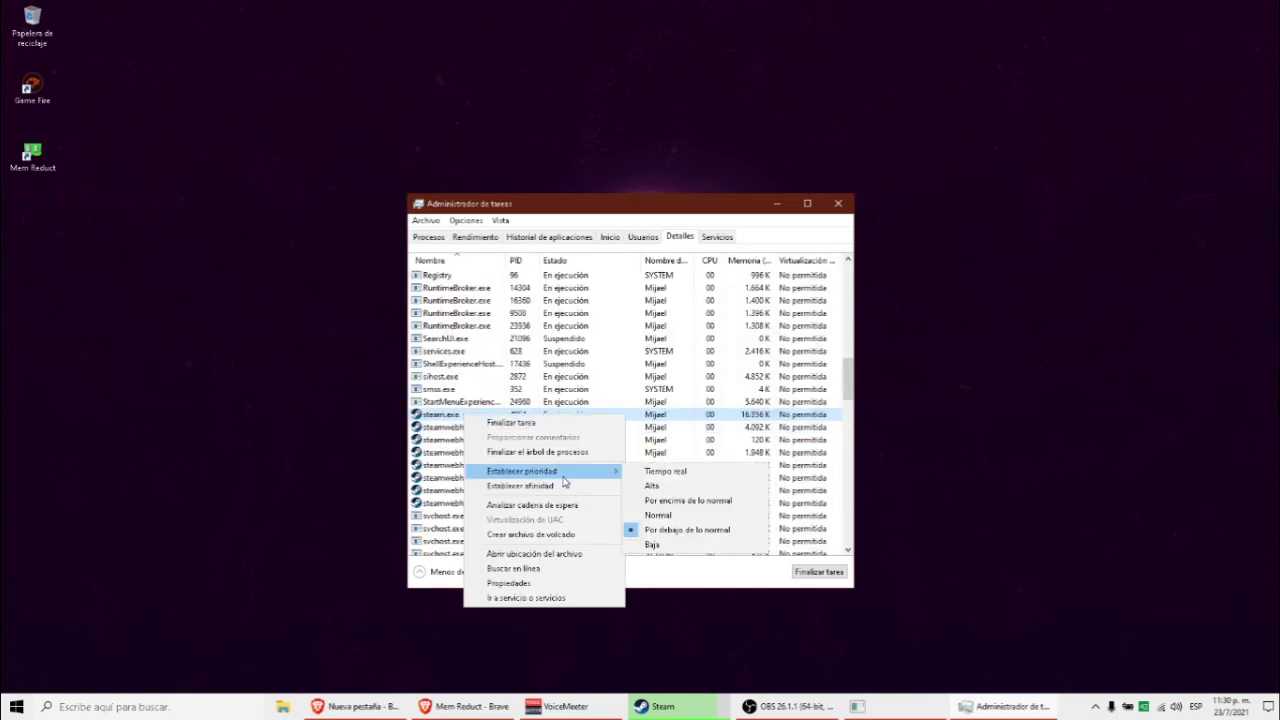
pyautogui.click(658, 514)
pyautogui.click(651, 364)
# Step: Set the processor affinity of steam.exe back to all processors
pyautogui.click(515, 430)
pyautogui.rightClick(515, 432)
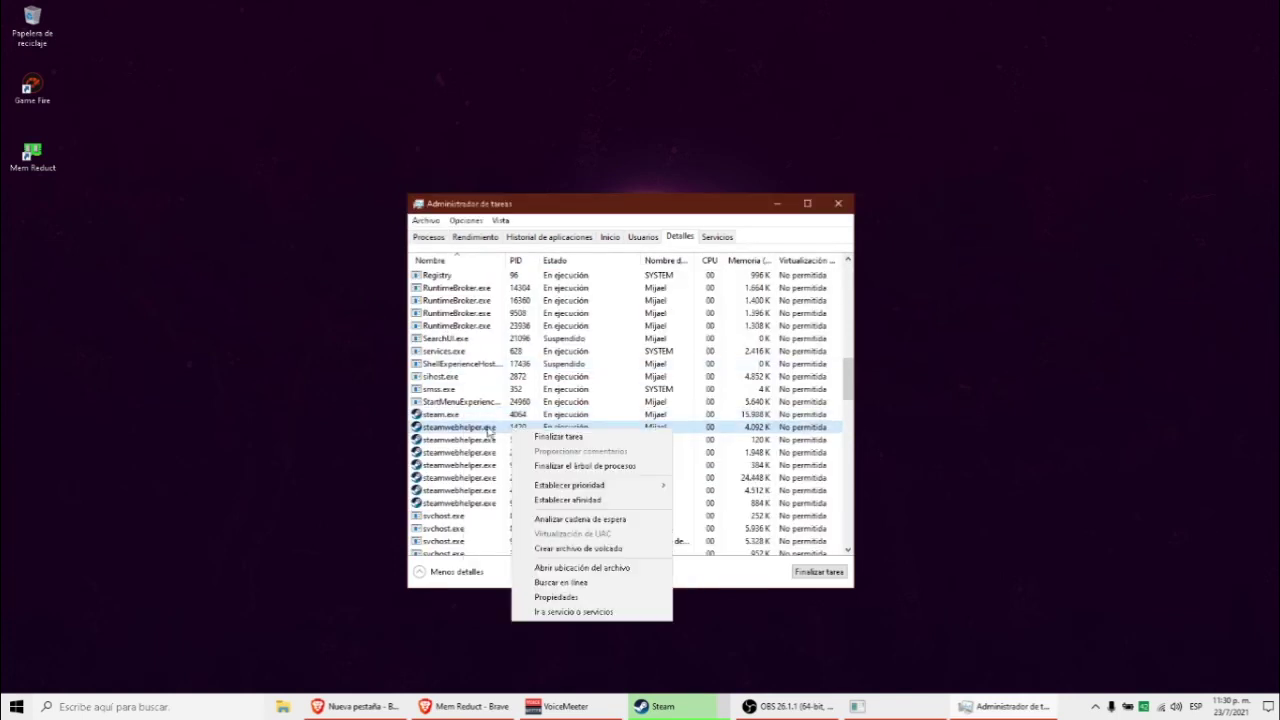
pyautogui.rightClick(476, 415)
pyautogui.click(560, 492)
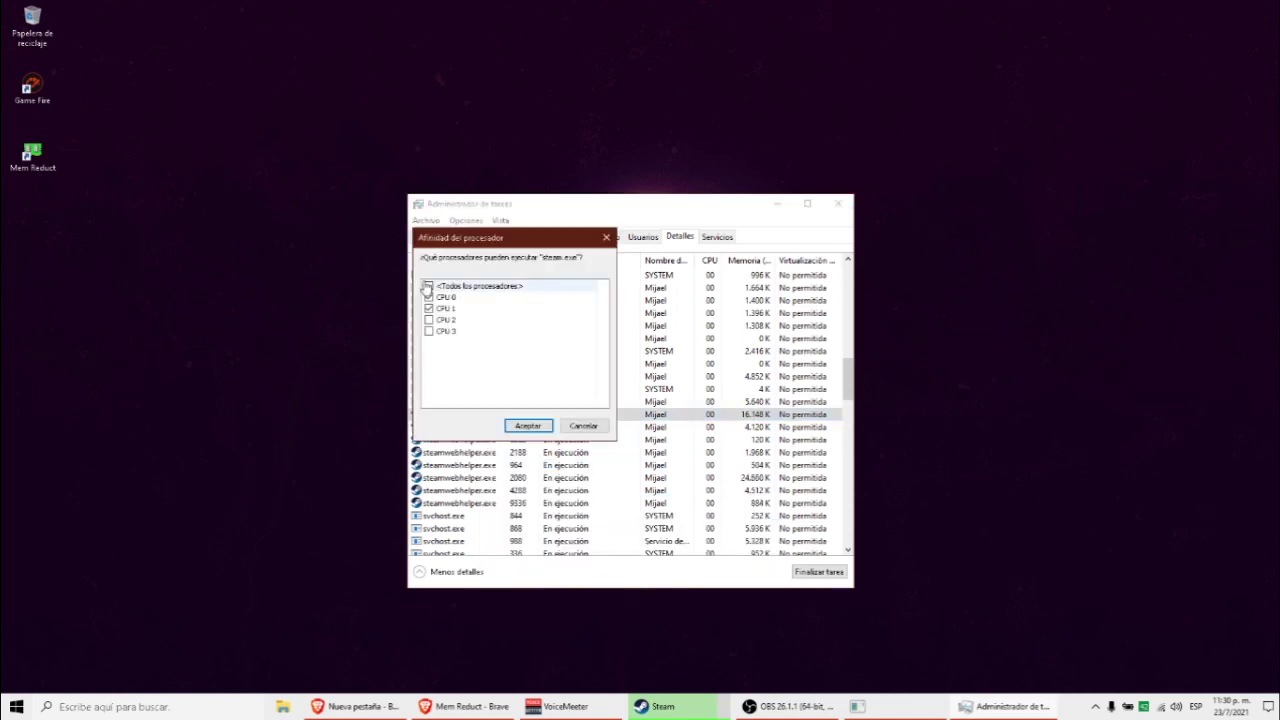
pyautogui.click(527, 427)
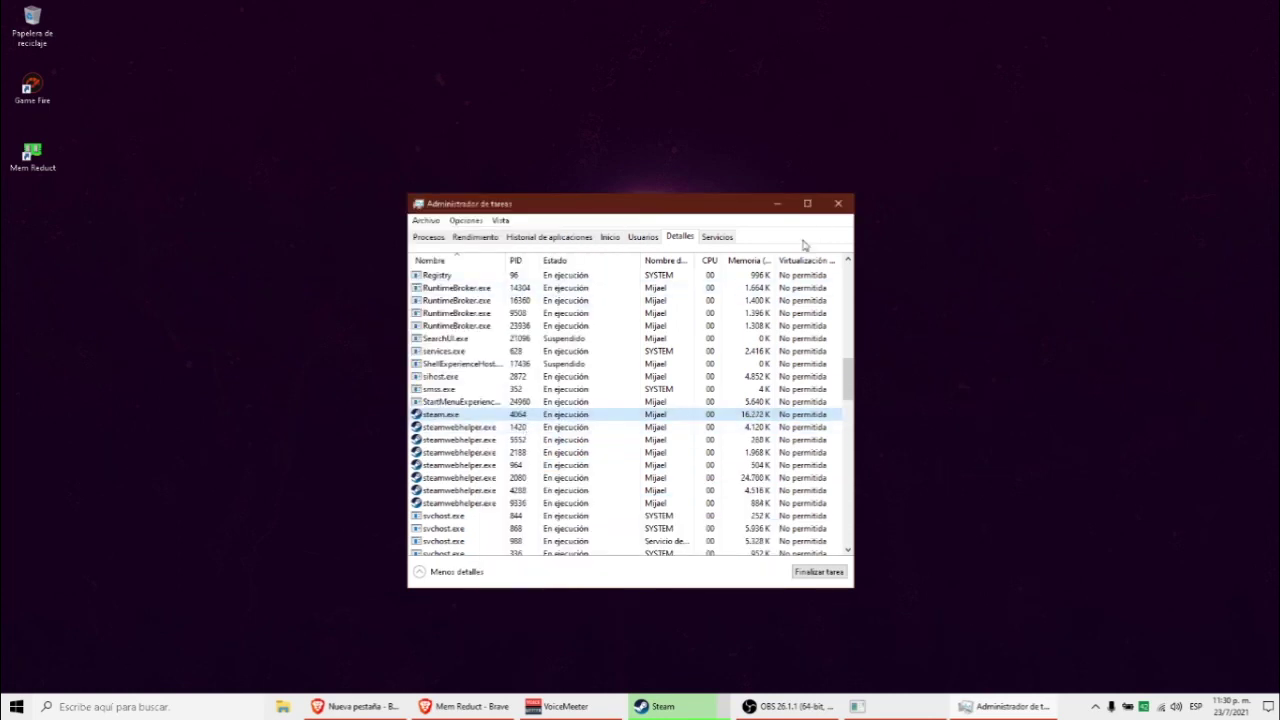